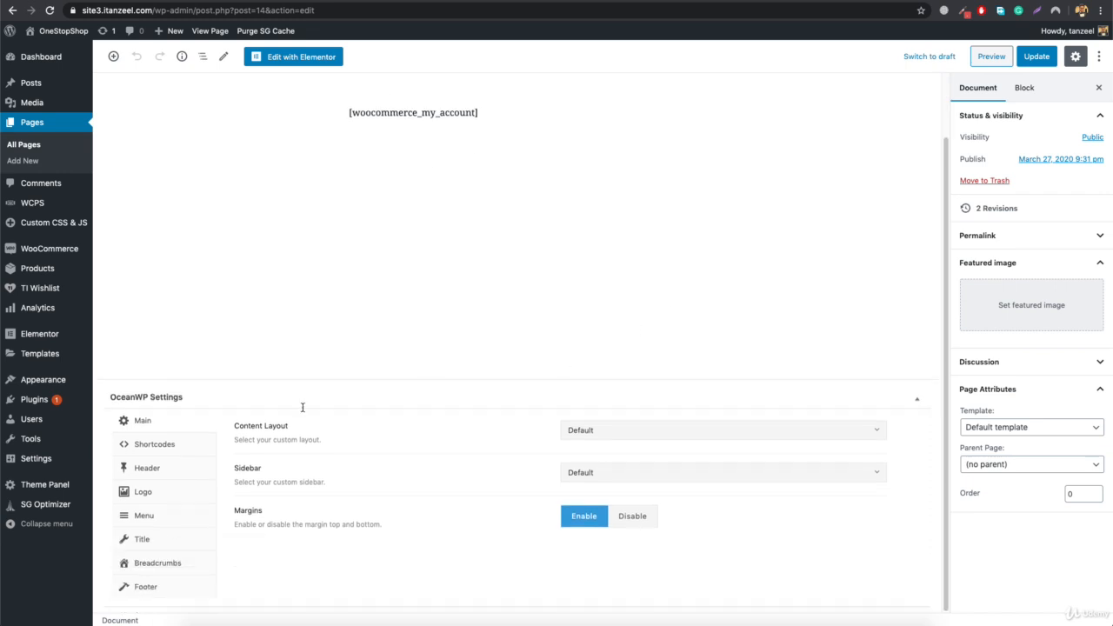
- Disable the page title display, set the page template to Elementor Full Width, and update the My Account page
{"action": "left_click", "coordinate": [144, 543]}
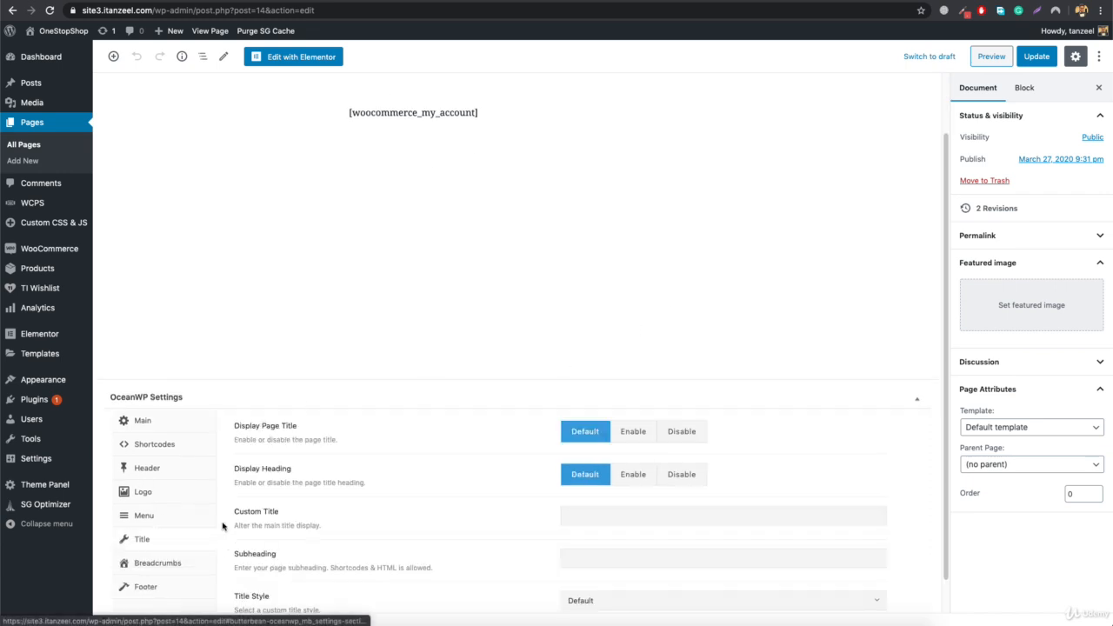
{"action": "left_click", "coordinate": [683, 433]}
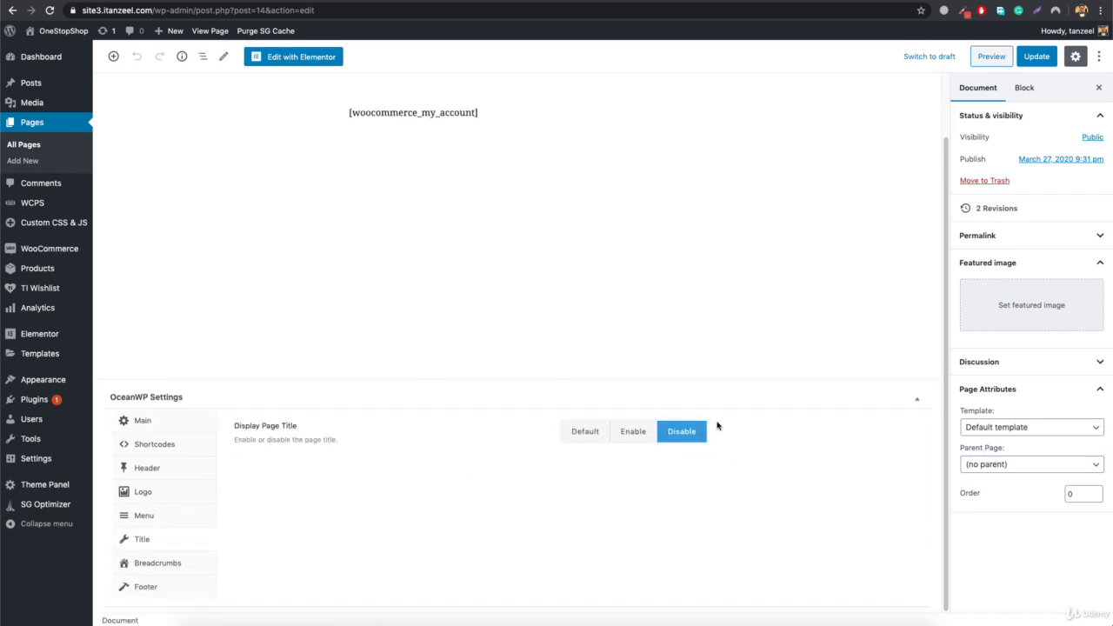
{"action": "left_click", "coordinate": [1041, 429]}
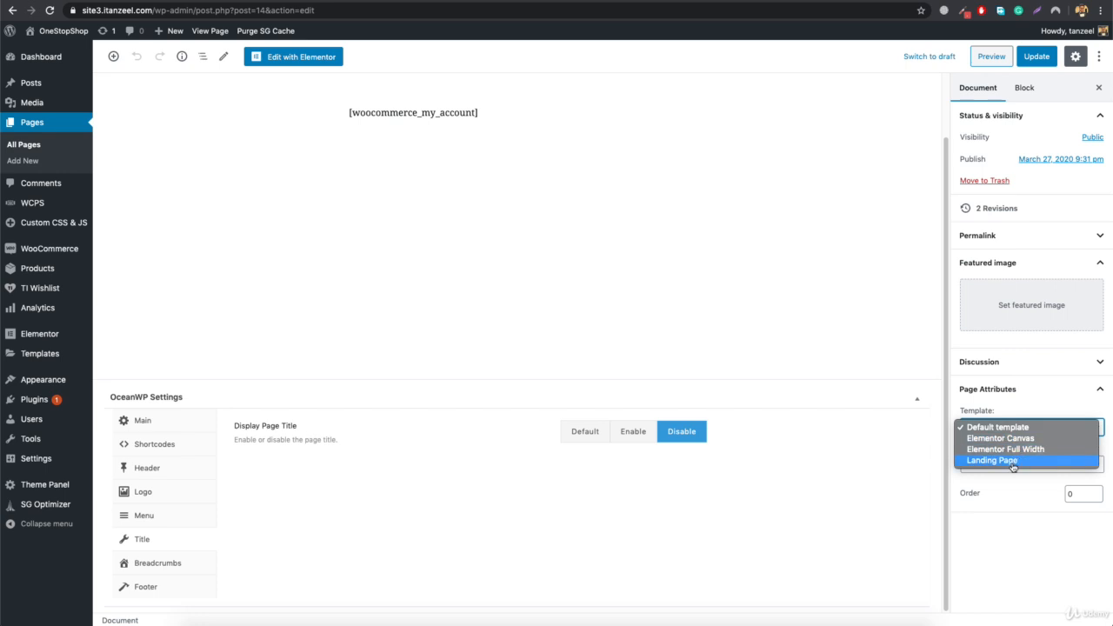
{"action": "left_click", "coordinate": [1041, 450]}
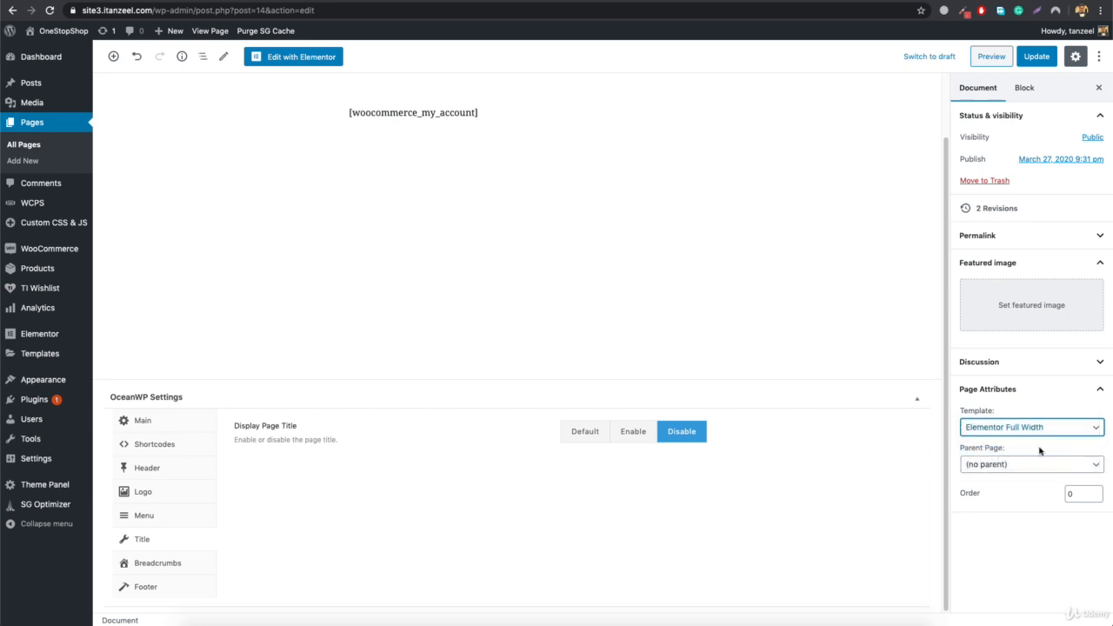
{"action": "left_click", "coordinate": [1043, 57]}
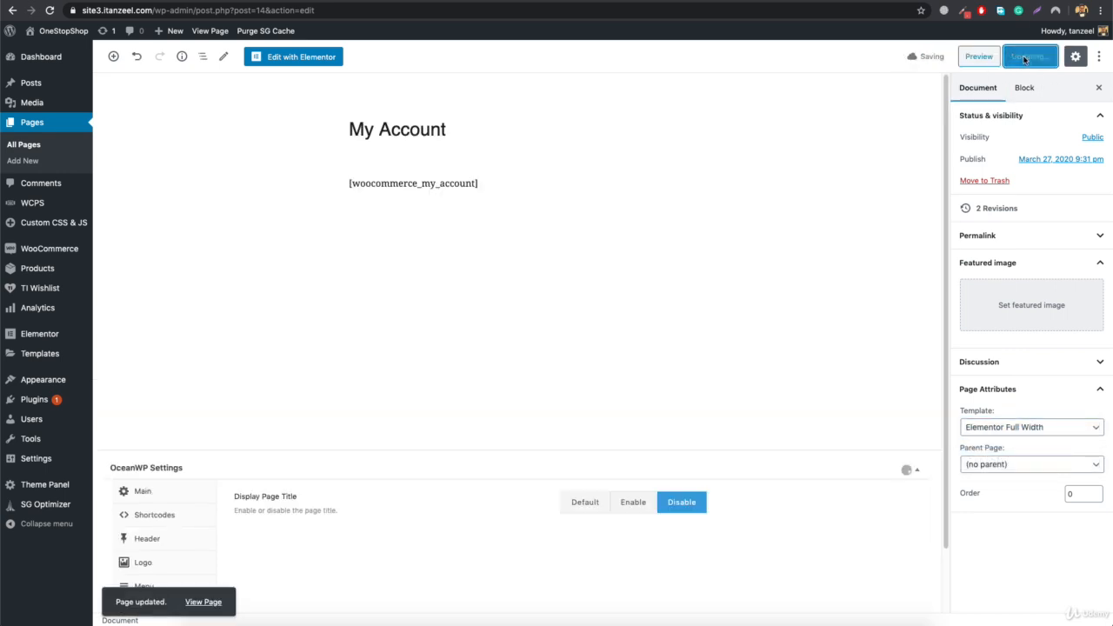
- Open the updated page in a separate view, and open the My Account page in the Elementor editor
{"action": "left_click", "coordinate": [154, 12]}
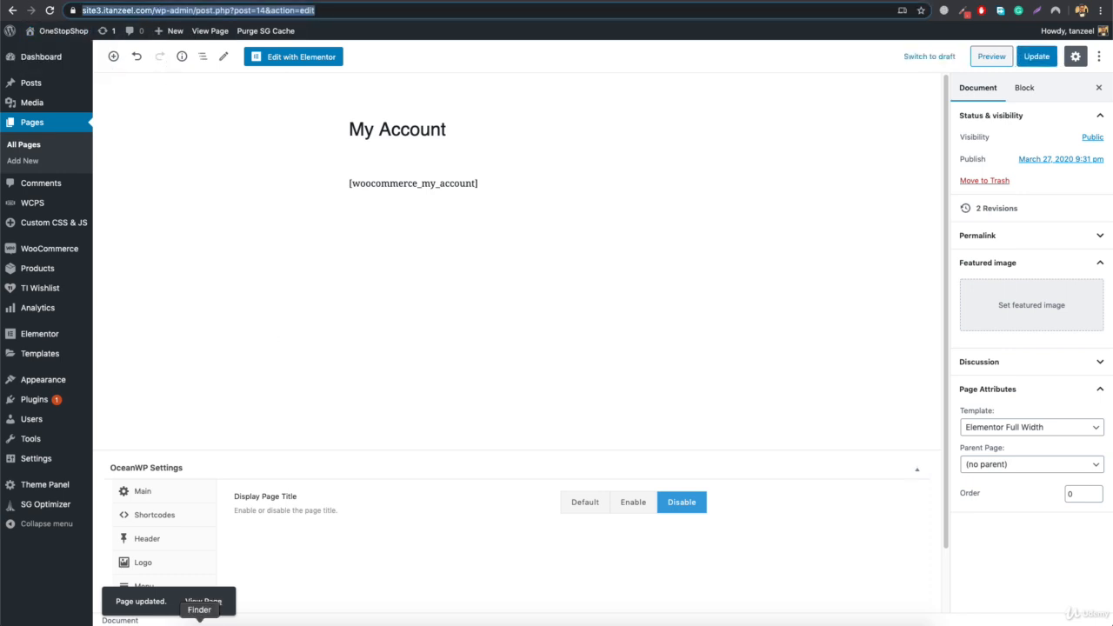
{"action": "right_click", "coordinate": [206, 601]}
{"action": "left_click", "coordinate": [259, 428]}
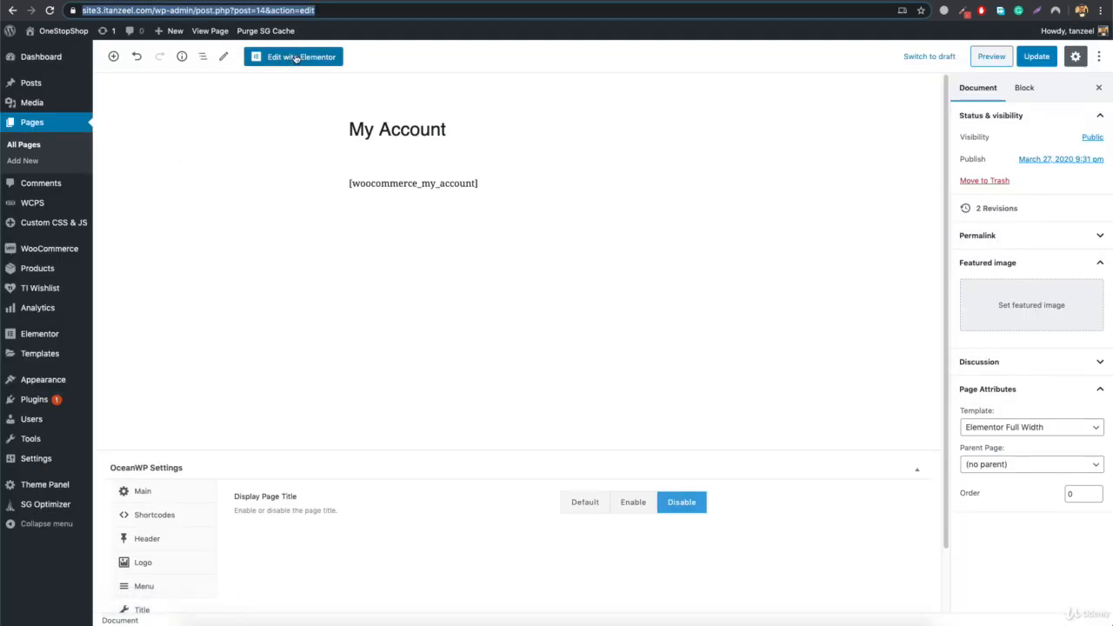
{"action": "left_click", "coordinate": [301, 58]}
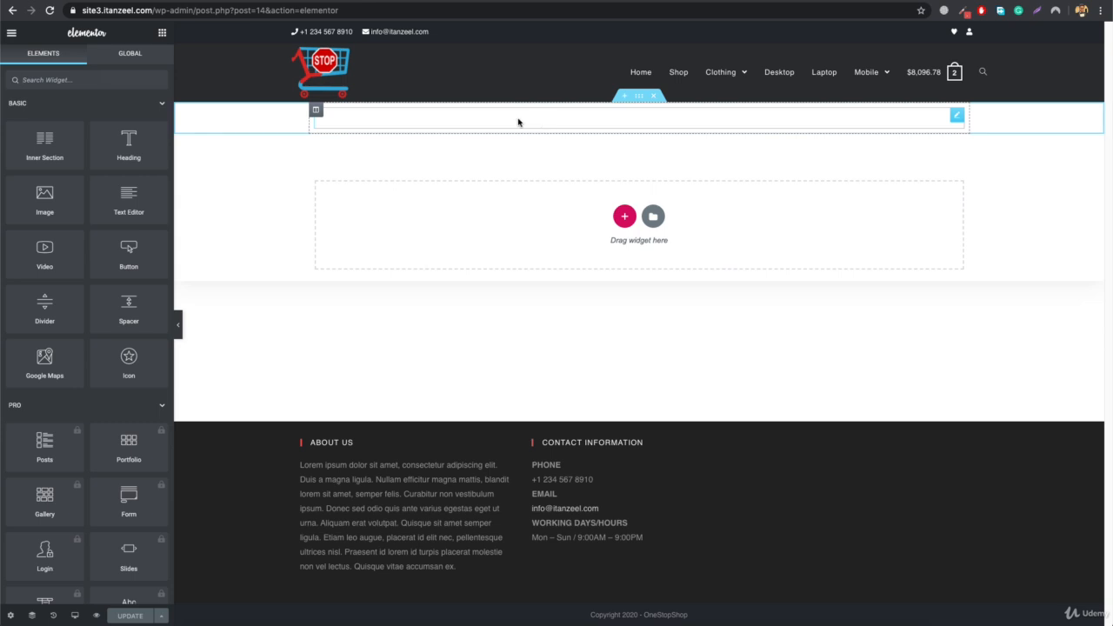
- Add a single-column section and move it above the woocommerce_my_account shortcode
{"action": "left_click", "coordinate": [519, 122]}
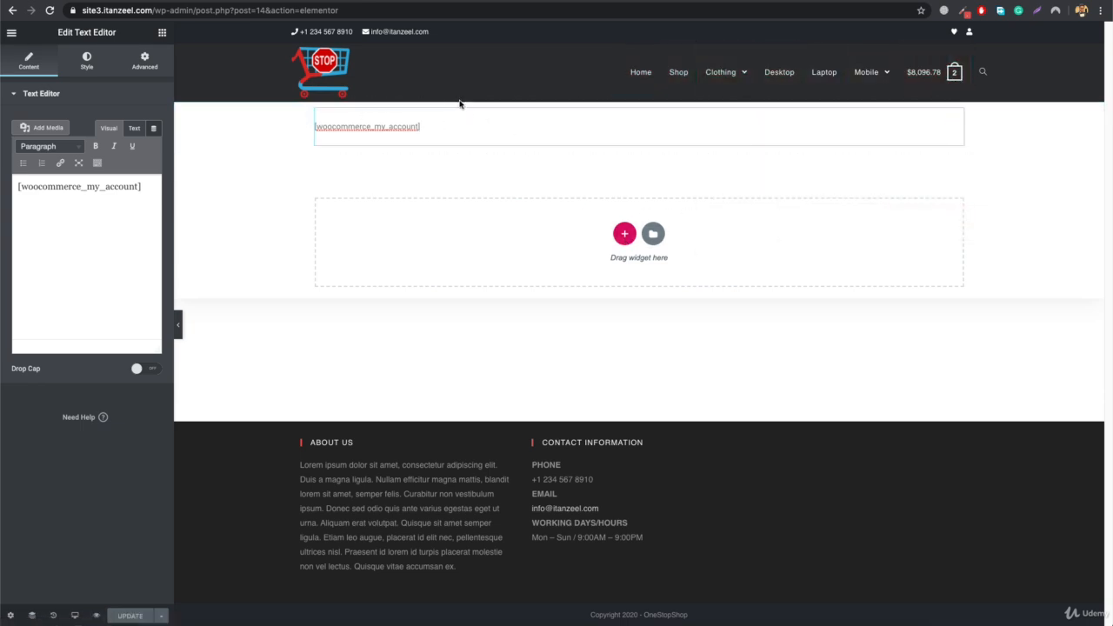
{"action": "left_click", "coordinate": [625, 233]}
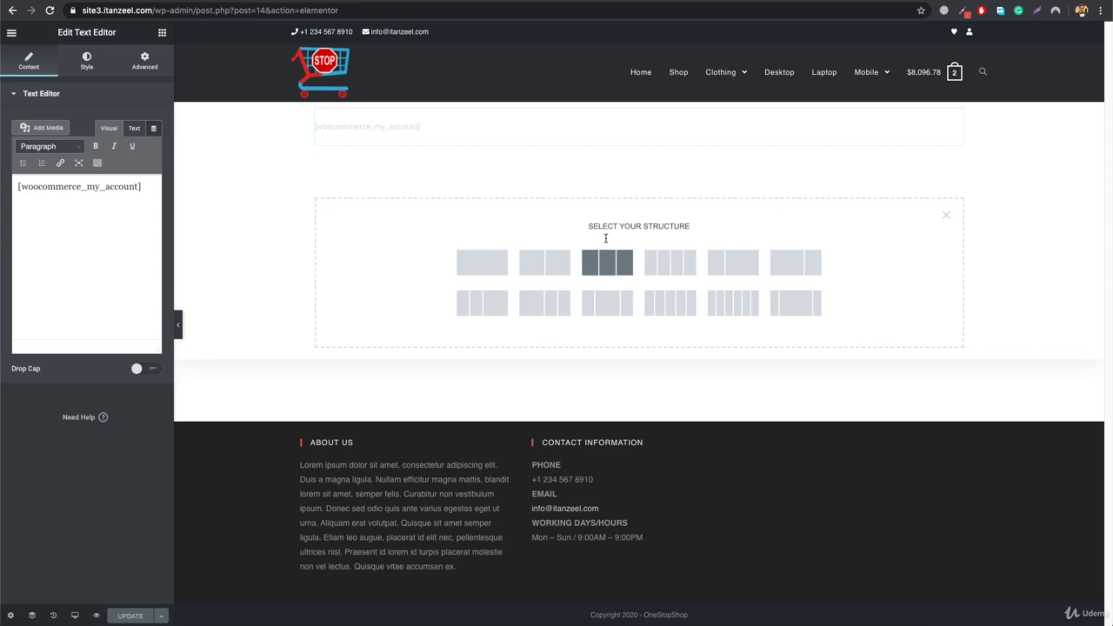
{"action": "left_click", "coordinate": [481, 262]}
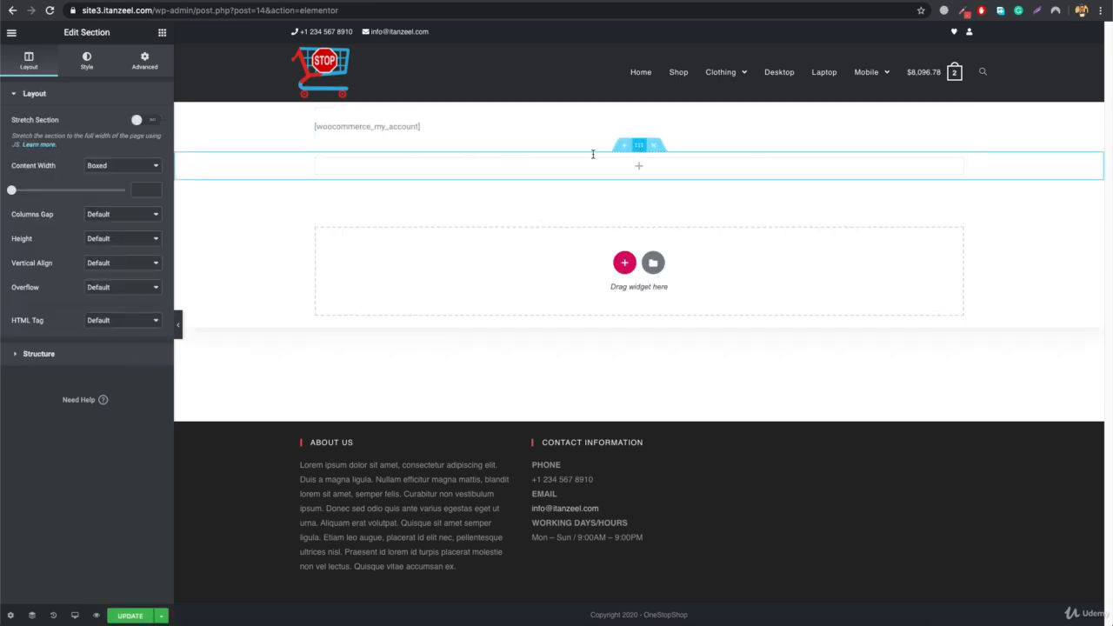
{"action": "left_click_drag", "start_coordinate": [561, 107], "coordinate": [600, 113]}
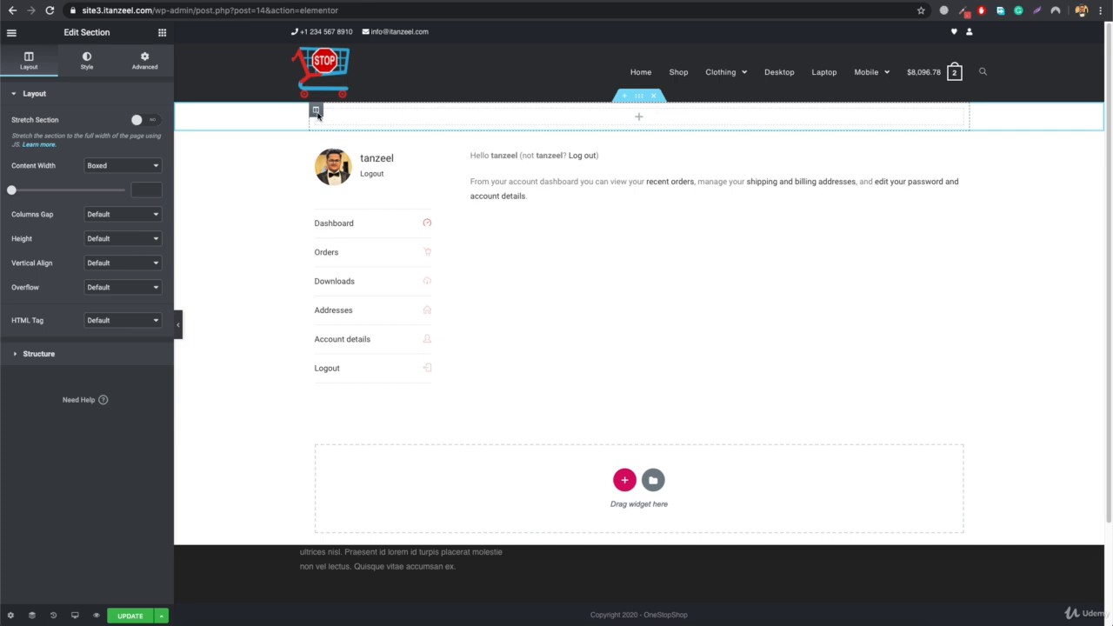
- Turn the empty section into a red banner with a large centred white "My Account" heading, and preview it
{"action": "left_click", "coordinate": [86, 61]}
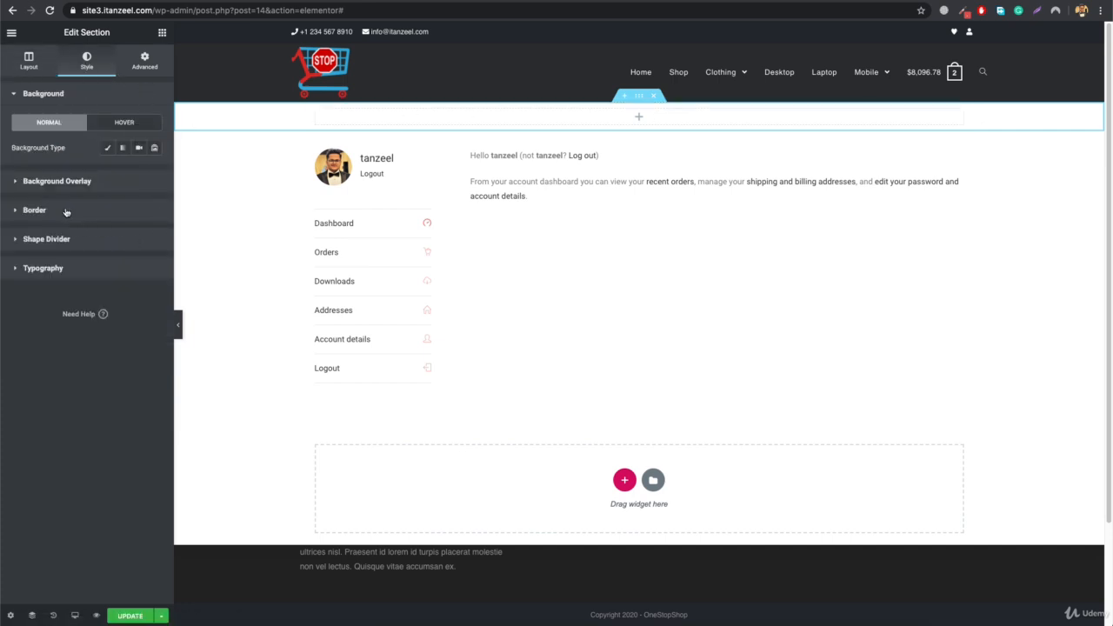
{"action": "left_click", "coordinate": [178, 324]}
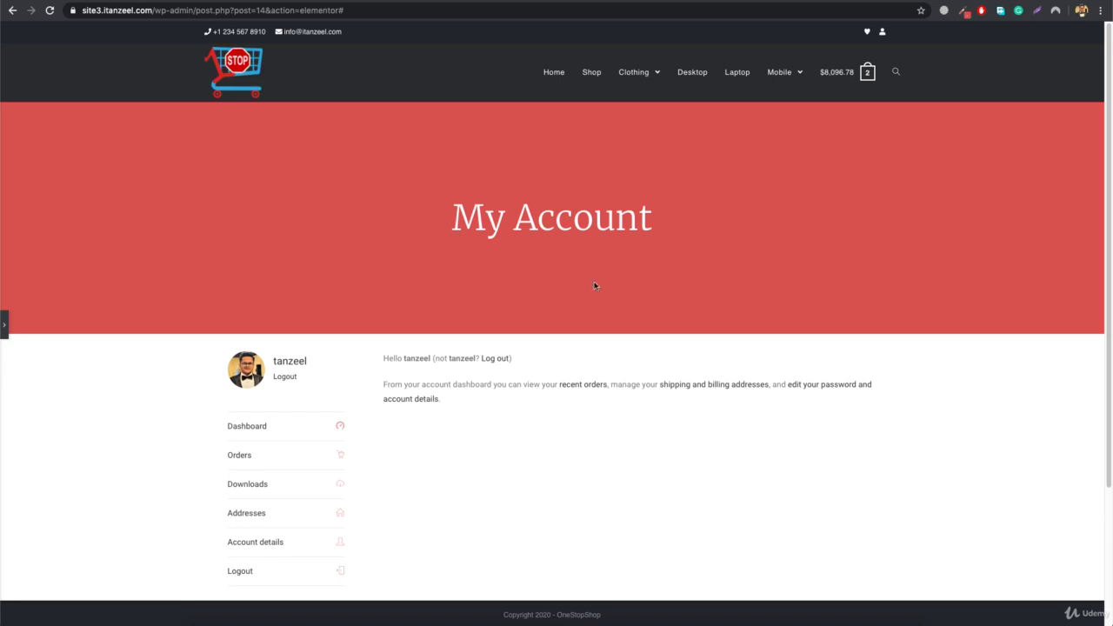
{"action": "left_click", "coordinate": [5, 326]}
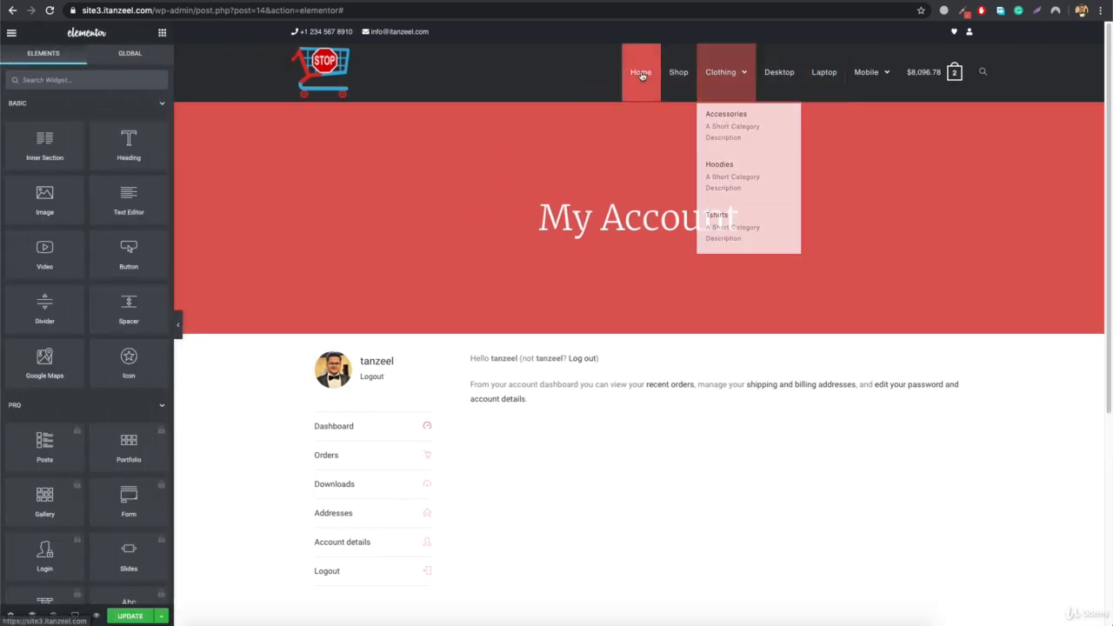
- Inspect the typography settings of the banner heading and the layout settings of its section
{"action": "left_click", "coordinate": [574, 222]}
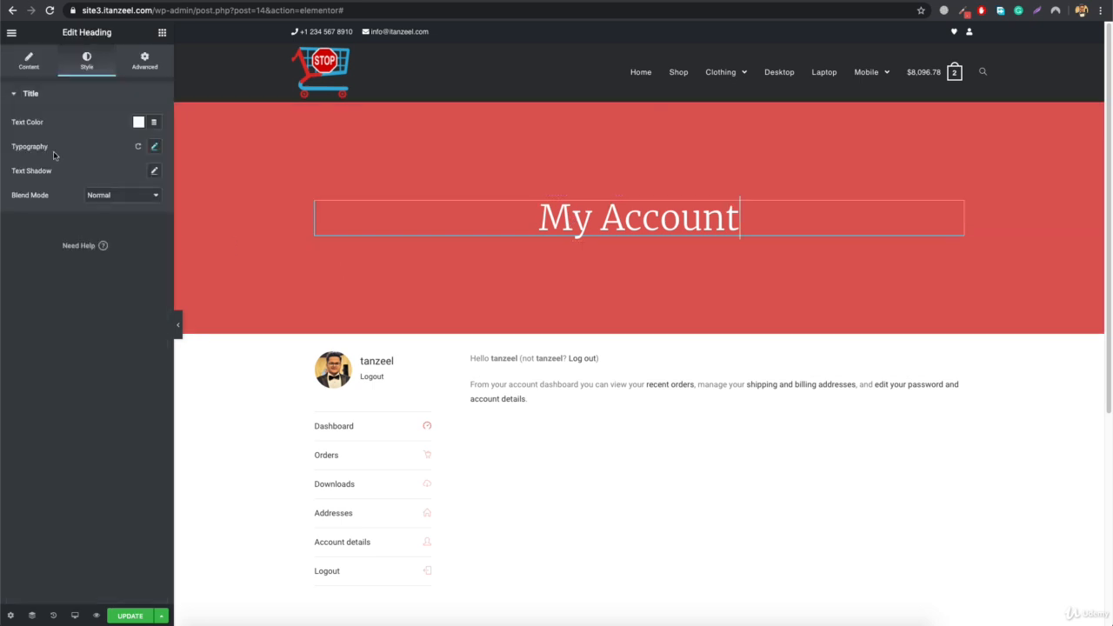
{"action": "left_click", "coordinate": [154, 148]}
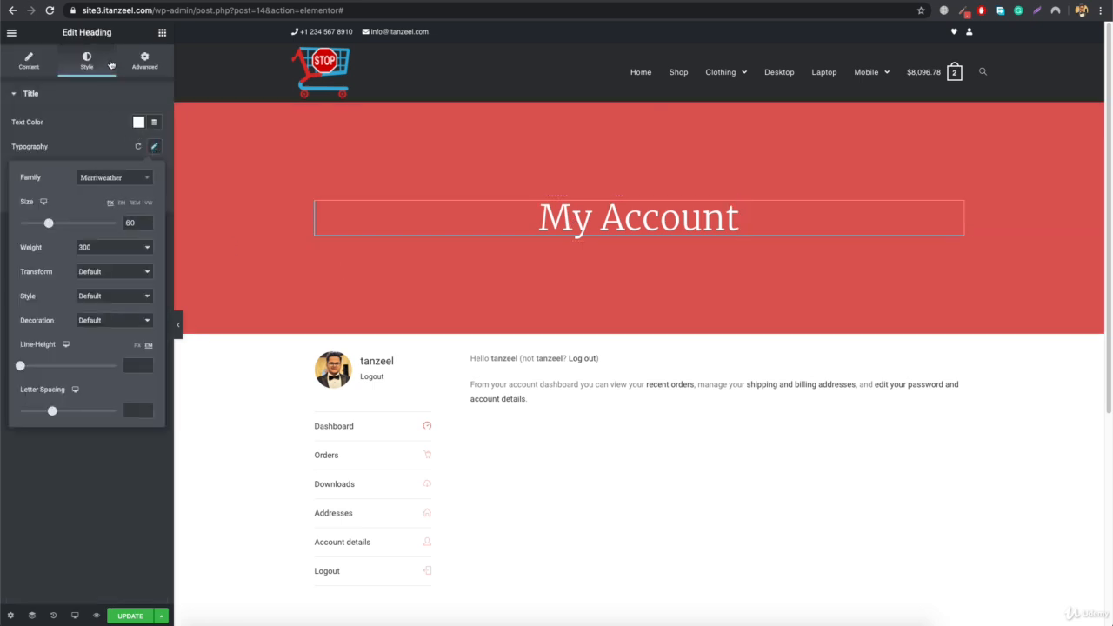
{"action": "left_click", "coordinate": [279, 138]}
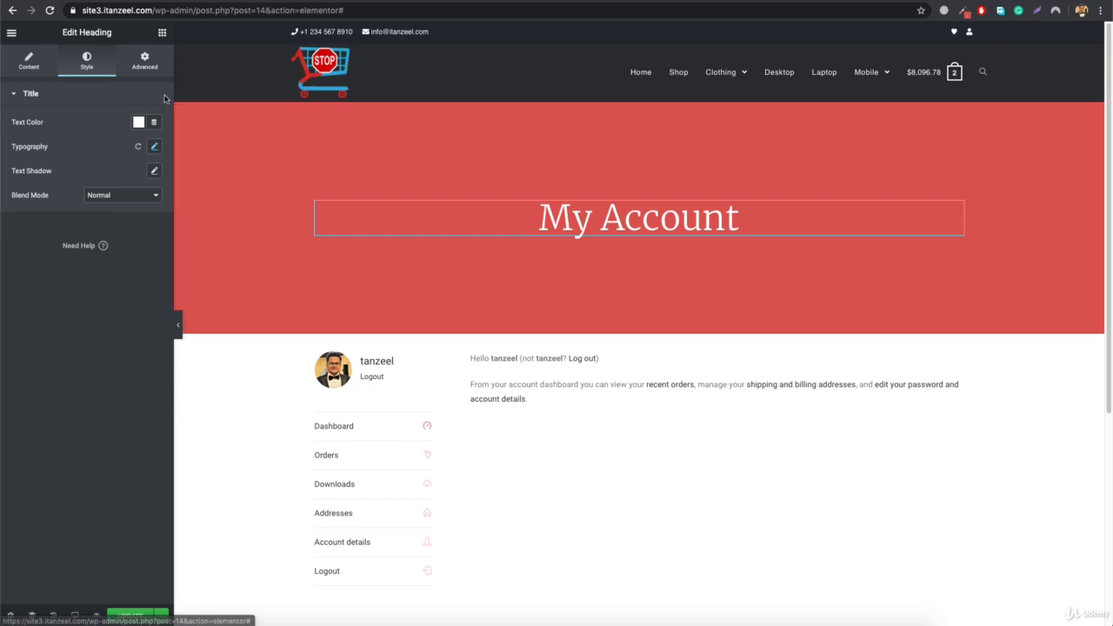
{"action": "right_click", "coordinate": [218, 105]}
{"action": "left_click", "coordinate": [233, 116]}
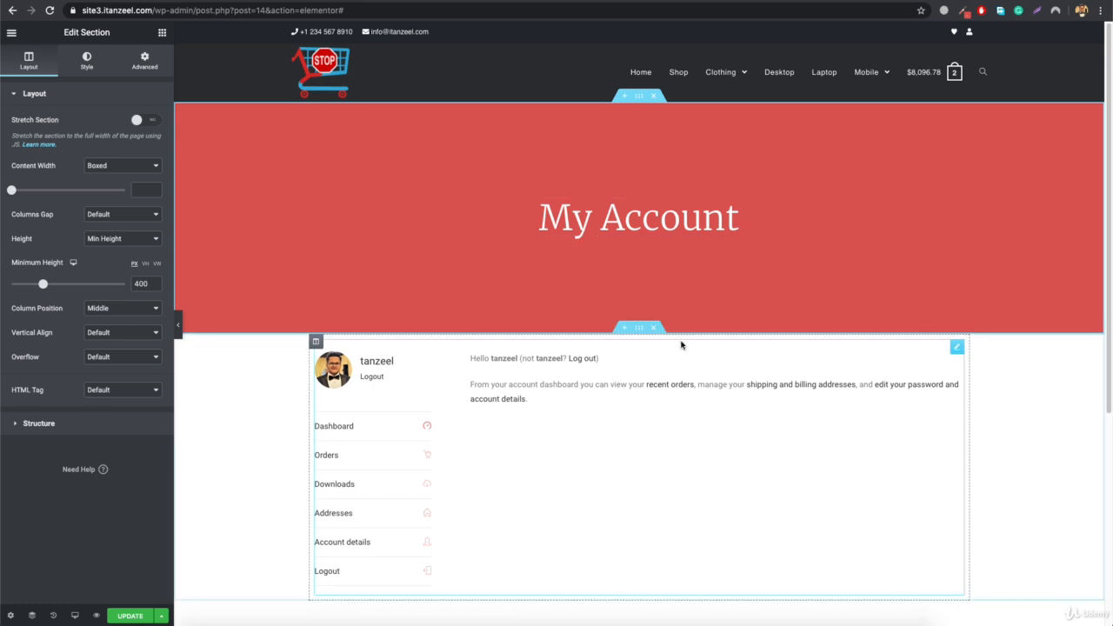
- Add a section with four equal columns and move it directly between the red banner and the account content
{"action": "scroll", "coordinate": [573, 453], "scroll_direction": "down", "scroll_amount": 4}
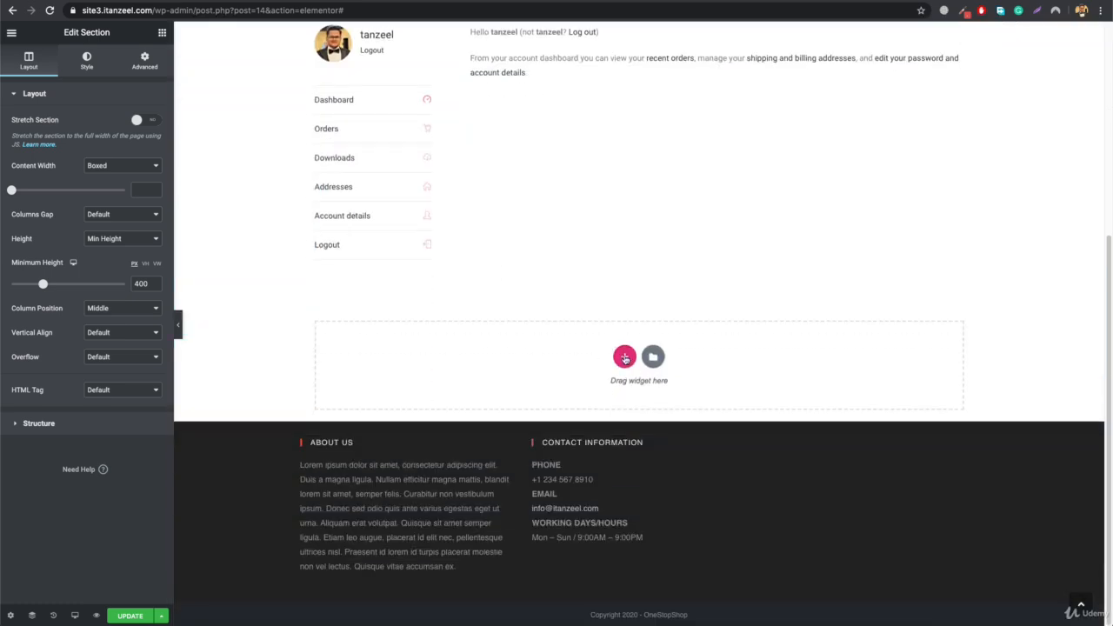
{"action": "left_click", "coordinate": [626, 358]}
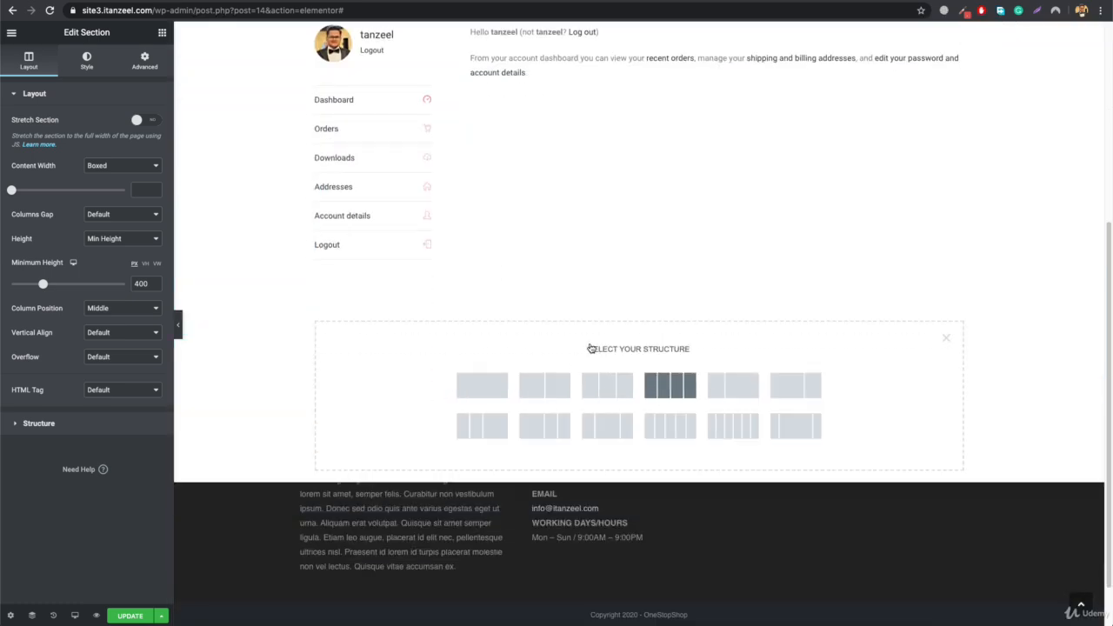
{"action": "left_click", "coordinate": [669, 387]}
{"action": "left_click_drag", "start_coordinate": [642, 273], "coordinate": [677, 244]}
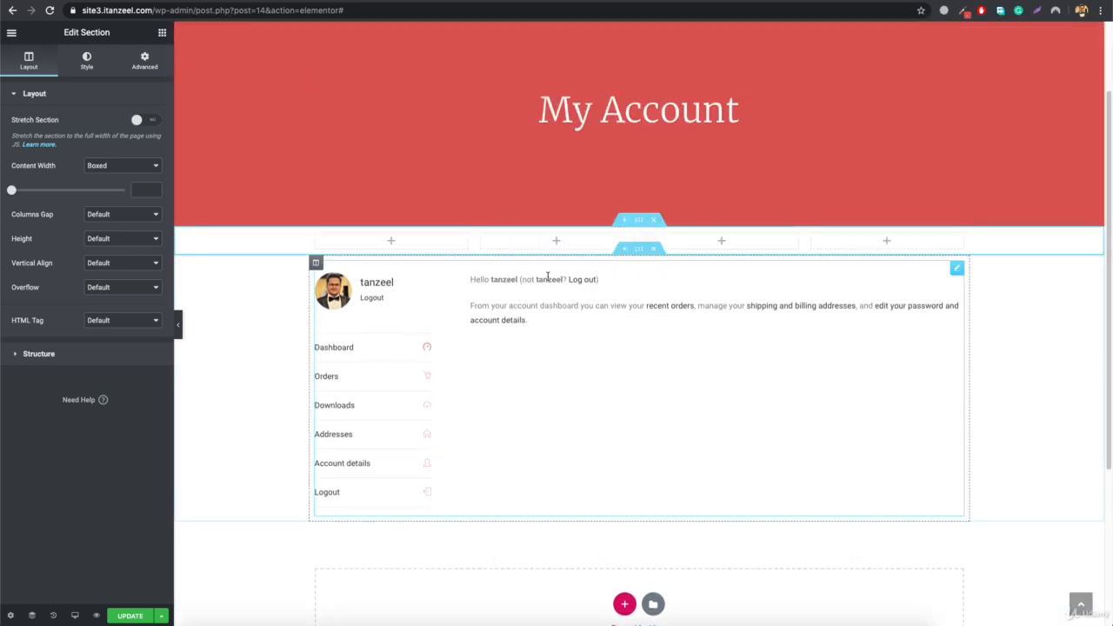
- Open site1.itanzeel.com in a new browser tab
{"action": "key", "text": "ctrl+t"}
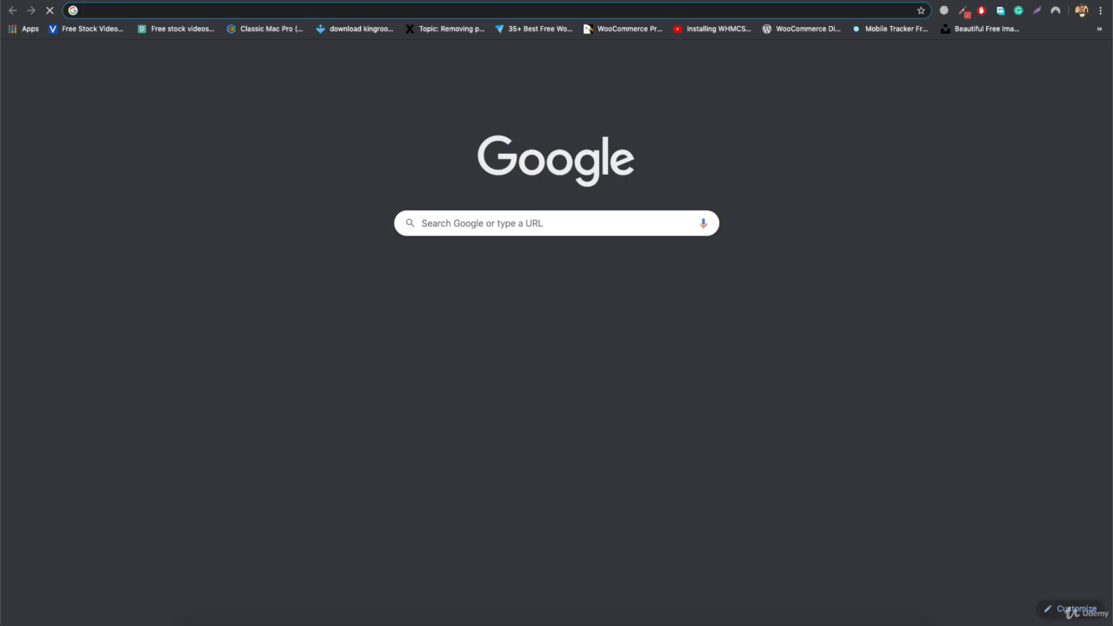
{"action": "type", "text": "site"}
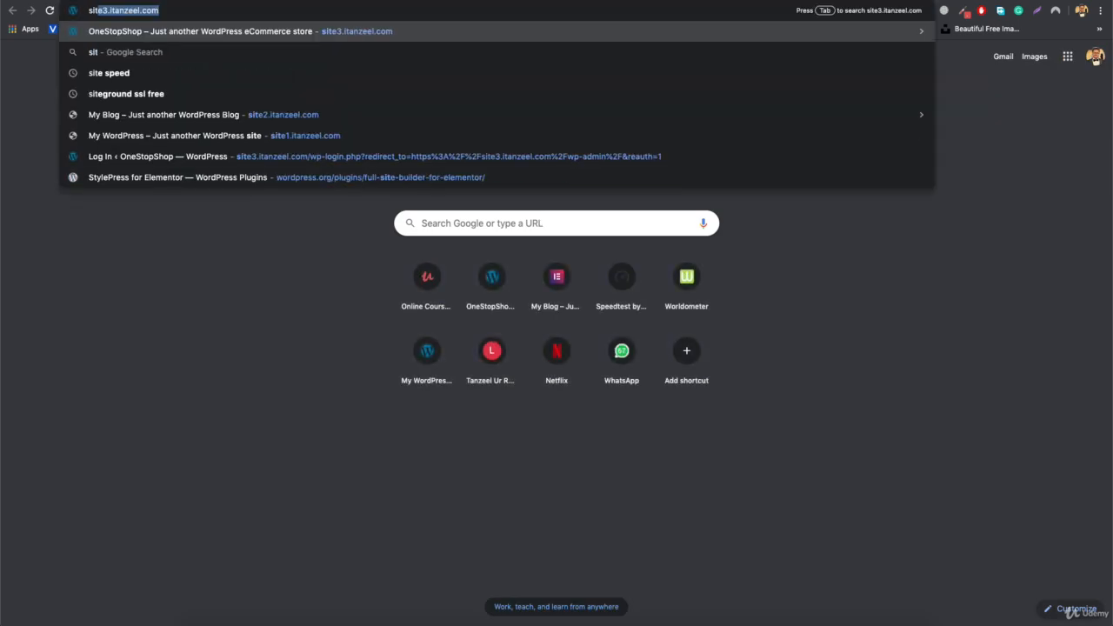
{"action": "type", "text": "1.itanzeel.com"}
{"action": "key", "text": "Return"}
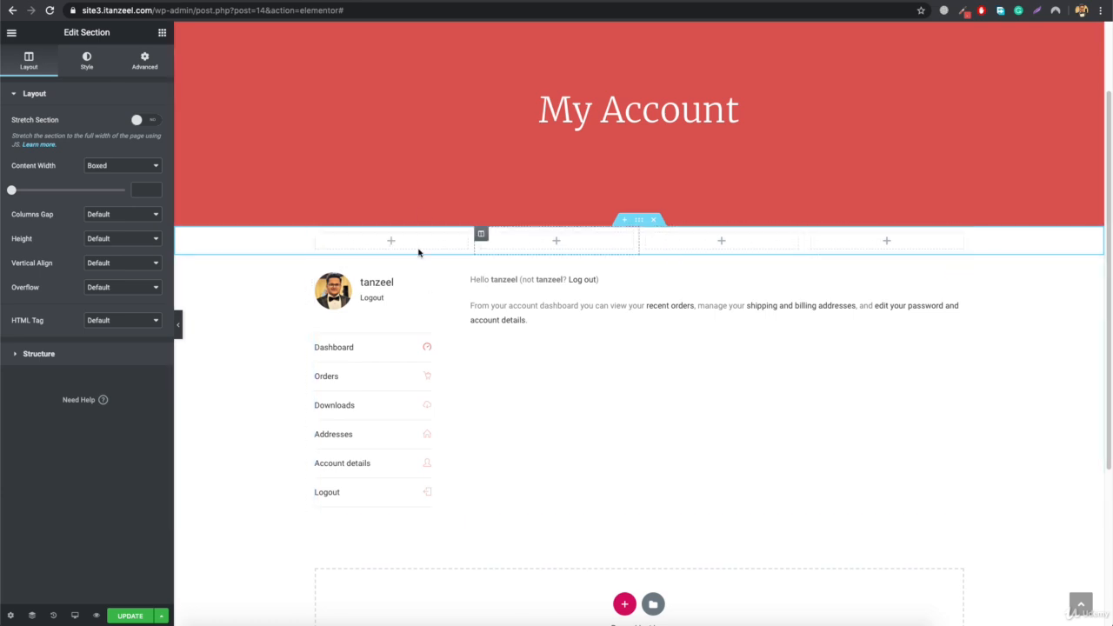
- Add an Icon Box widget to the first column of the four-column section and clear its description text
{"action": "left_click", "coordinate": [161, 33]}
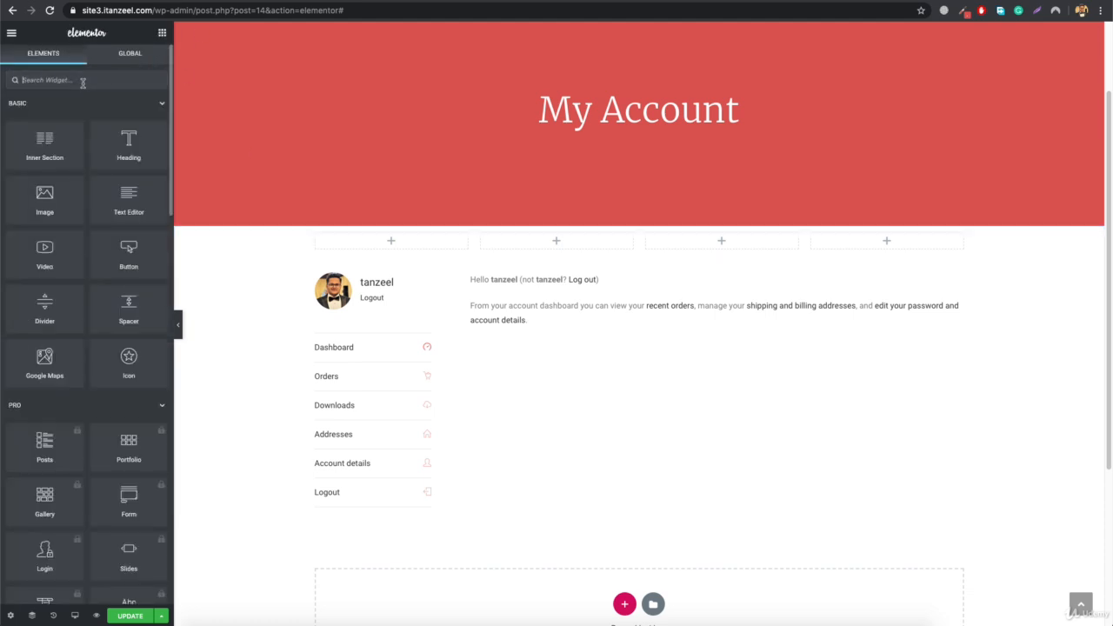
{"action": "type", "text": "icon"}
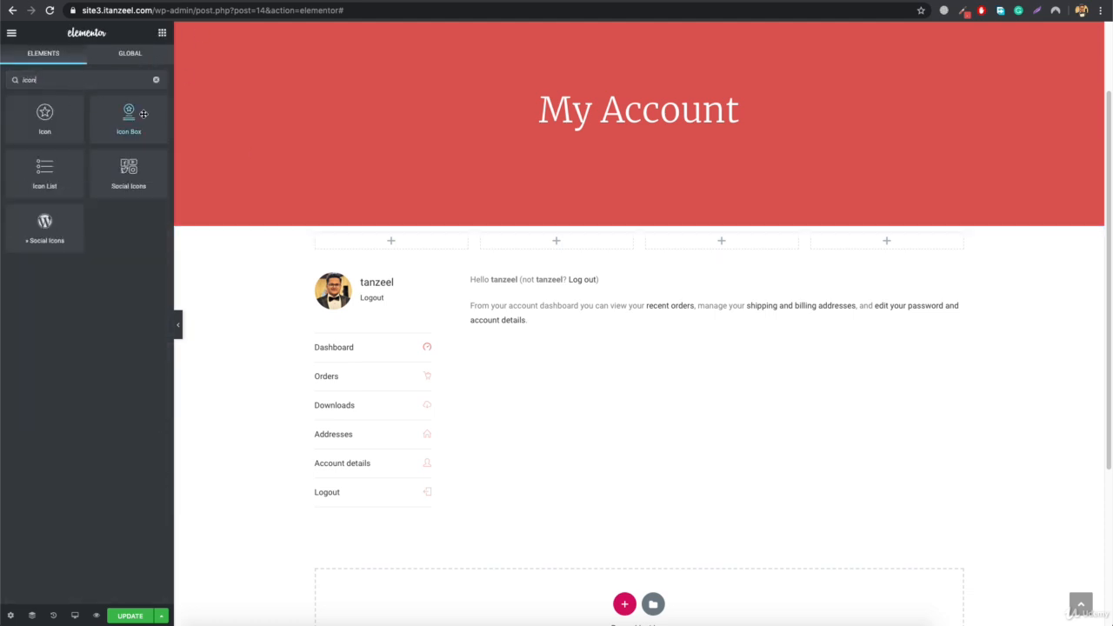
{"action": "left_click_drag", "start_coordinate": [129, 113], "coordinate": [396, 248]}
{"action": "triple_click", "coordinate": [88, 306]}
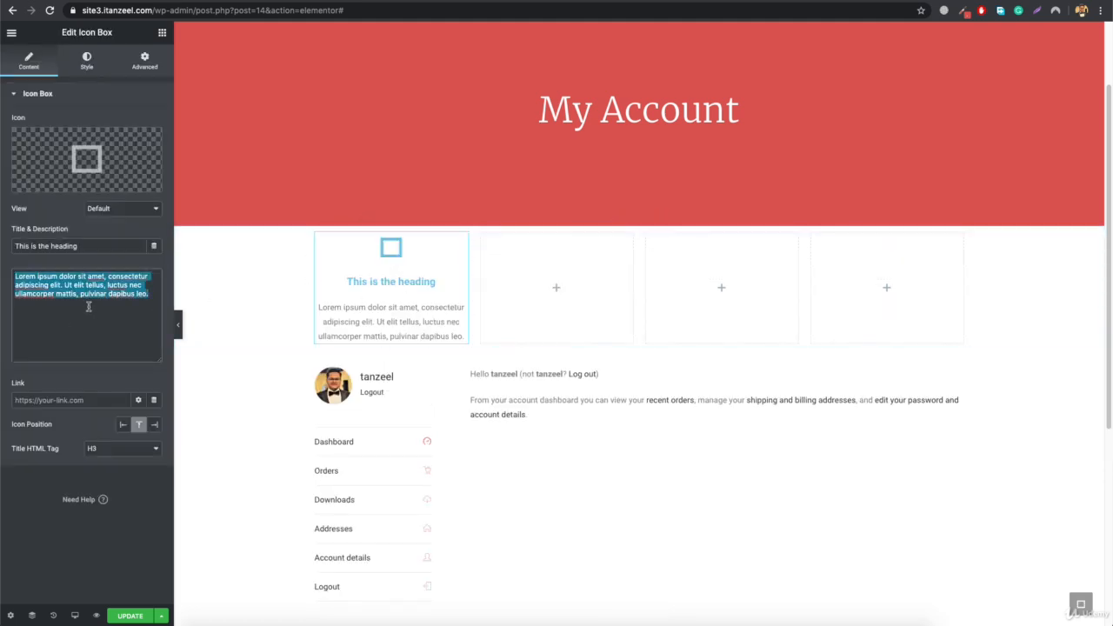
{"action": "key", "text": "BackSpace"}
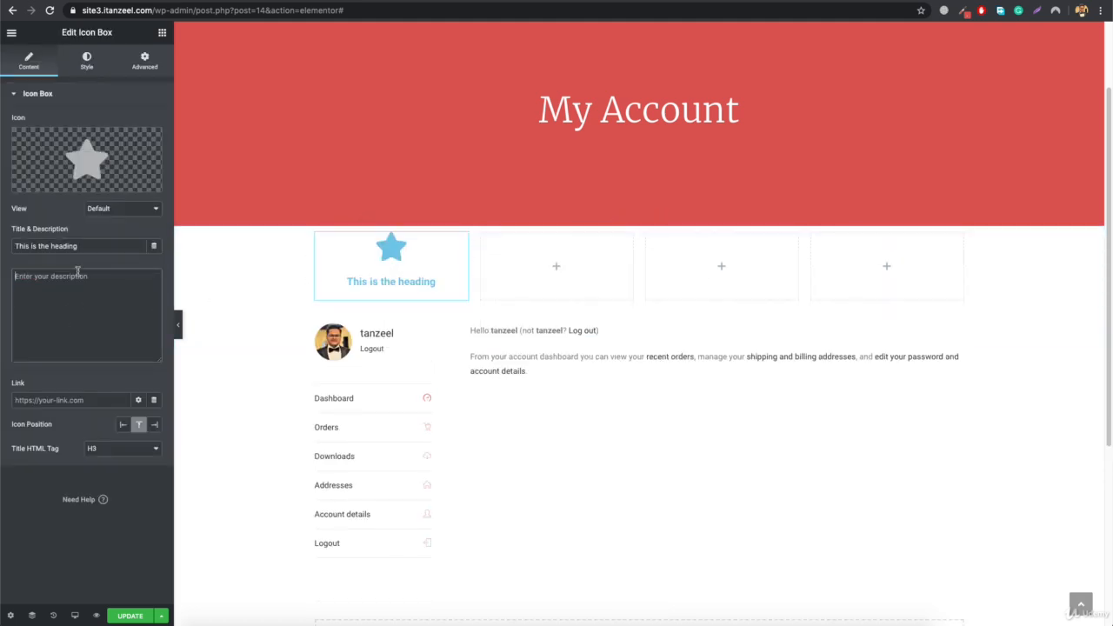
{"action": "mouse_move", "coordinate": [91, 150]}
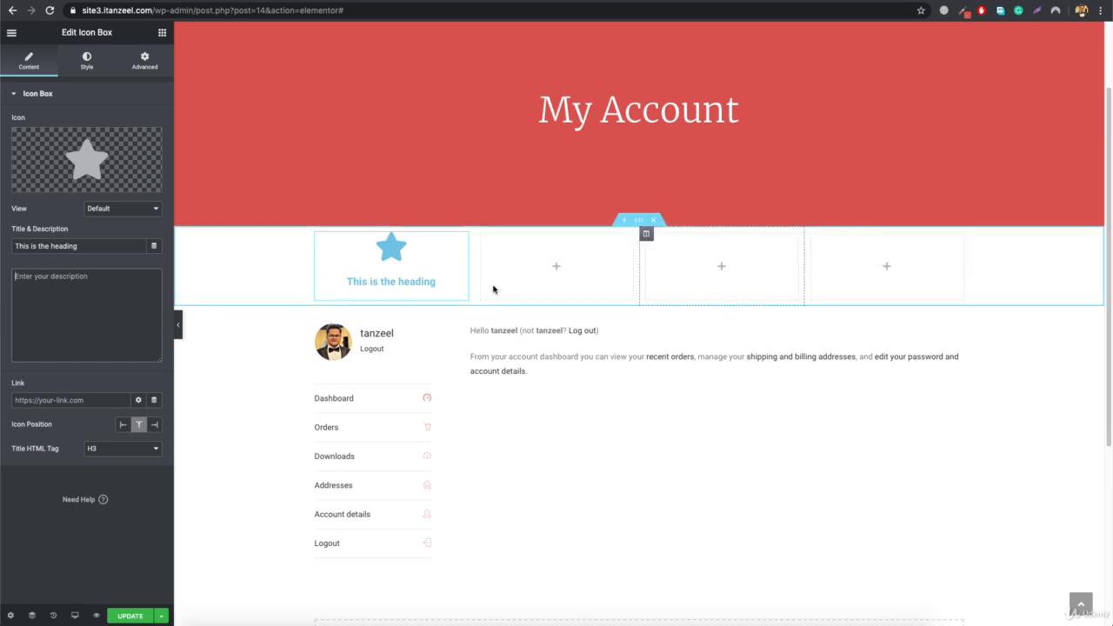
- Duplicate the first column with its icon box, and delete the duplicated column
{"action": "right_click", "coordinate": [315, 236]}
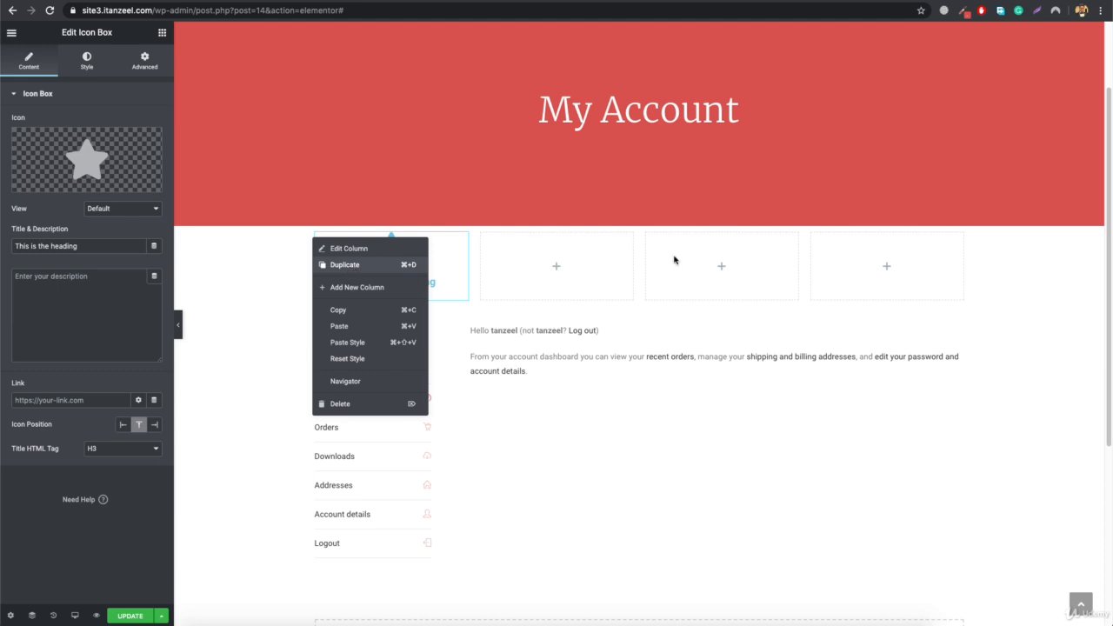
{"action": "left_click", "coordinate": [345, 264]}
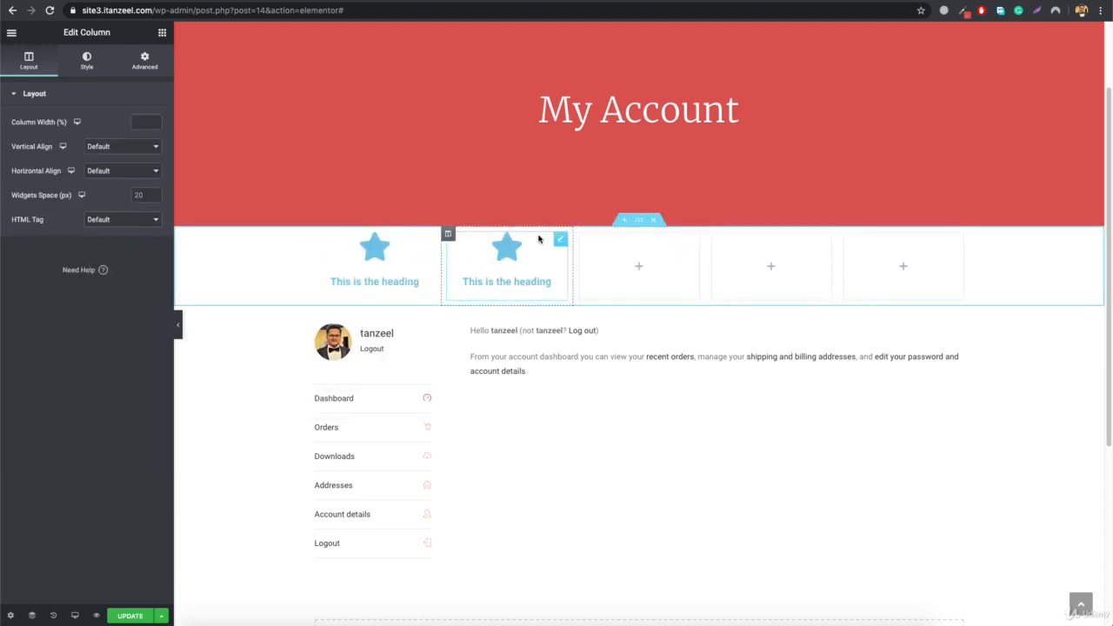
{"action": "right_click", "coordinate": [448, 234]}
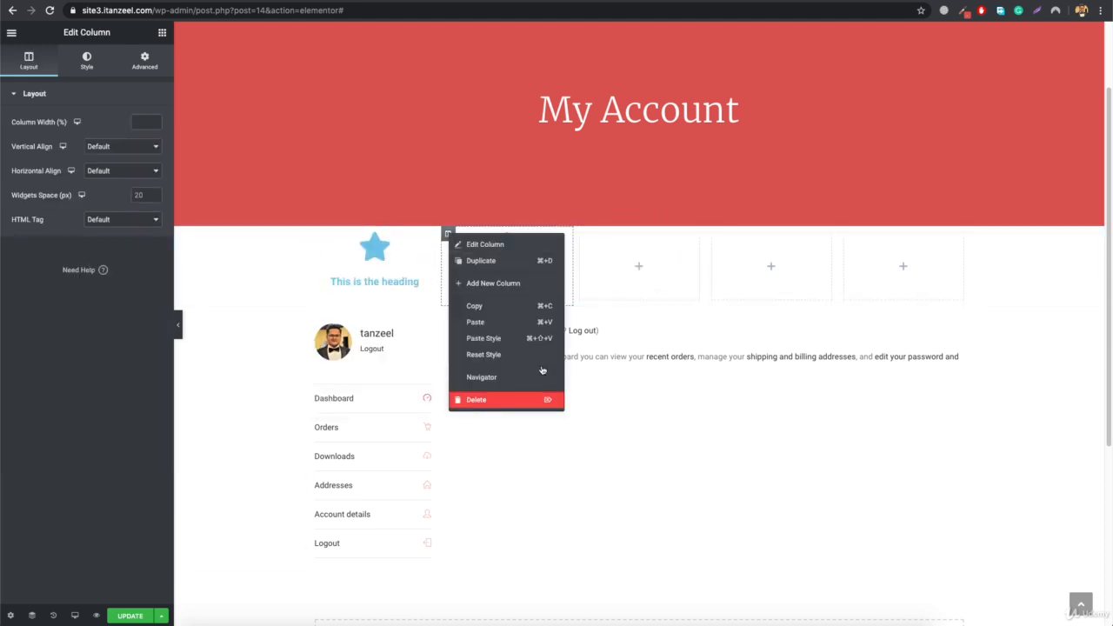
{"action": "left_click", "coordinate": [541, 399]}
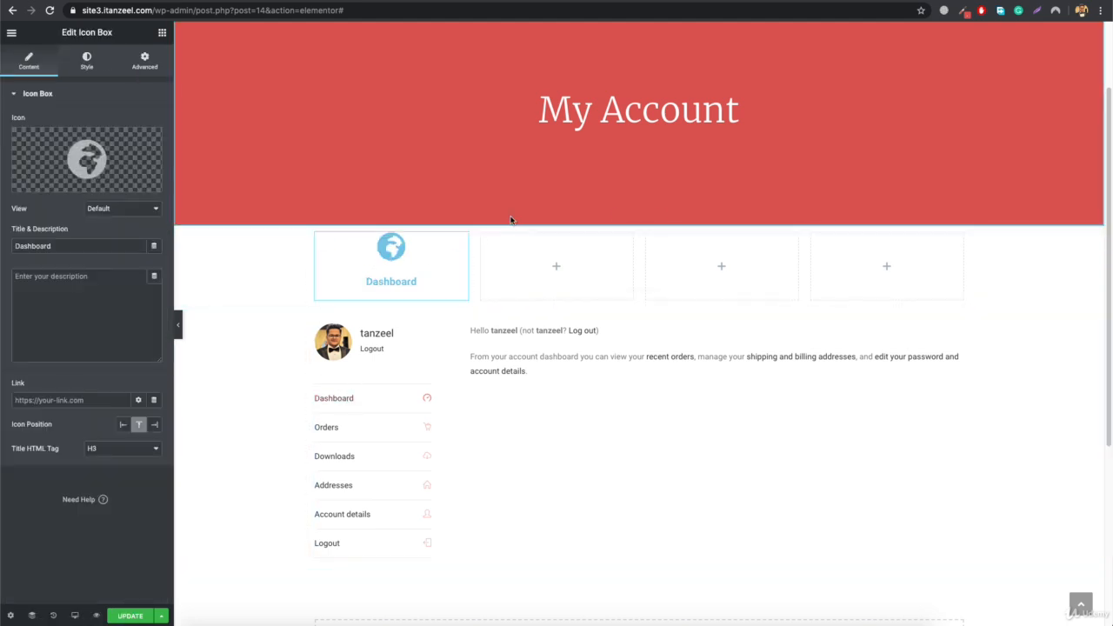
{"action": "mouse_move", "coordinate": [81, 172]}
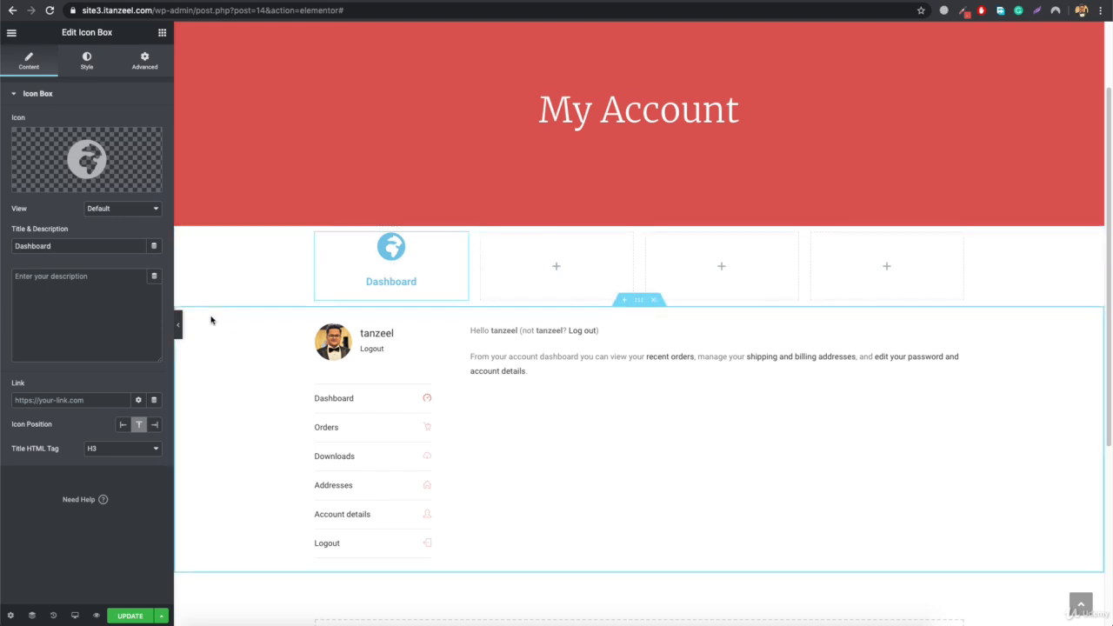
- Color the Dashboard icon box's icon red and its title black
{"action": "left_click", "coordinate": [82, 64]}
{"action": "left_click", "coordinate": [138, 270]}
{"action": "left_click", "coordinate": [173, 296]}
- Set the Dashboard title's font family to Montserrat and give it a lighter weight
{"action": "left_click", "coordinate": [154, 294]}
{"action": "left_click", "coordinate": [114, 324]}
{"action": "type", "text": "monts"}
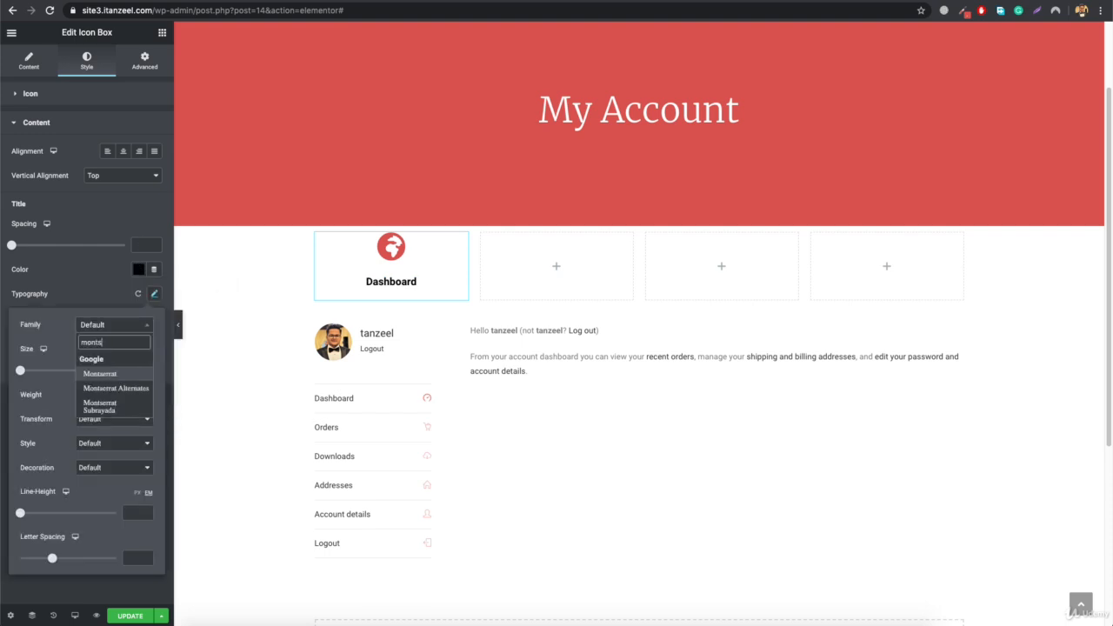
{"action": "left_click", "coordinate": [100, 374]}
{"action": "left_click", "coordinate": [114, 395]}
{"action": "left_click", "coordinate": [111, 327]}
- Give the first column holding the Dashboard icon box a classic white background
{"action": "left_click", "coordinate": [315, 234]}
{"action": "left_click", "coordinate": [87, 61]}
{"action": "left_click", "coordinate": [123, 148]}
{"action": "left_click", "coordinate": [138, 172]}
{"action": "left_click", "coordinate": [69, 215]}
{"action": "left_click", "coordinate": [138, 172]}
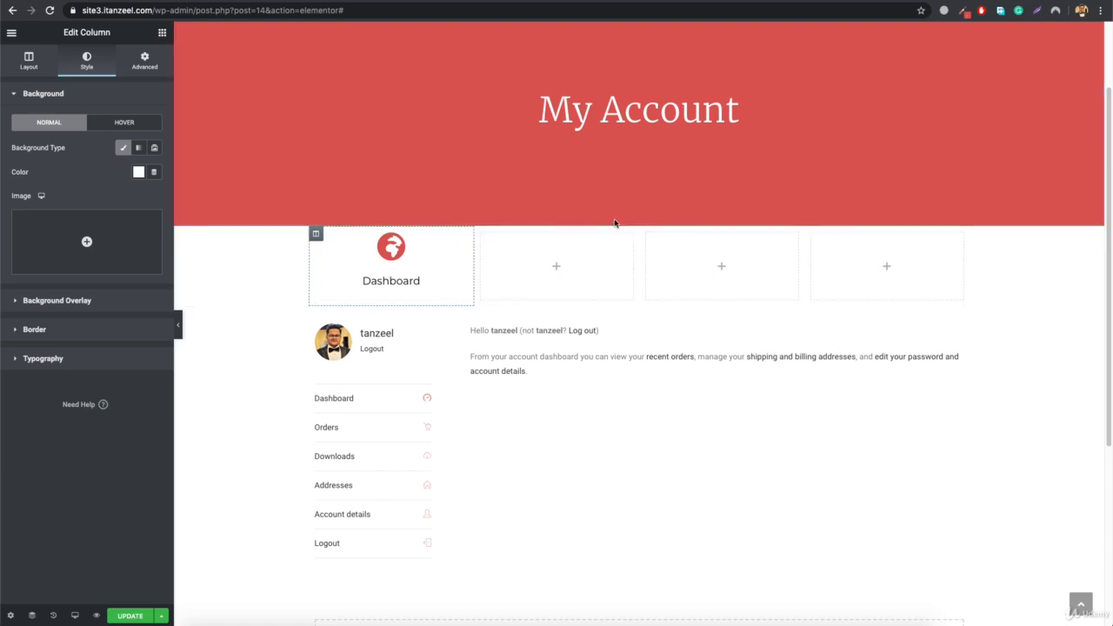
- Unlink the icon box section's margins and set its top margin to -60 px so it overlaps the red banner
{"action": "left_click", "coordinate": [639, 225]}
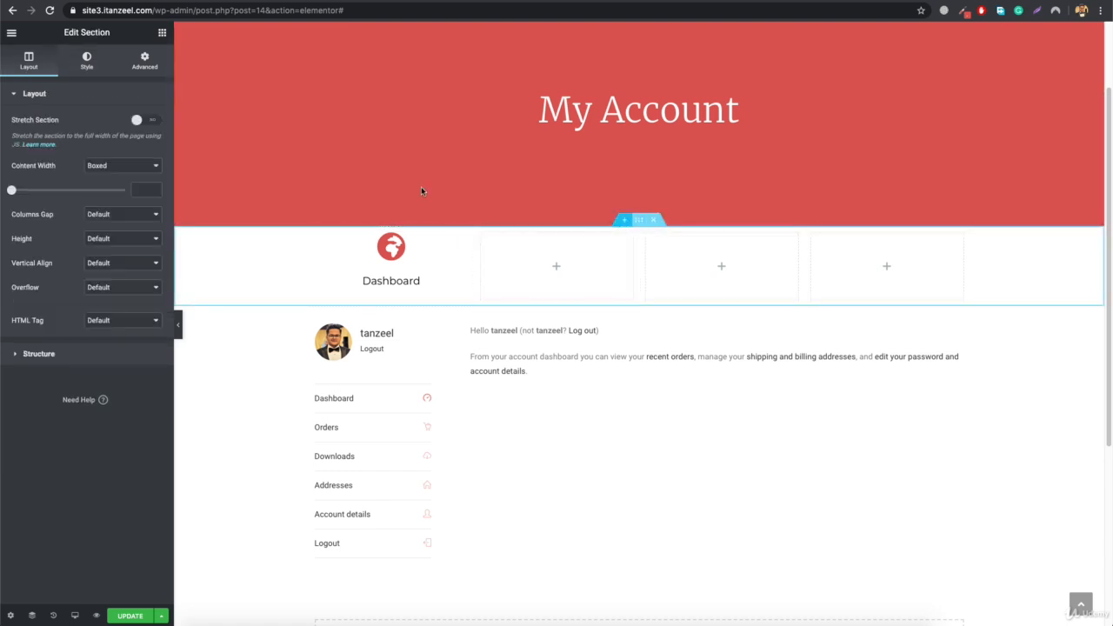
{"action": "left_click", "coordinate": [146, 63]}
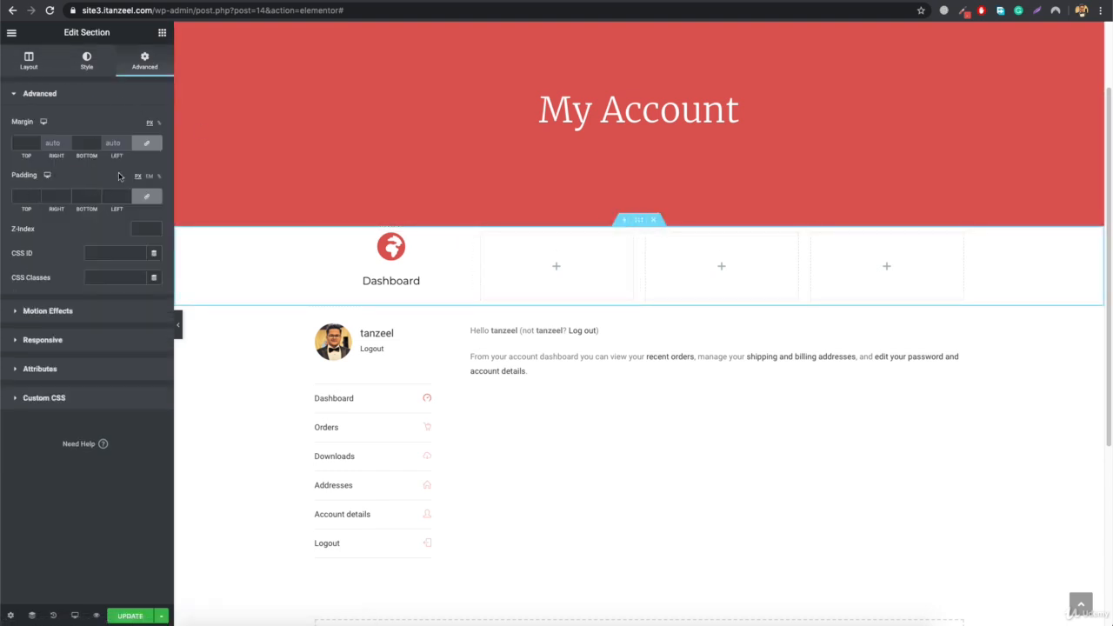
{"action": "left_click", "coordinate": [146, 142]}
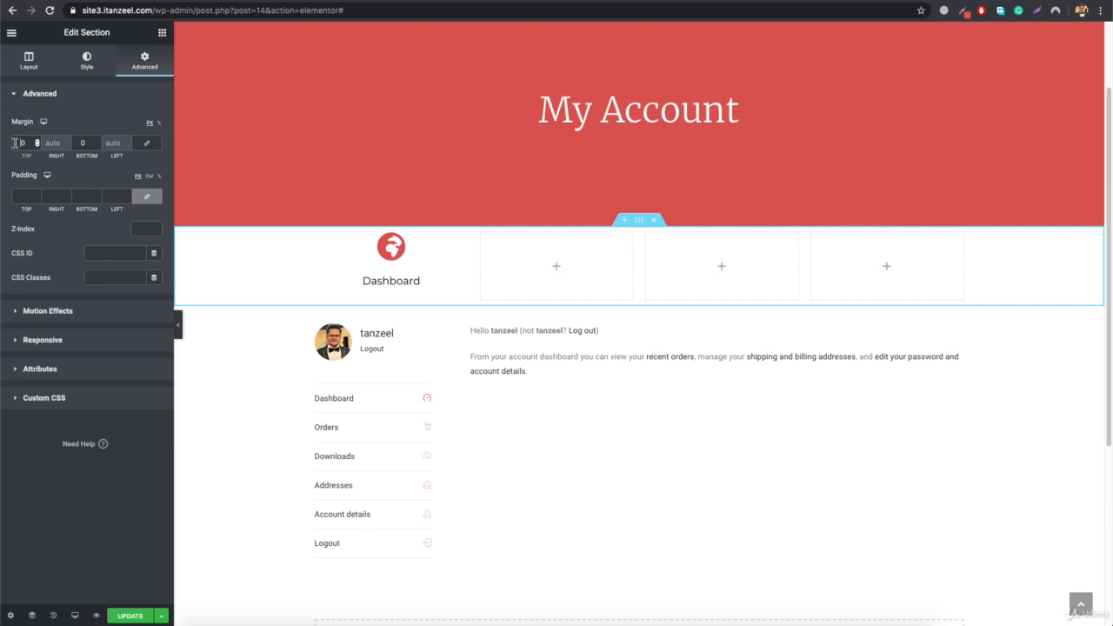
{"action": "type", "text": "100"}
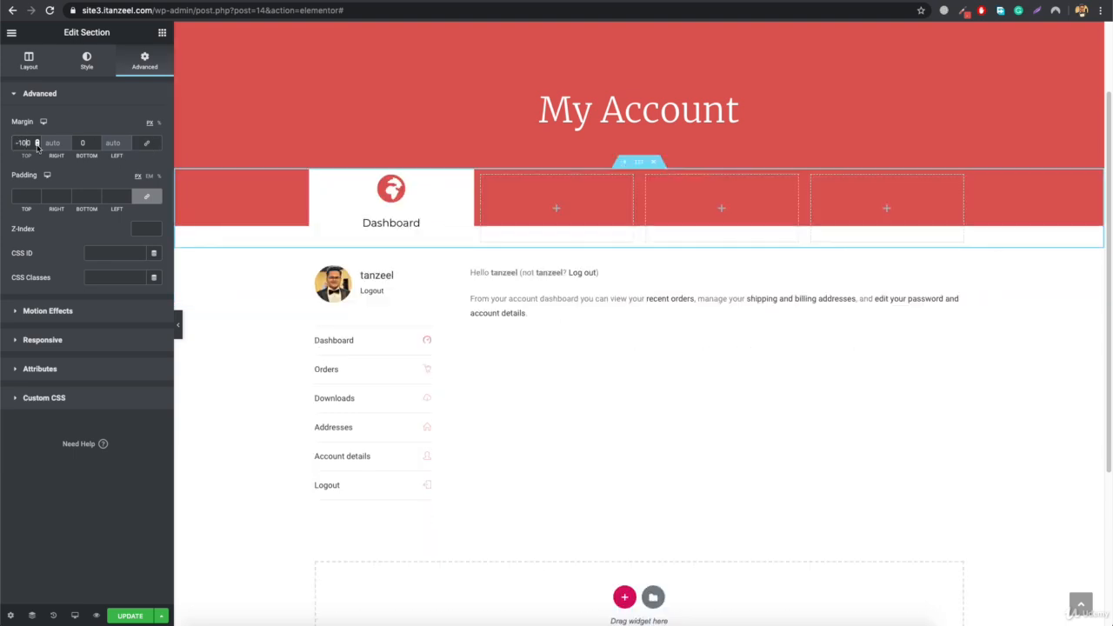
{"action": "key", "text": "BackSpace"}
{"action": "key", "text": "BackSpace"}
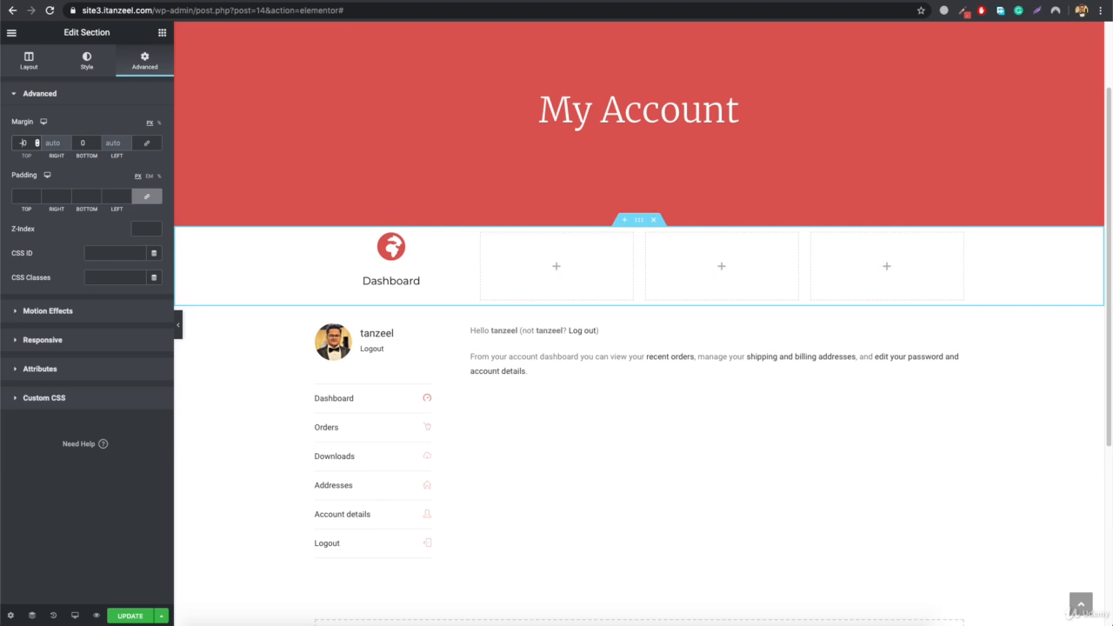
{"action": "type", "text": "4"}
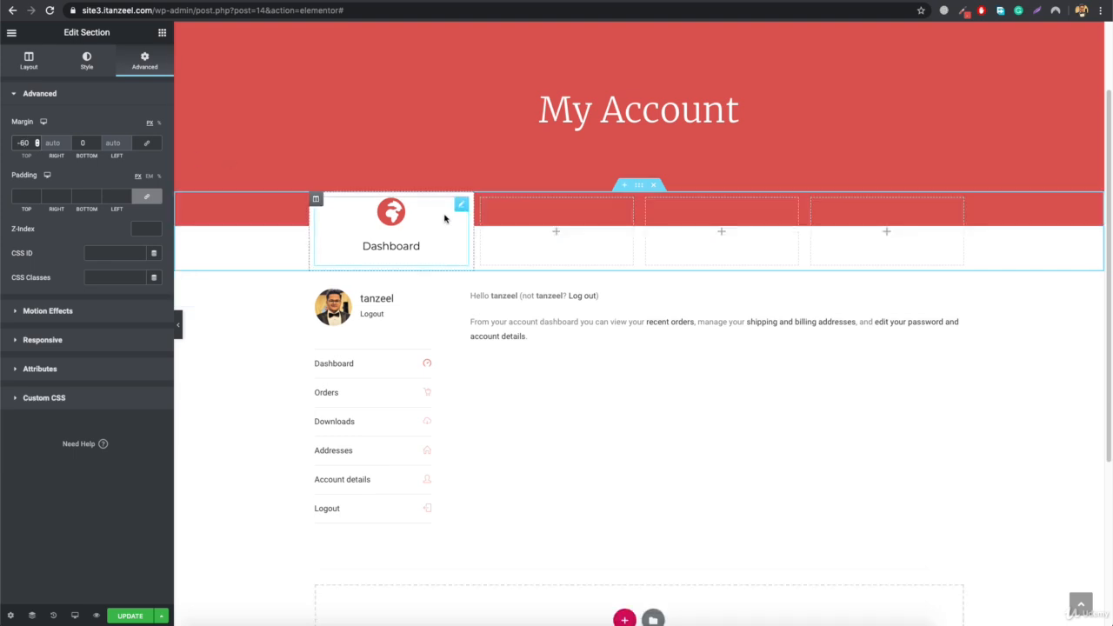
- Set the Dashboard icon's primary hover color to black (#000000)
{"action": "left_click", "coordinate": [315, 199]}
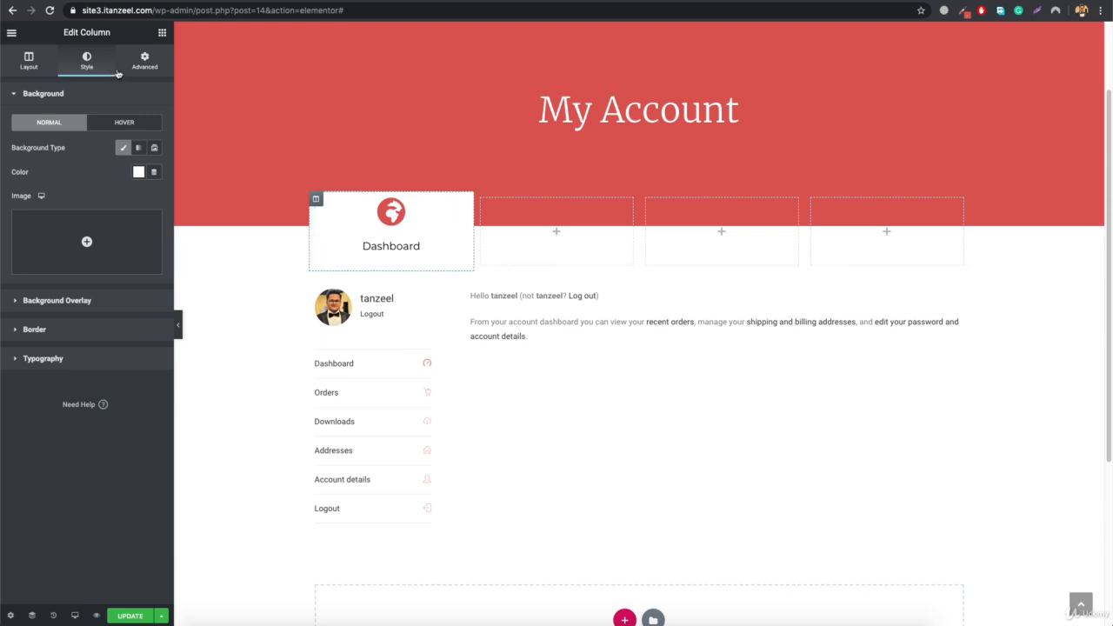
{"action": "left_click", "coordinate": [392, 213]}
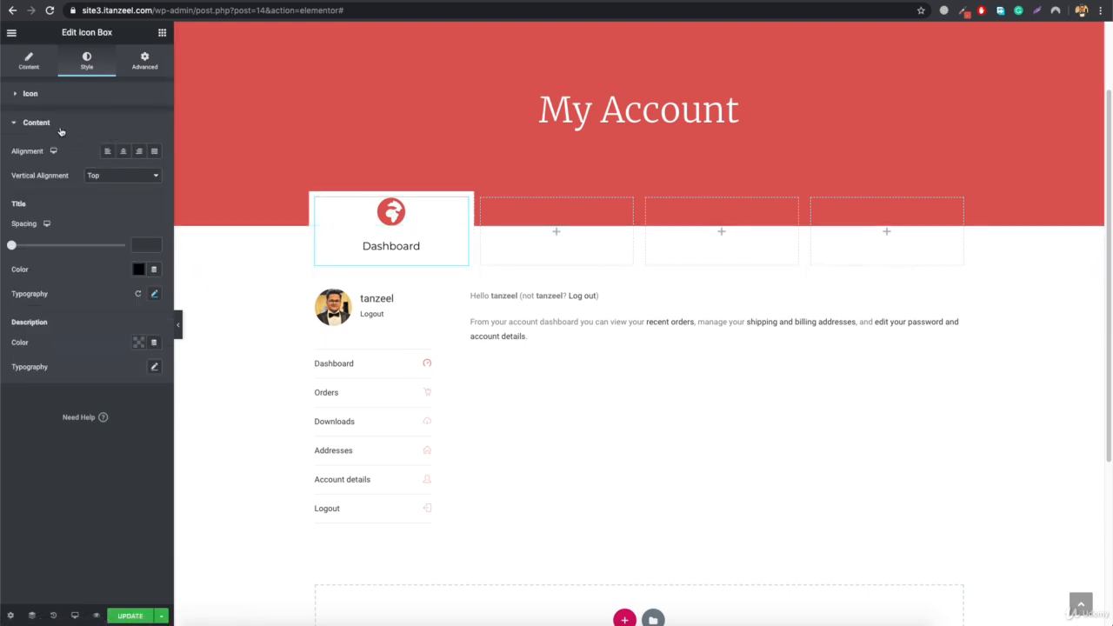
{"action": "left_click", "coordinate": [58, 99]}
{"action": "left_click", "coordinate": [129, 125]}
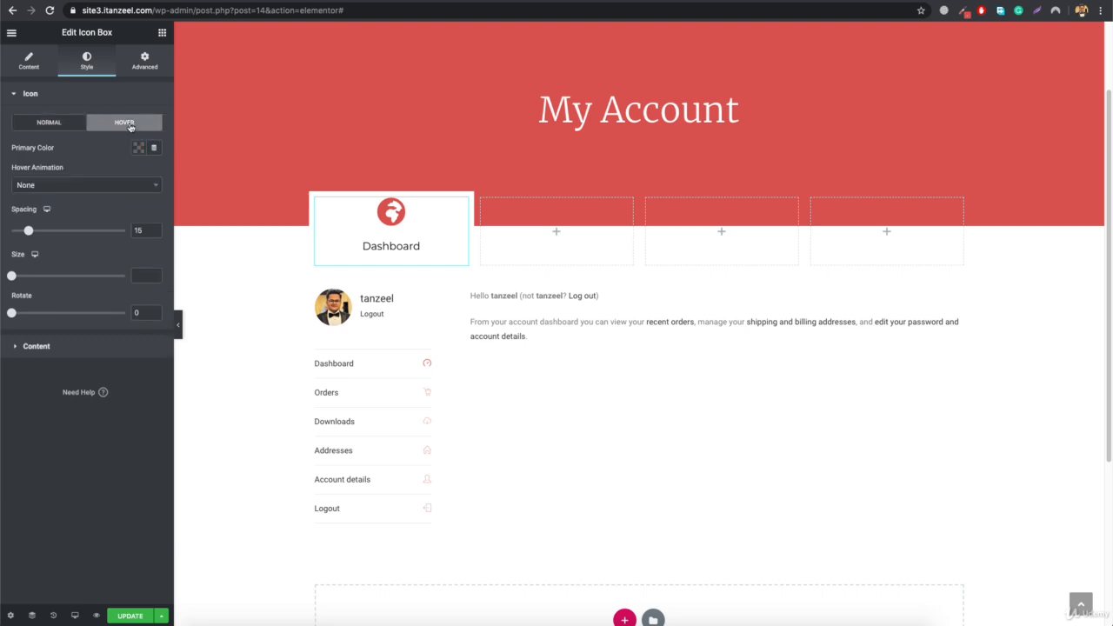
{"action": "left_click", "coordinate": [139, 148]}
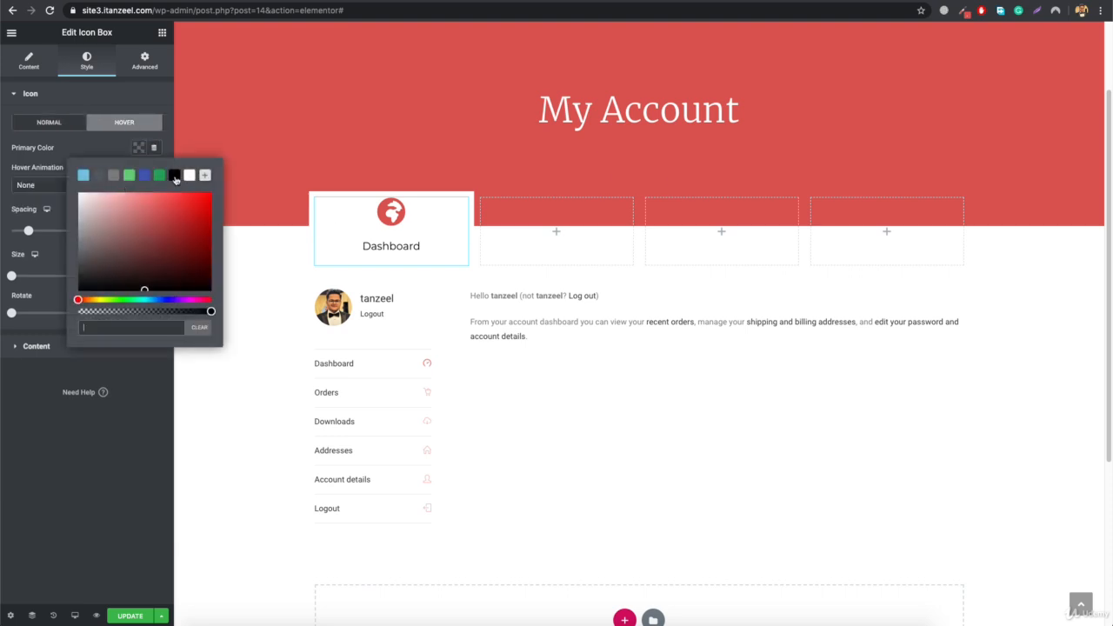
{"action": "left_click", "coordinate": [175, 176]}
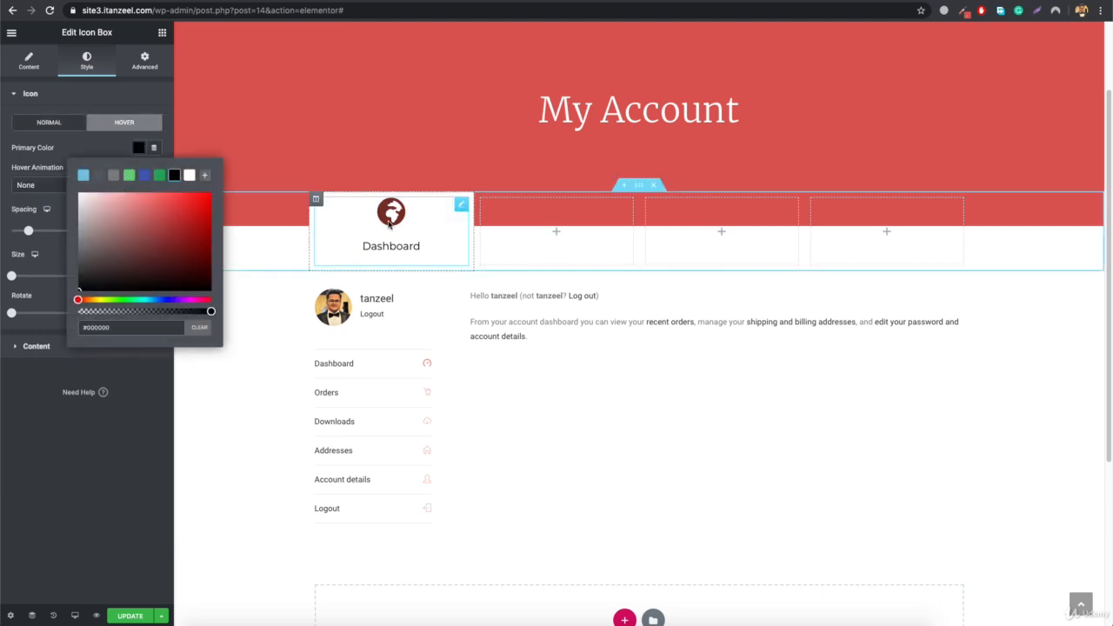
{"action": "left_click", "coordinate": [136, 149]}
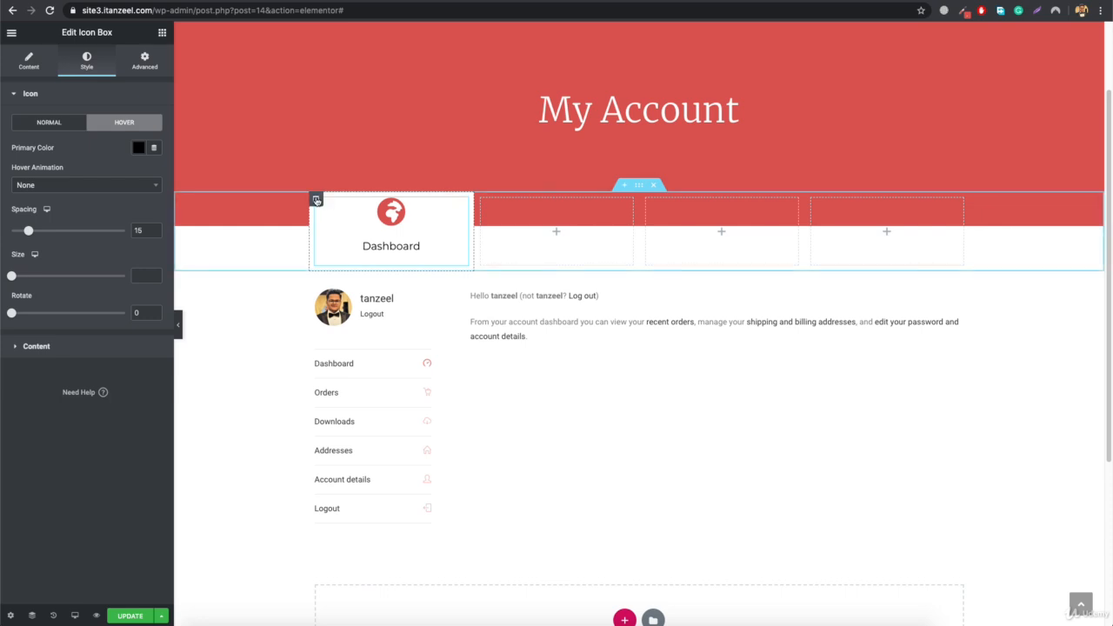
- Add a box shadow to the first column with the color rgba(0, 0, 0, 0.2)
{"action": "left_click", "coordinate": [316, 202]}
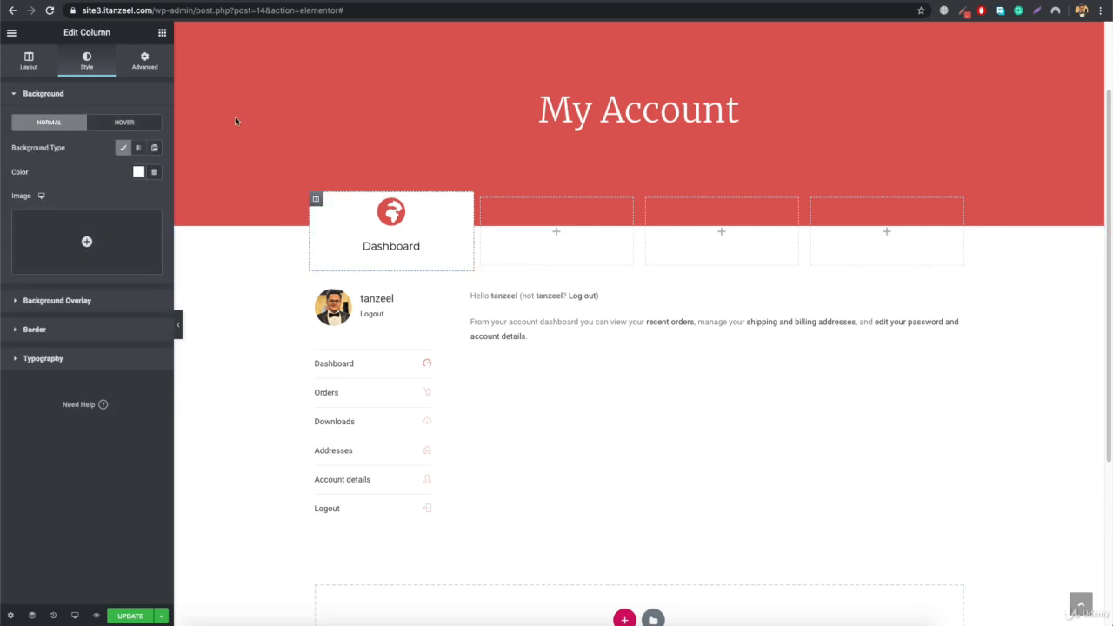
{"action": "left_click", "coordinate": [39, 329]}
{"action": "left_click", "coordinate": [153, 285]}
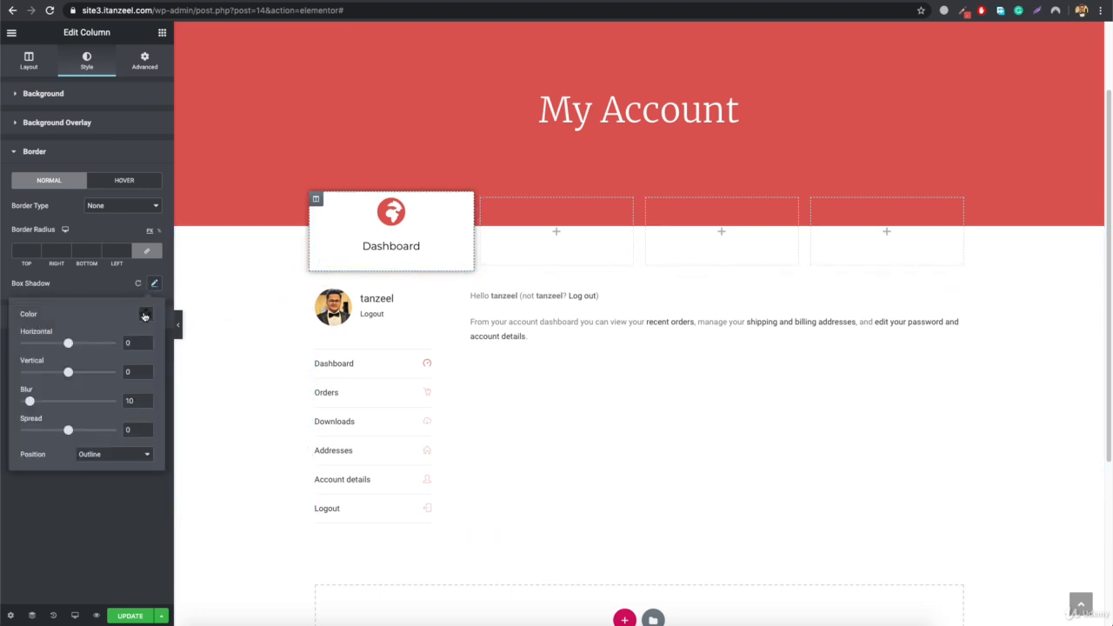
{"action": "left_click", "coordinate": [146, 315]}
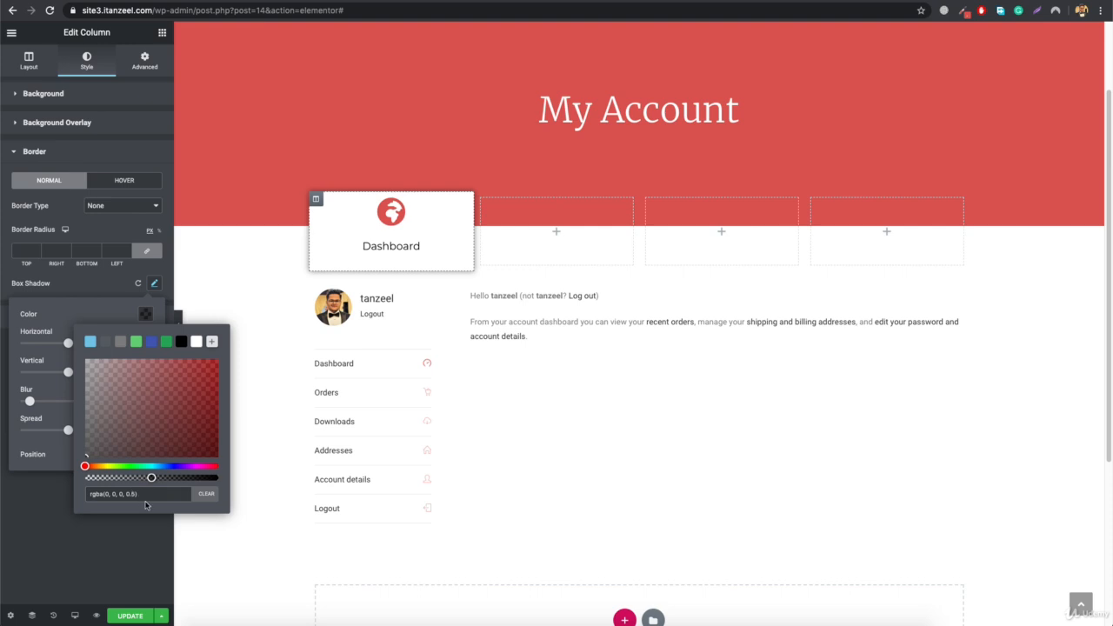
{"action": "type", "text": "2"}
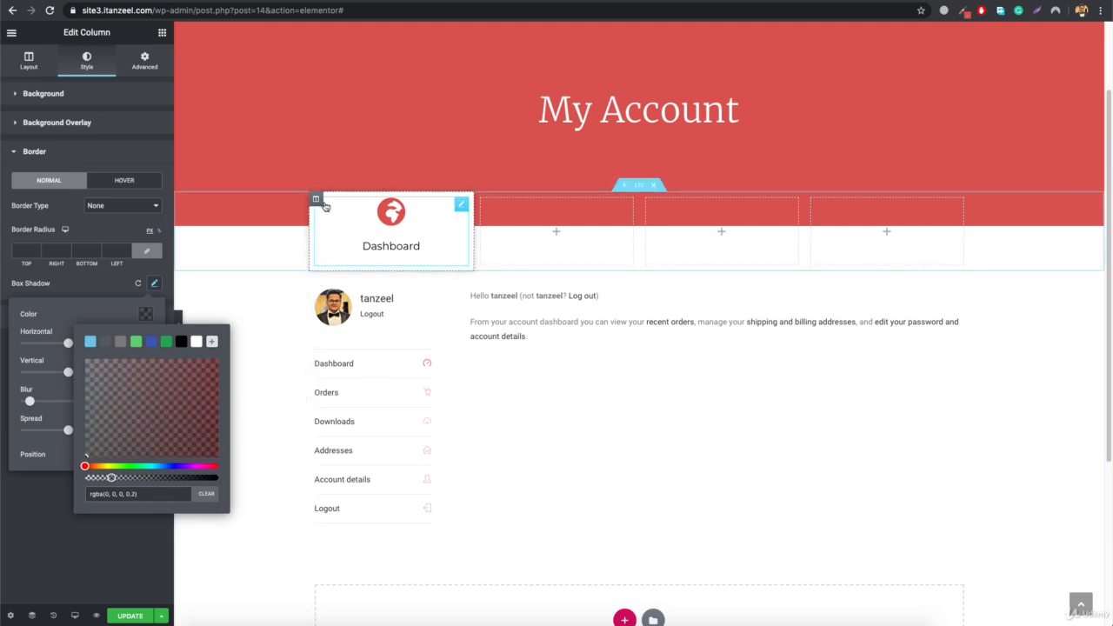
- Unlink the first column's margins and set its right and left margins to 15 px each
{"action": "left_click", "coordinate": [145, 59]}
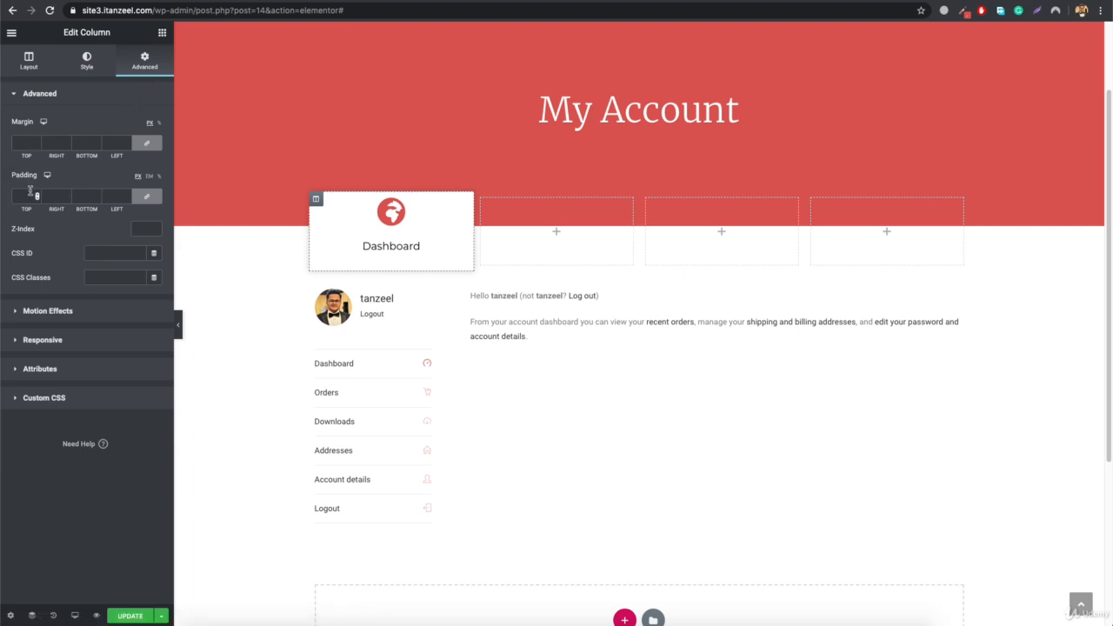
{"action": "left_click", "coordinate": [146, 143]}
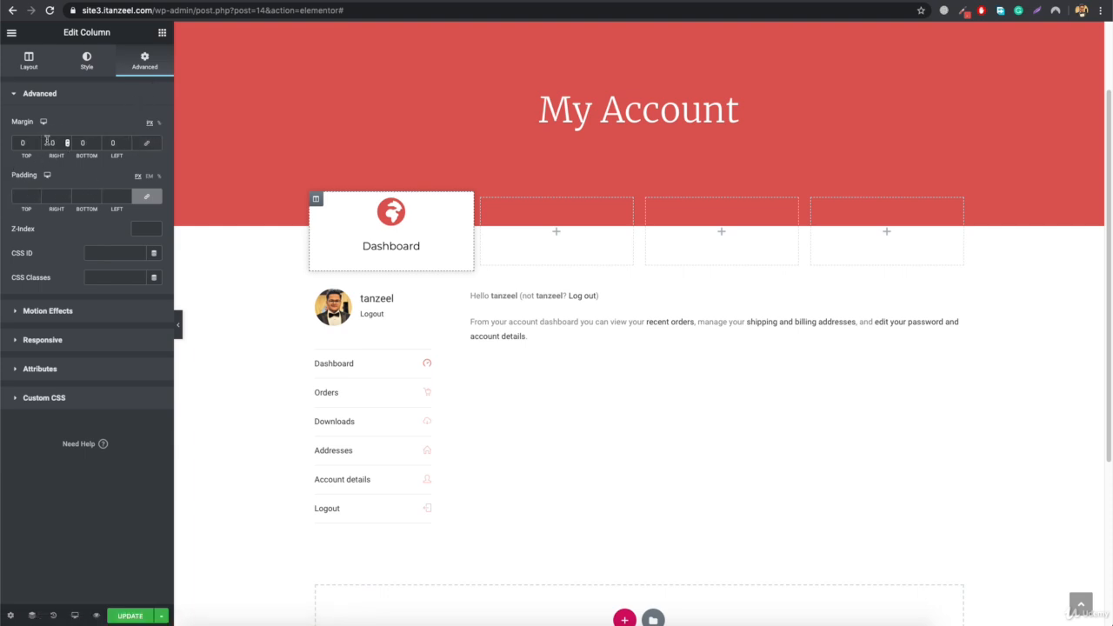
{"action": "type", "text": "1"}
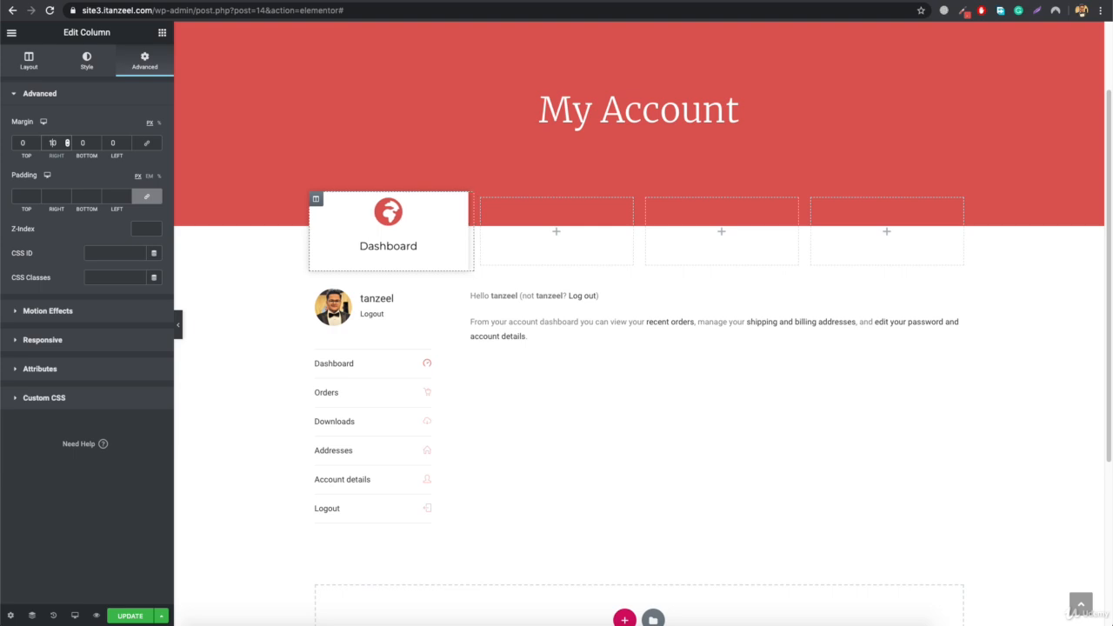
{"action": "type", "text": "5"}
{"action": "key", "text": "BackSpace"}
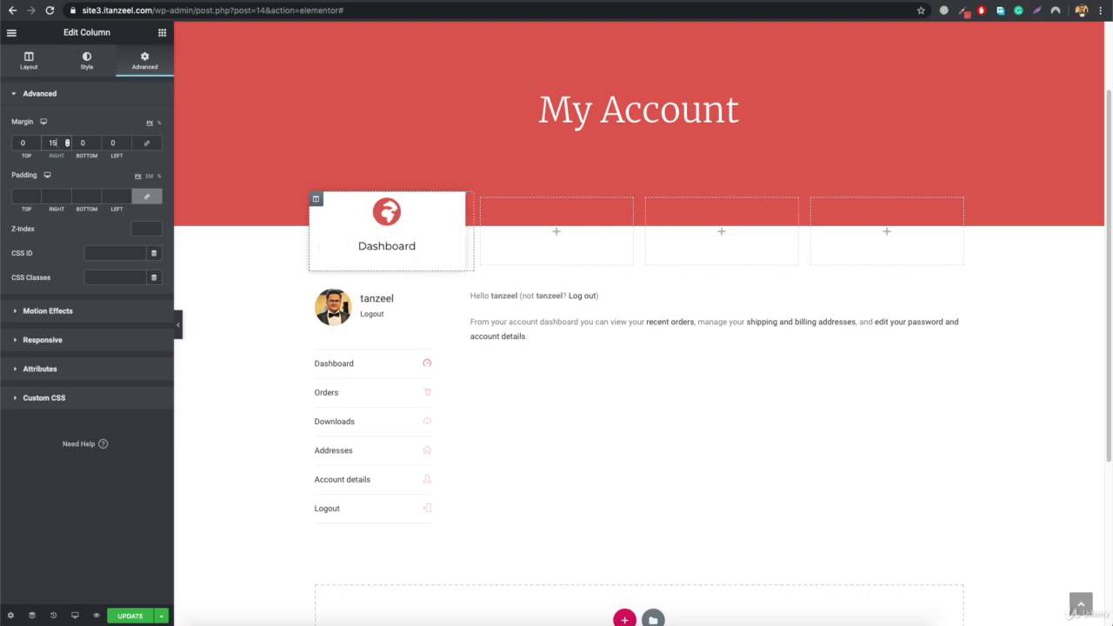
{"action": "left_click", "coordinate": [110, 142]}
{"action": "type", "text": "15"}
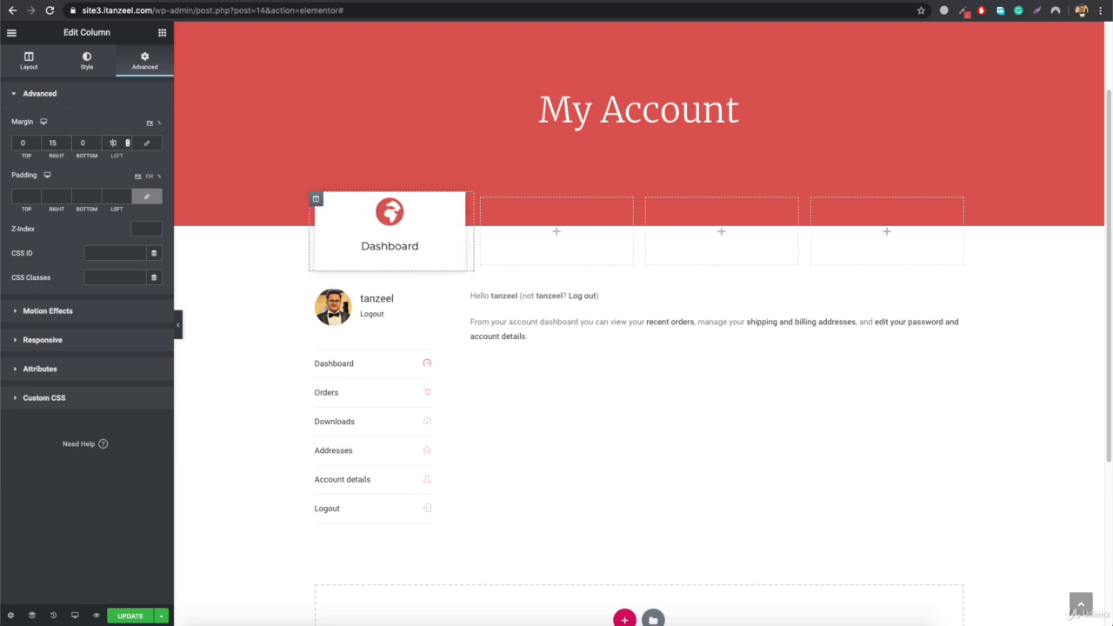
{"action": "key", "text": "BackSpace"}
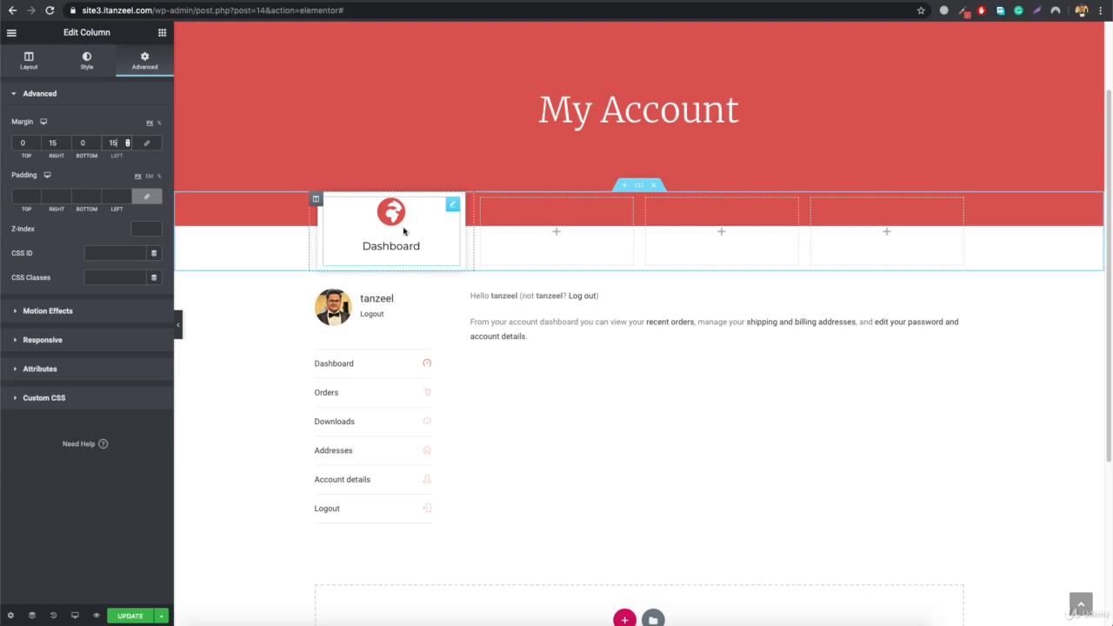
- Duplicate the styled Dashboard column four times to make five icon box columns
{"action": "right_click", "coordinate": [316, 198]}
{"action": "left_click", "coordinate": [345, 224]}
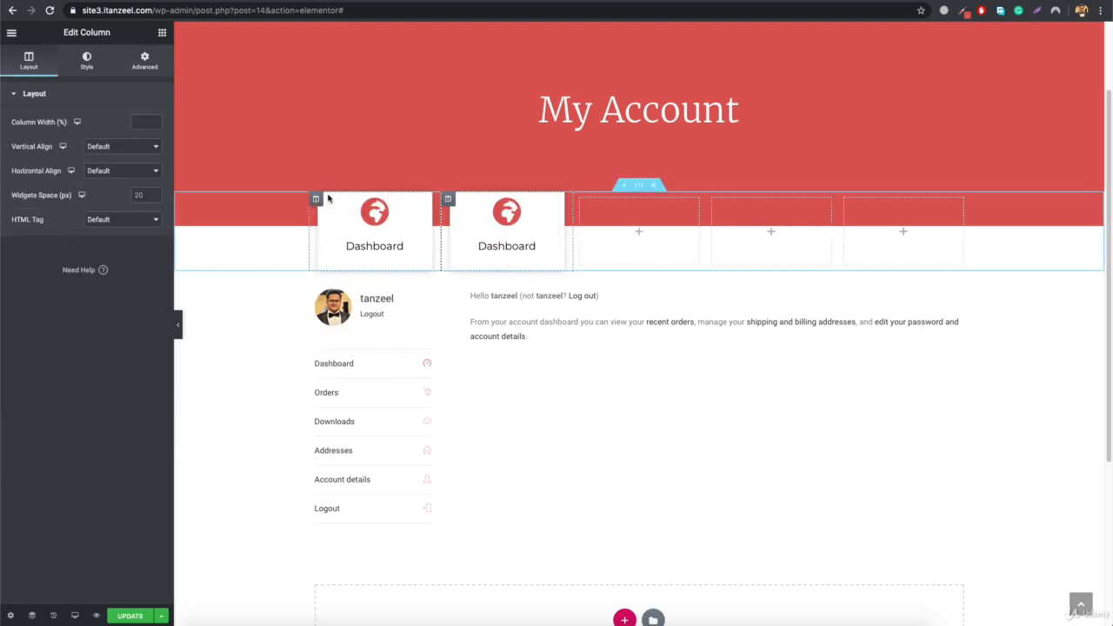
{"action": "right_click", "coordinate": [317, 201]}
{"action": "left_click", "coordinate": [346, 224]}
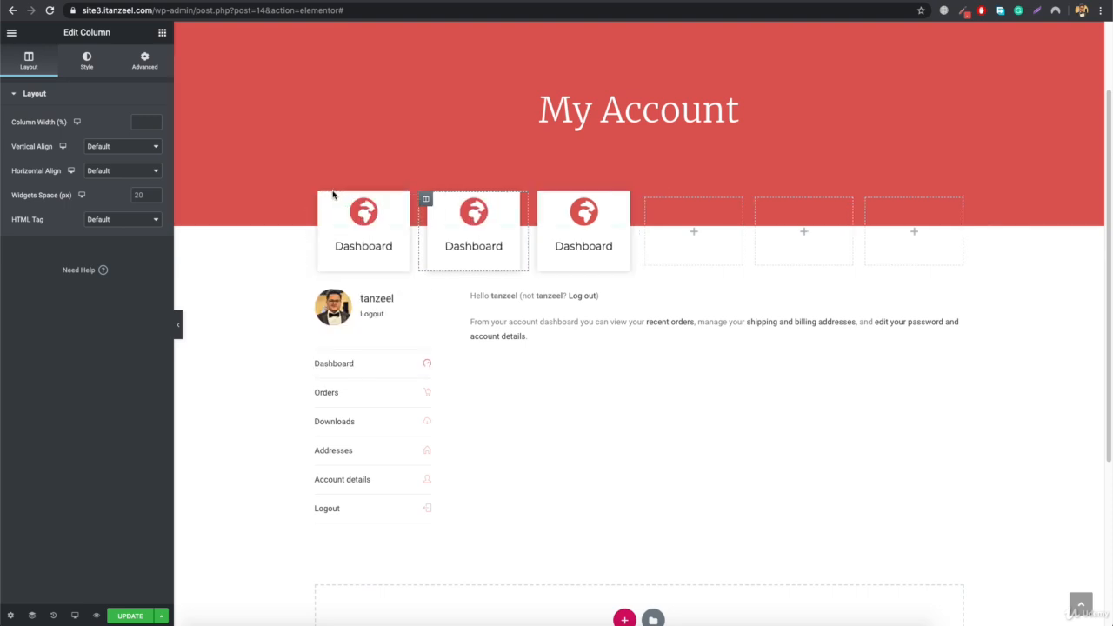
{"action": "right_click", "coordinate": [316, 200]}
{"action": "key", "text": "super+d"}
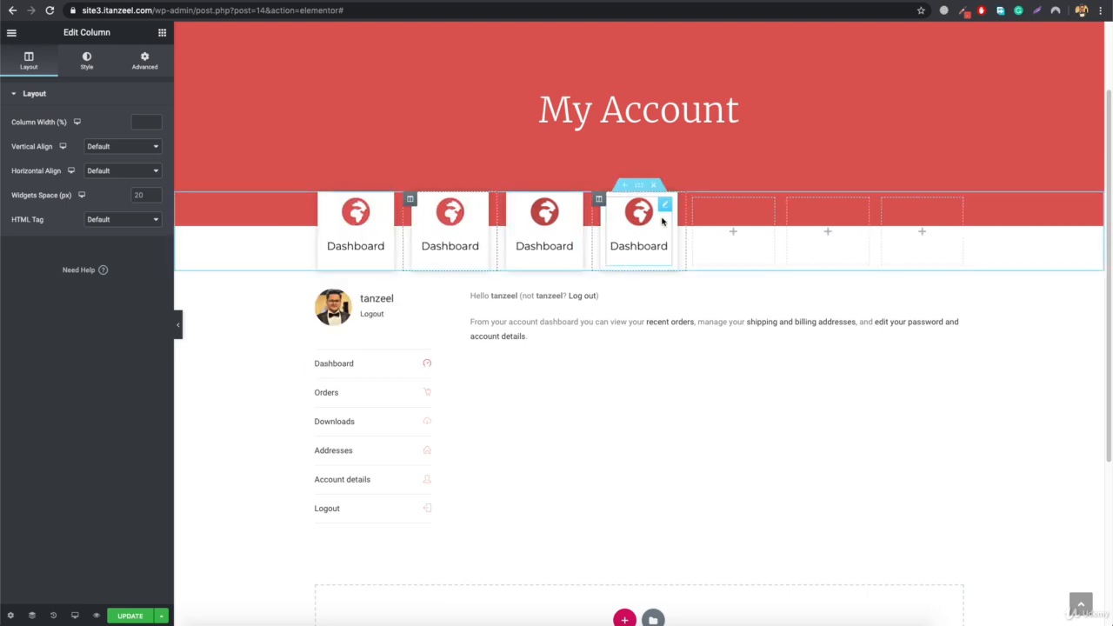
{"action": "right_click", "coordinate": [316, 200]}
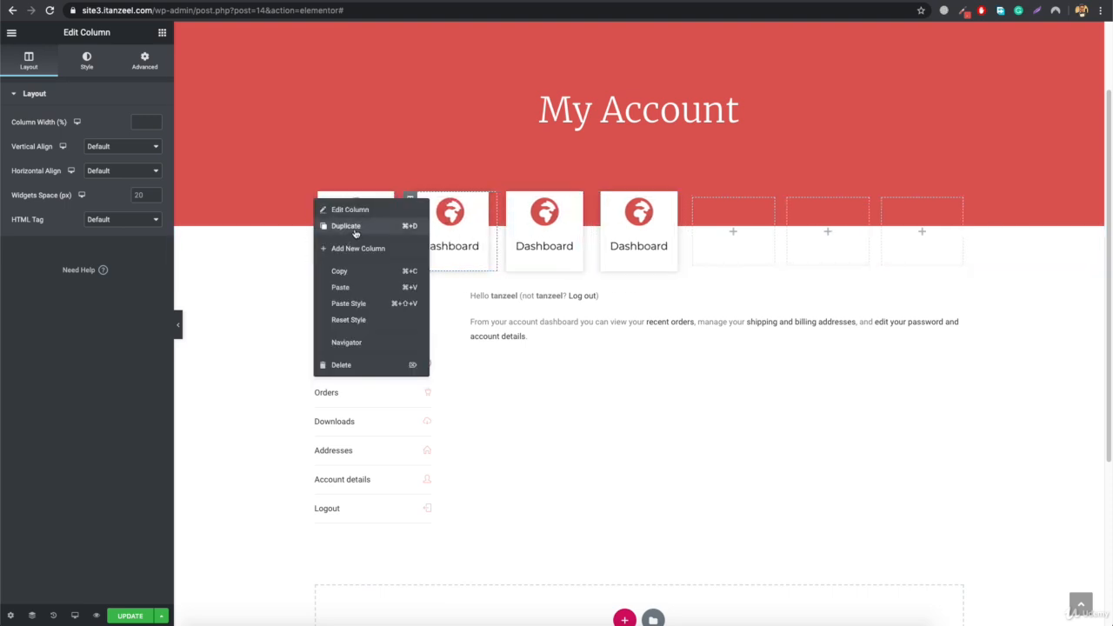
{"action": "left_click", "coordinate": [345, 228]}
- Delete the three empty columns at the end of the icon box row
{"action": "right_click", "coordinate": [729, 201]}
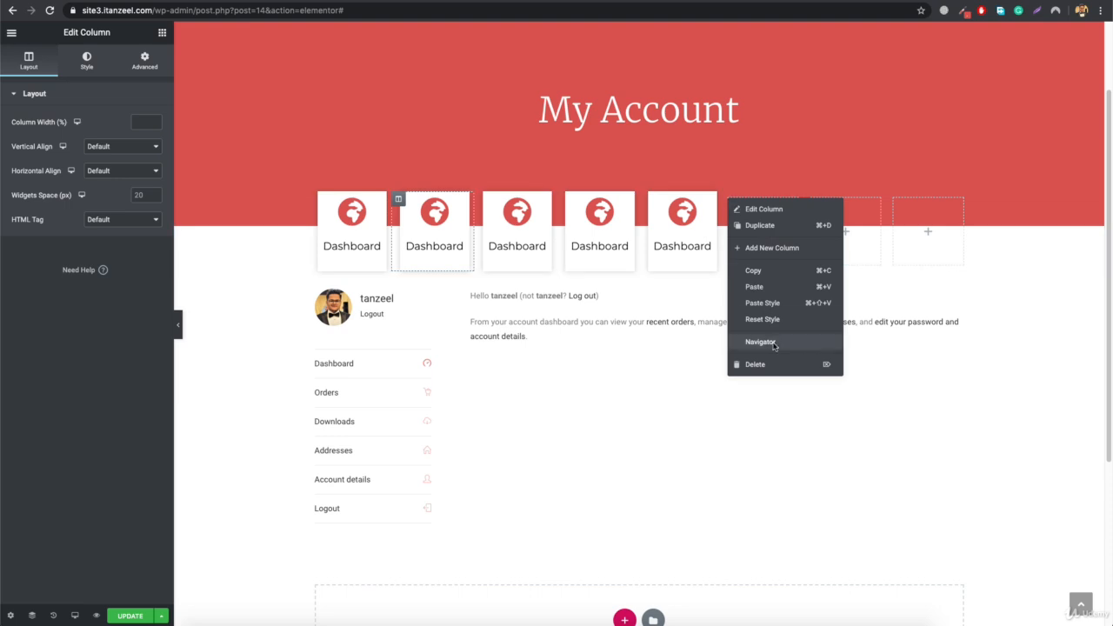
{"action": "left_click", "coordinate": [753, 365]}
{"action": "right_click", "coordinate": [789, 202]}
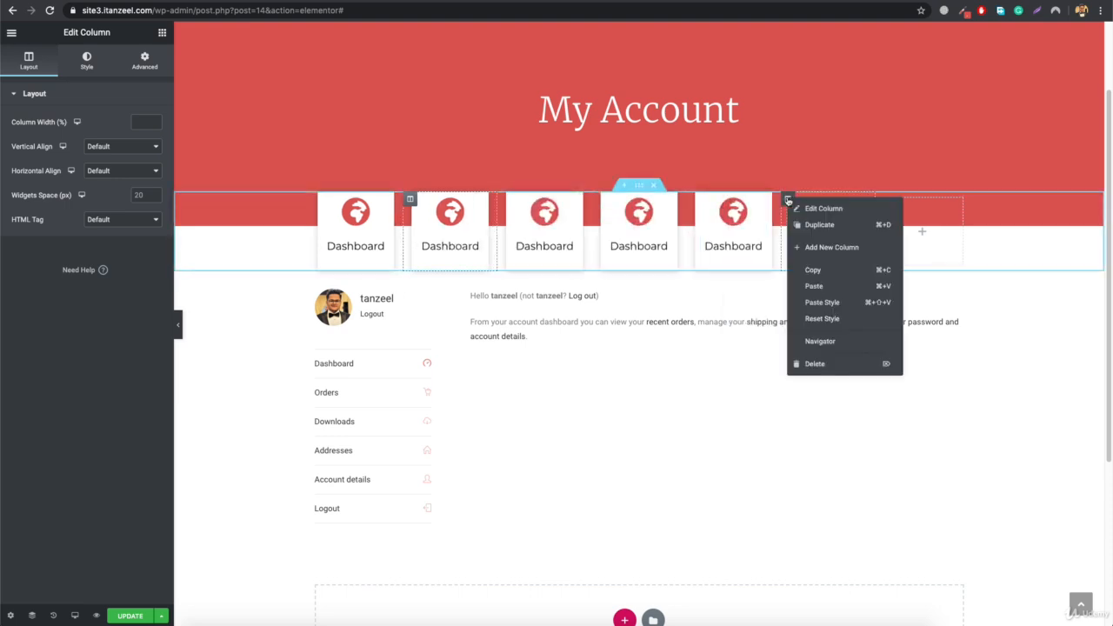
{"action": "left_click", "coordinate": [817, 364]}
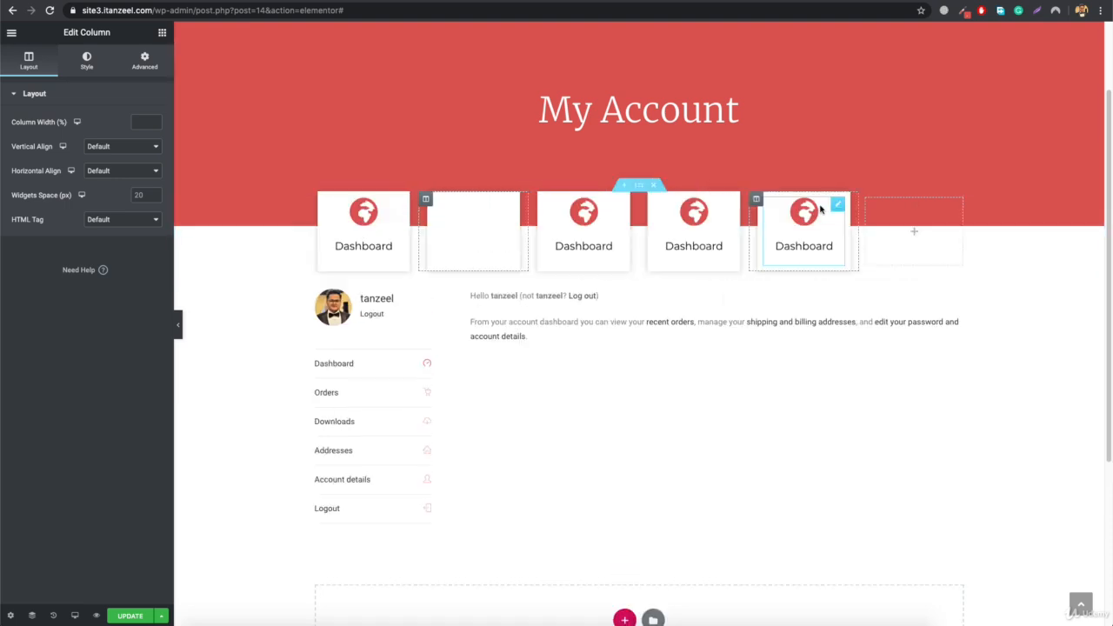
{"action": "right_click", "coordinate": [868, 201]}
{"action": "left_click", "coordinate": [920, 363]}
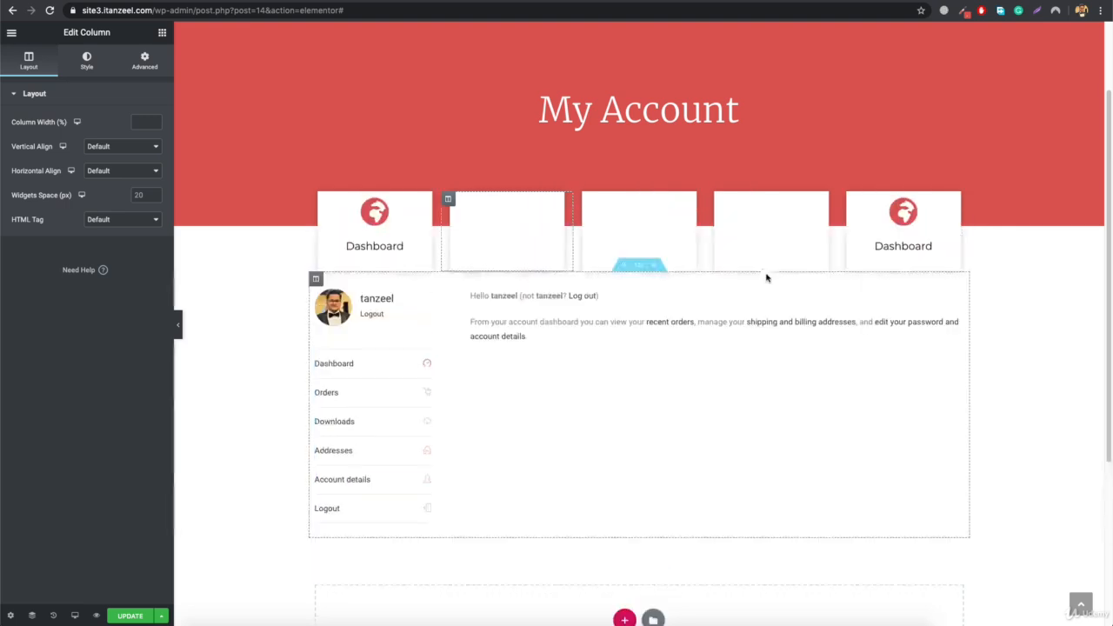
- Preview the page with the editor panel hidden, then restore the panel and open the first Dashboard column's settings
{"action": "left_click", "coordinate": [178, 324]}
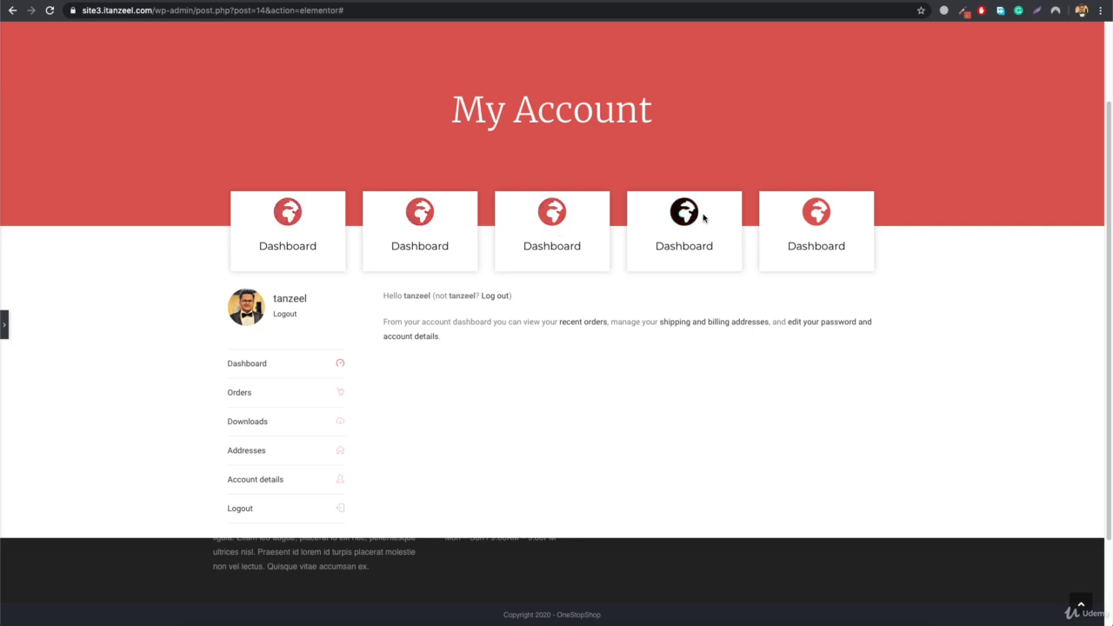
{"action": "left_click", "coordinate": [6, 326]}
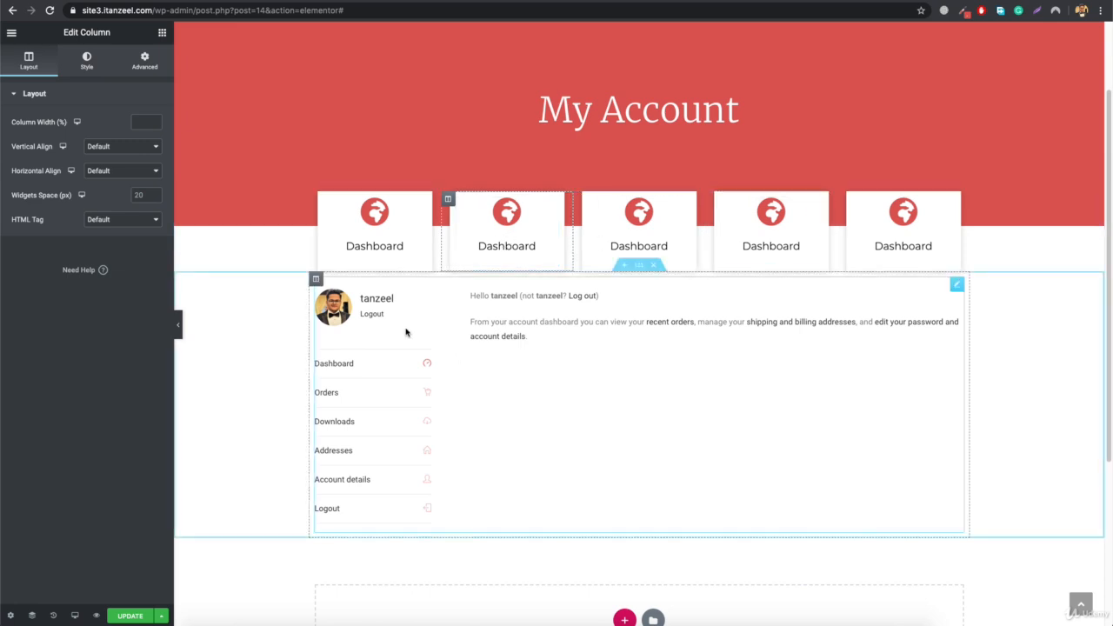
{"action": "left_click", "coordinate": [399, 238]}
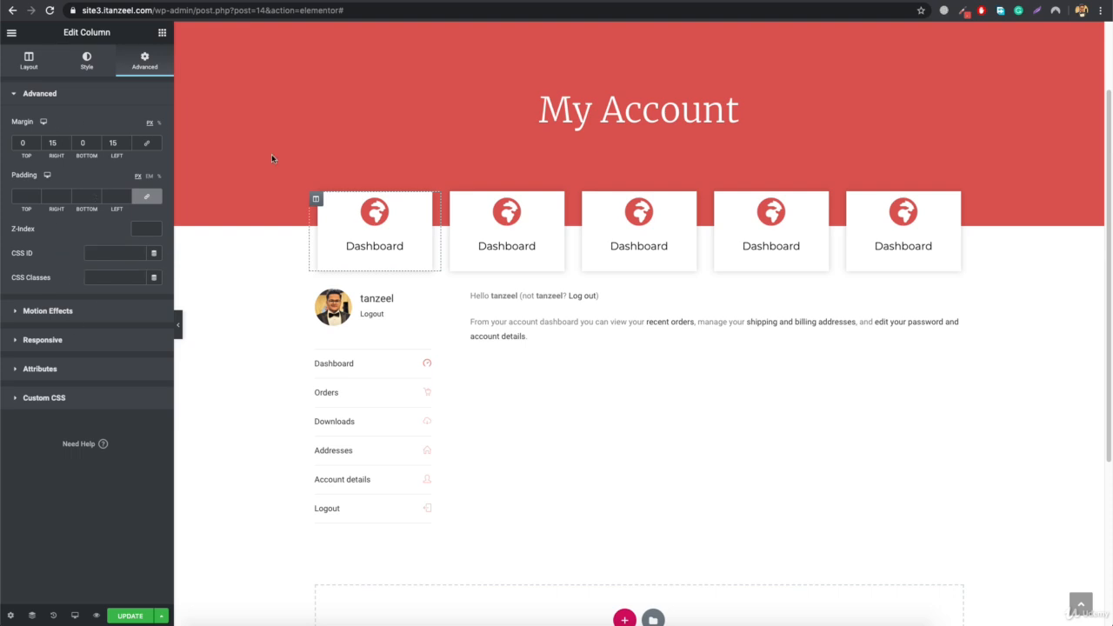
- Set the first Dashboard column's border radius to 15 px on all corners and preview the page without the editor panel
{"action": "left_click", "coordinate": [86, 61]}
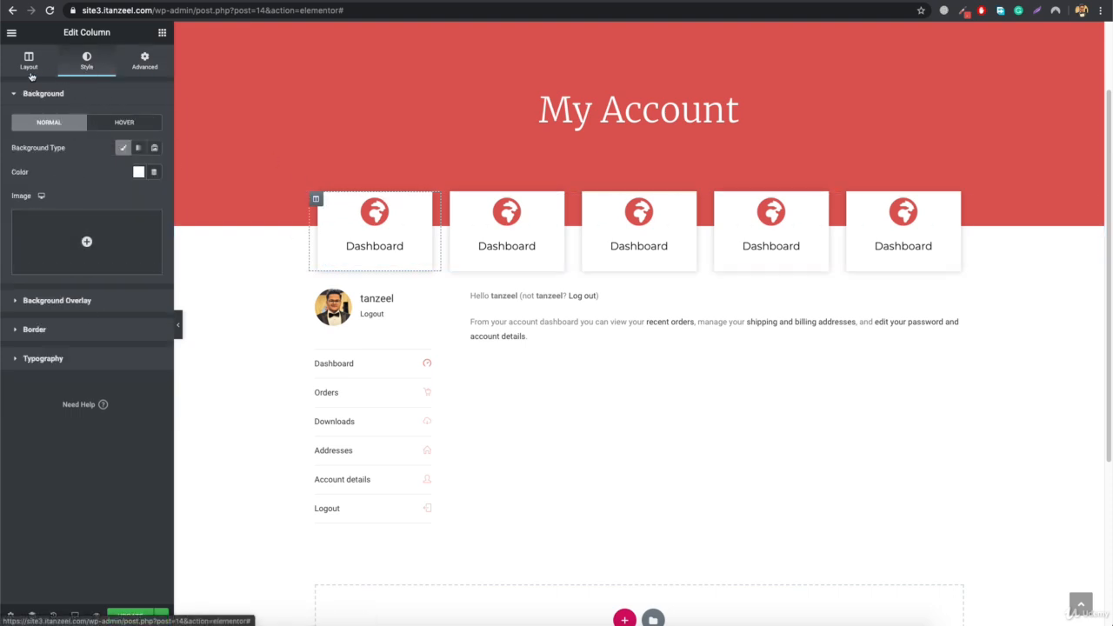
{"action": "left_click", "coordinate": [47, 328]}
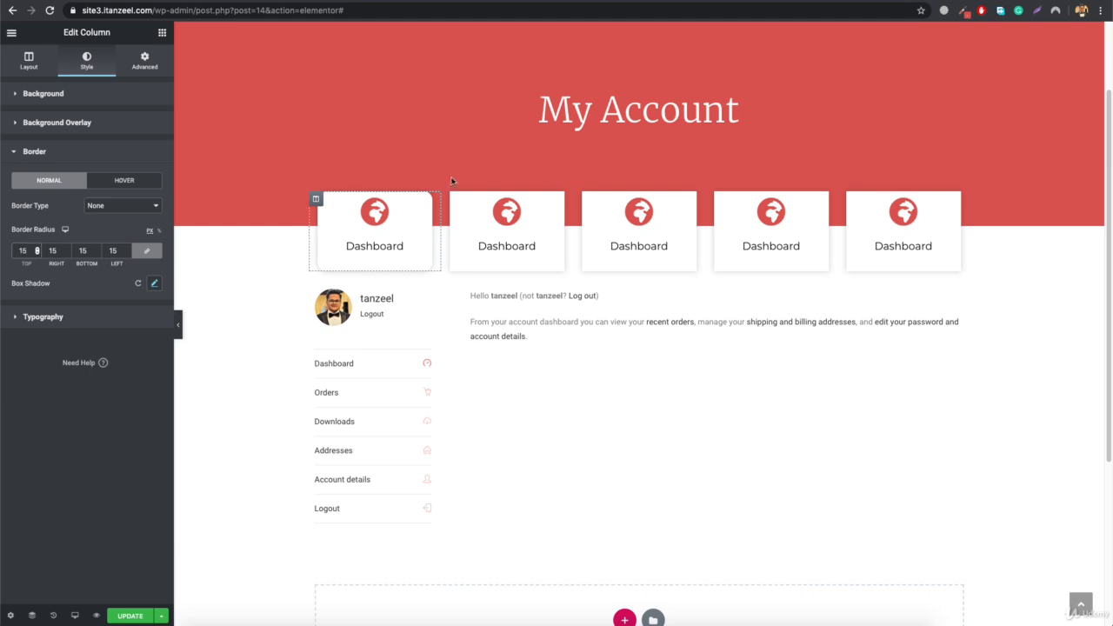
{"action": "left_click", "coordinate": [178, 324]}
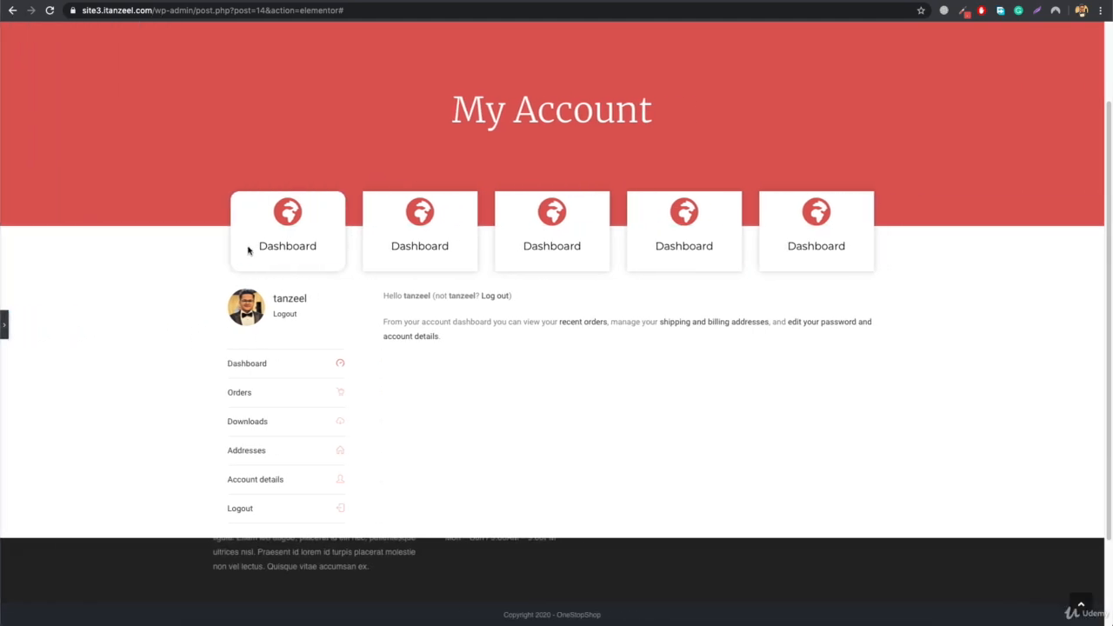
{"action": "left_click", "coordinate": [4, 324]}
- Copy the rounded first column and paste its style onto the other icon box columns
{"action": "right_click", "coordinate": [318, 199]}
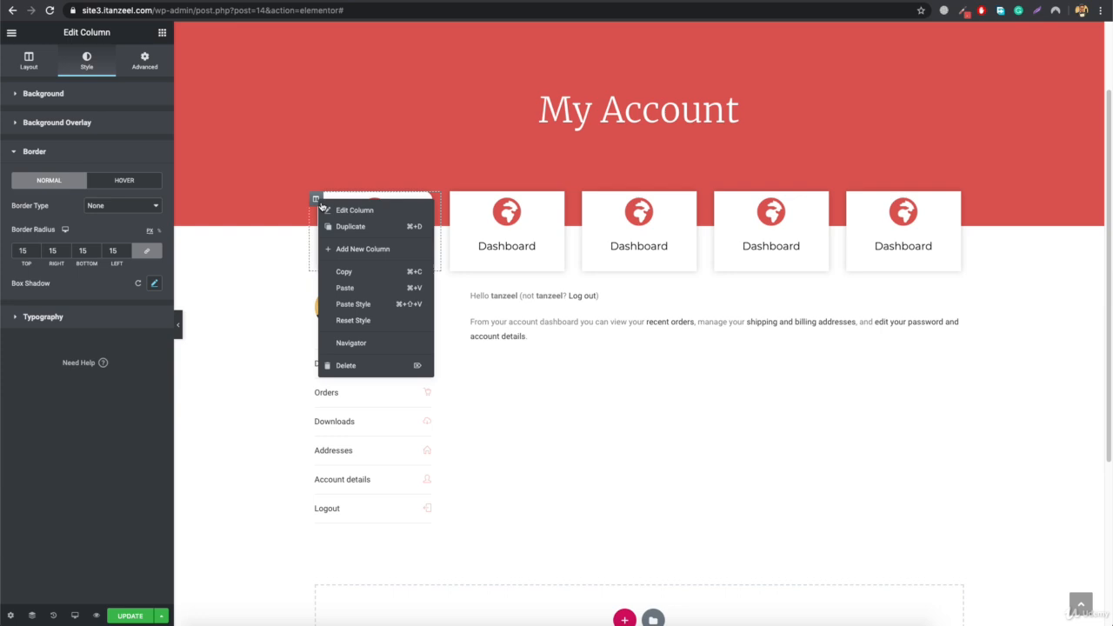
{"action": "left_click", "coordinate": [348, 287]}
{"action": "right_click", "coordinate": [451, 200]}
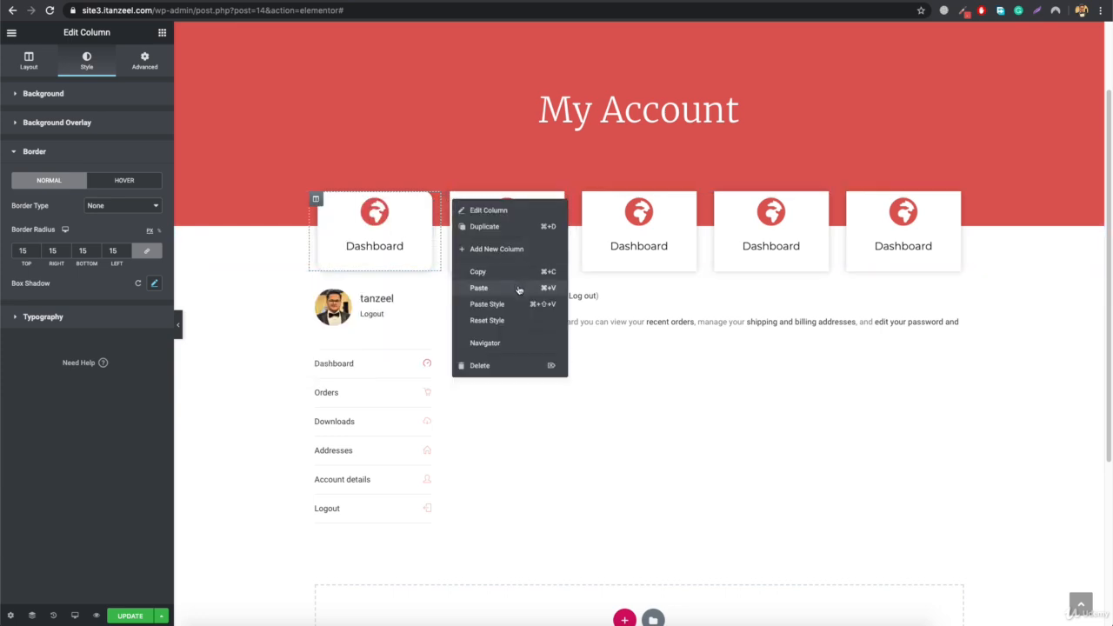
{"action": "left_click", "coordinate": [519, 304]}
{"action": "right_click", "coordinate": [583, 198]}
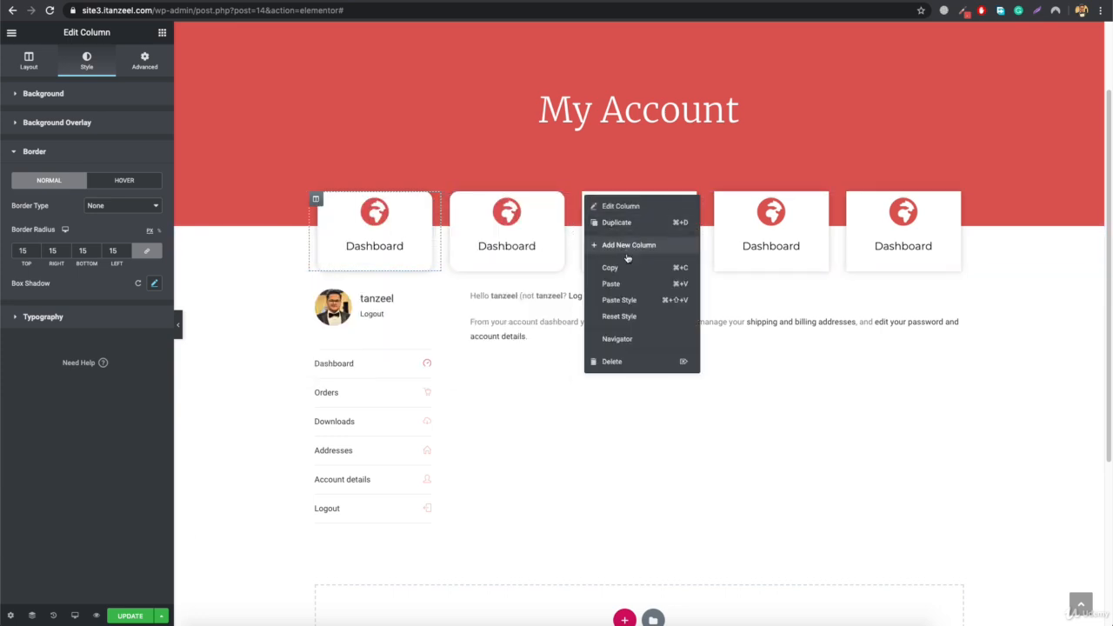
{"action": "left_click", "coordinate": [619, 299]}
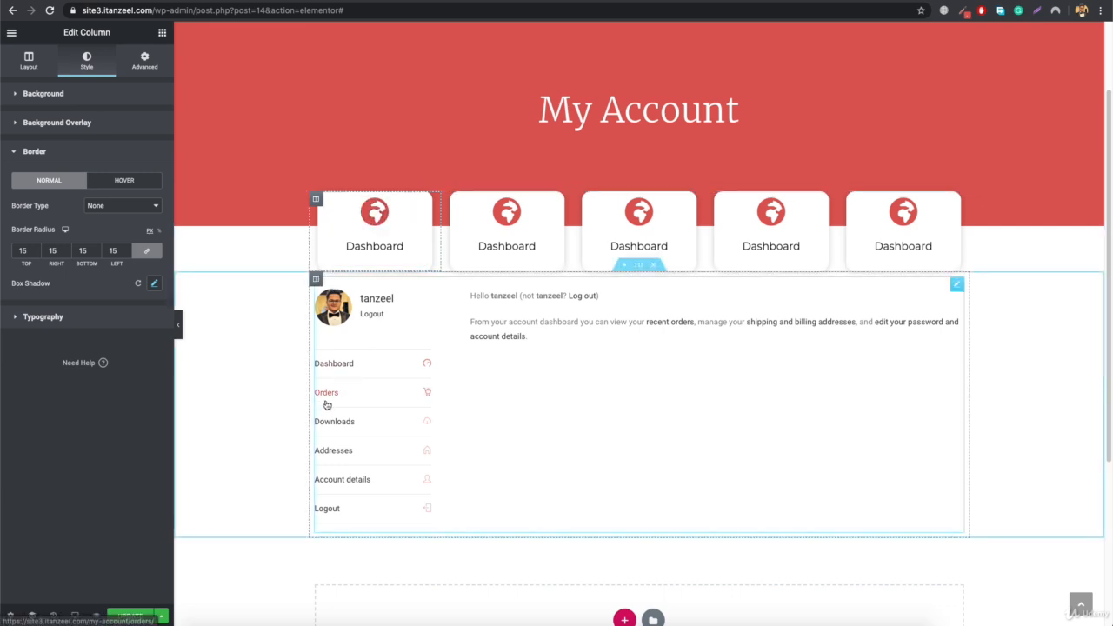
- Give the second icon box the shopping cart icon and retitle it "Recent Orders"
{"action": "left_click", "coordinate": [509, 222]}
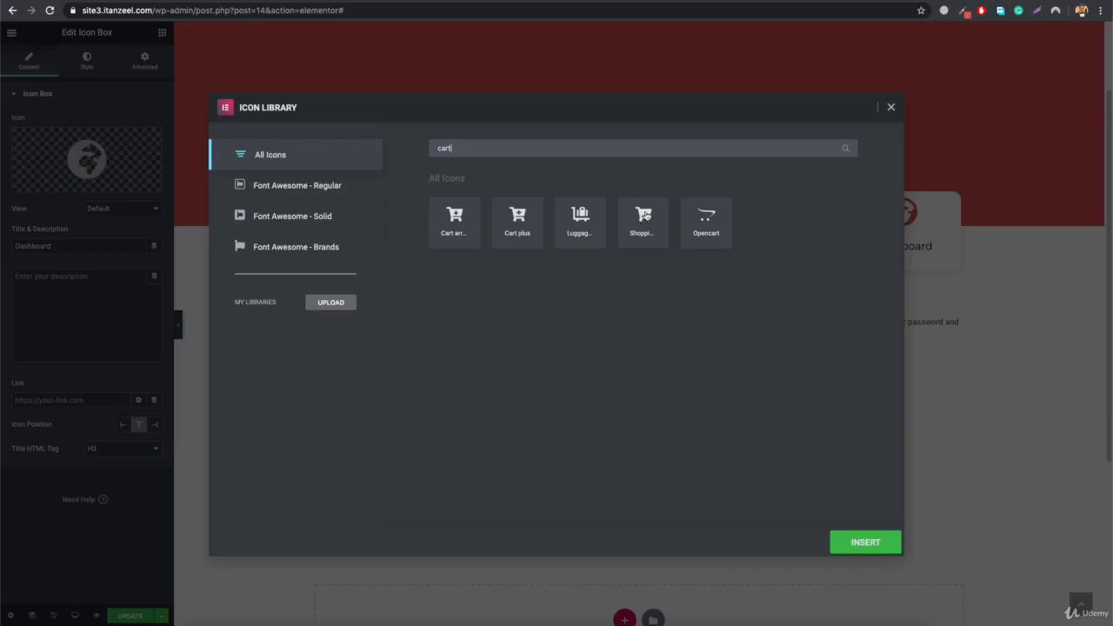
{"action": "left_click", "coordinate": [645, 217]}
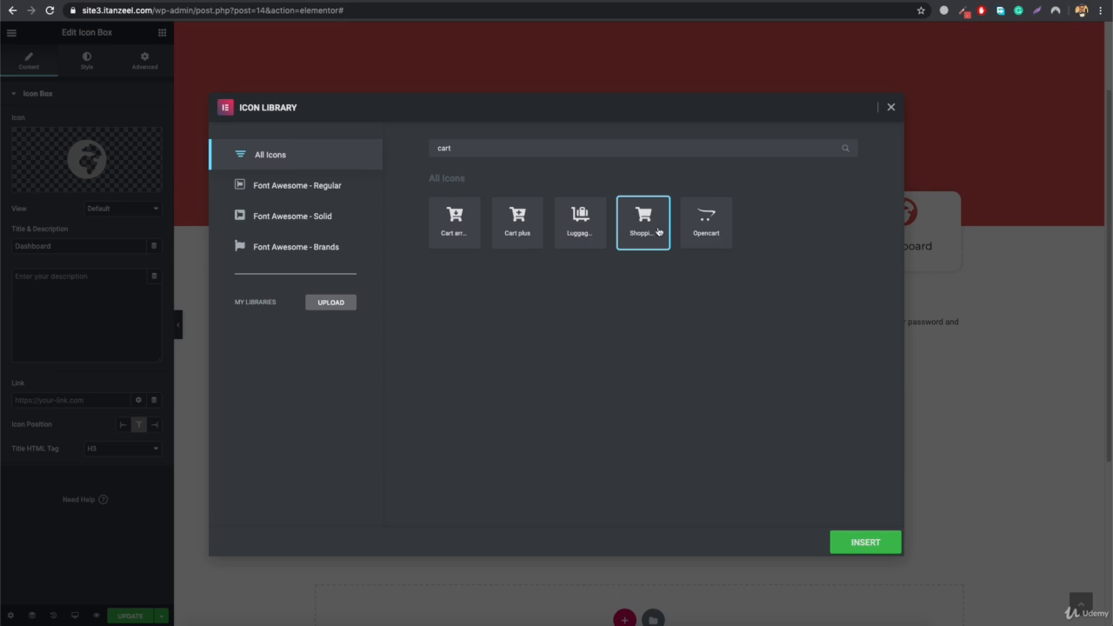
{"action": "left_click", "coordinate": [859, 541]}
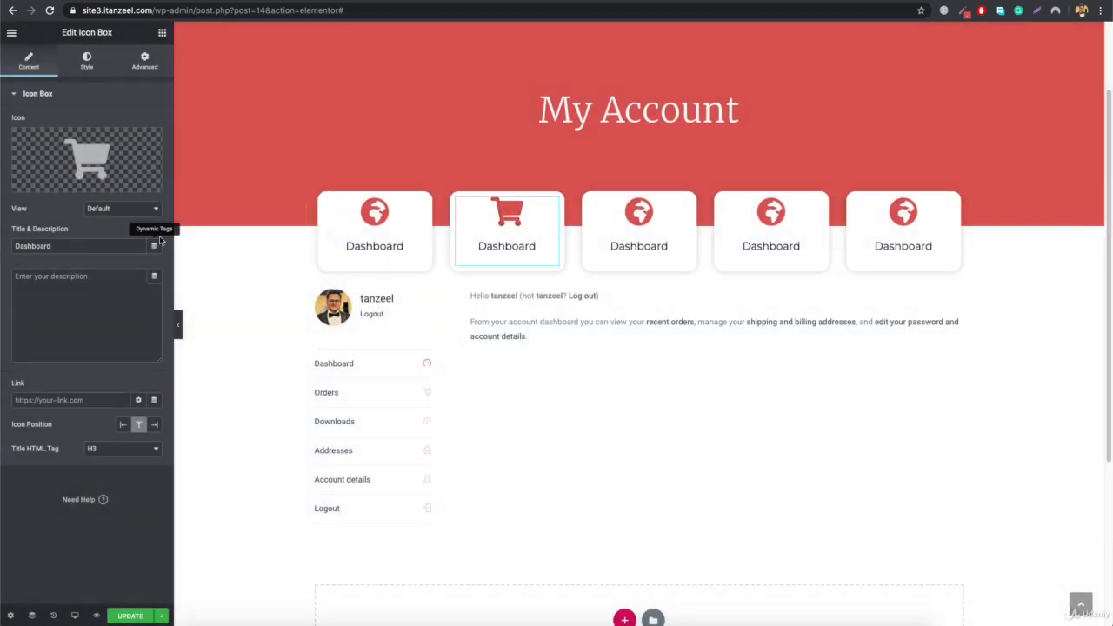
{"action": "double_click", "coordinate": [97, 240]}
{"action": "type", "text": "Re"}
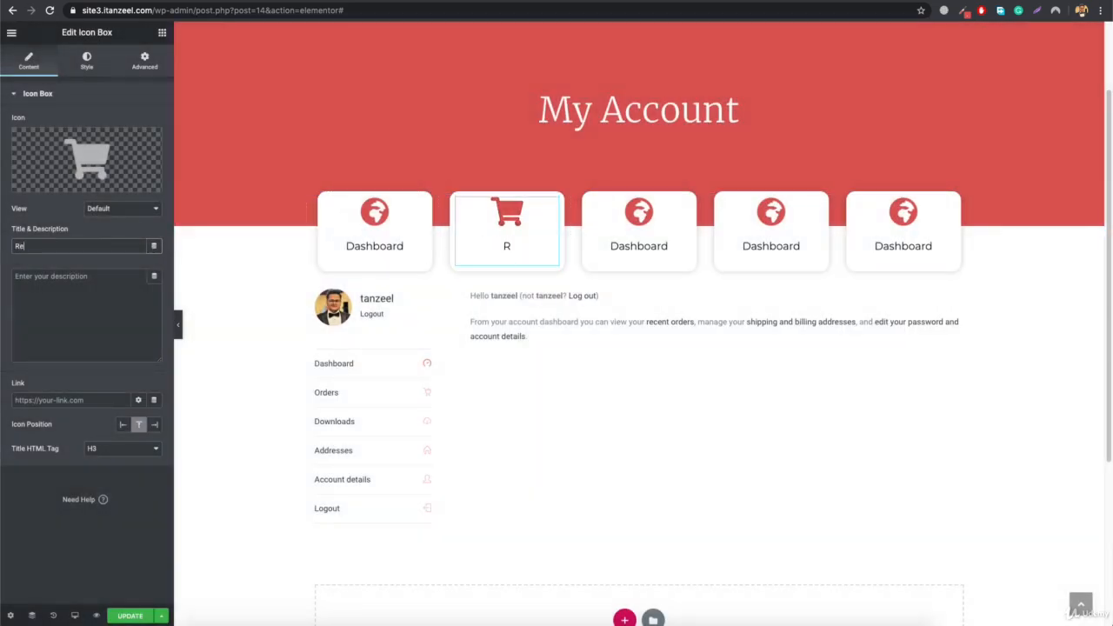
{"action": "type", "text": "cent Orders"}
- Give the remaining three icon boxes address book, user and circled down-arrow icons, titled "Address", "Account Info" and "Logout"
{"action": "left_click", "coordinate": [638, 228]}
{"action": "left_click", "coordinate": [86, 159]}
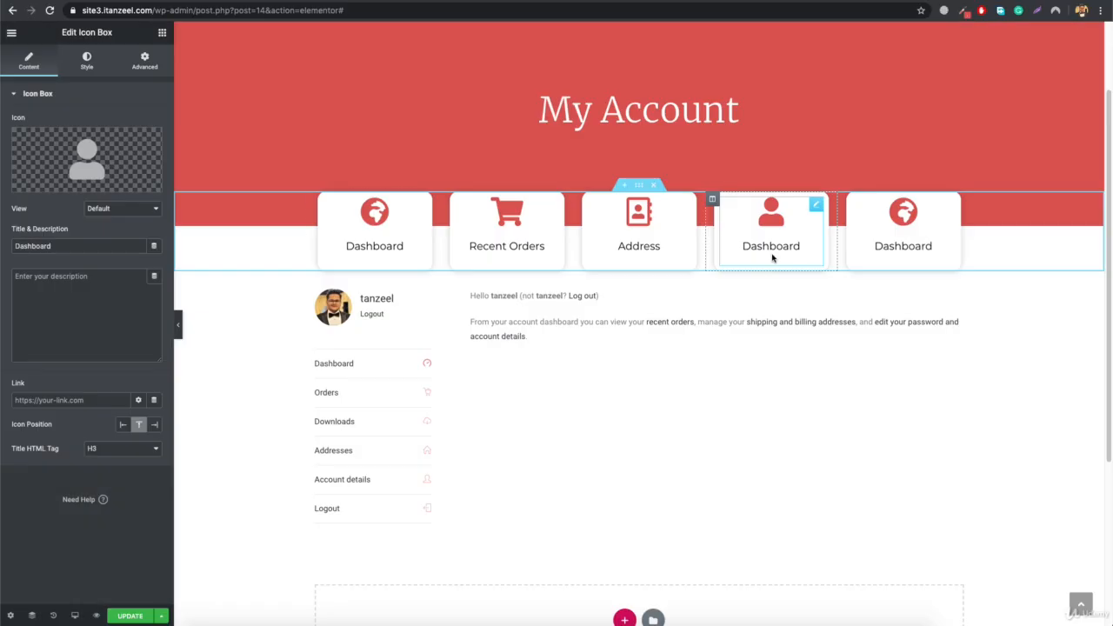
{"action": "type", "text": "Account I"}
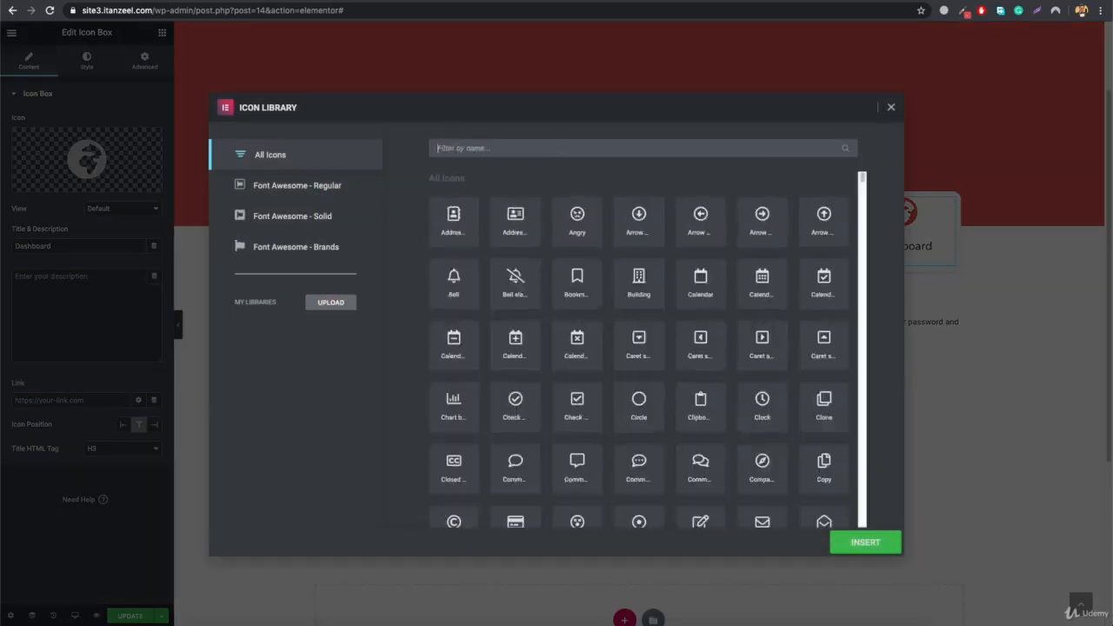
{"action": "type", "text": "arr"}
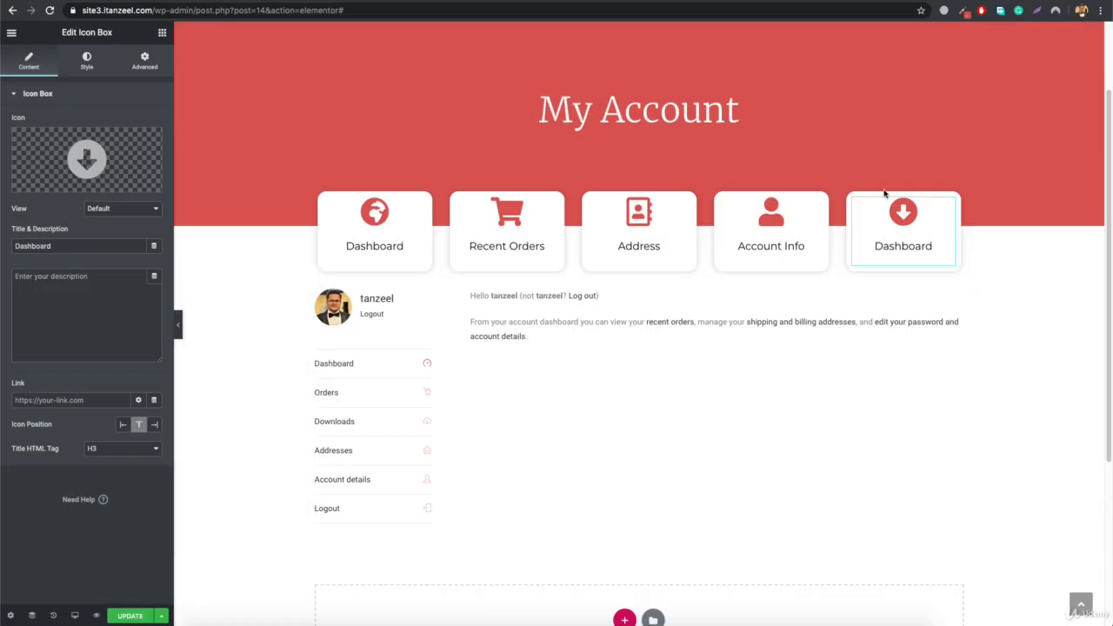
{"action": "type", "text": "Logout"}
- Preview and update the page, and check the published My Account page on the live site3 website
{"action": "left_click", "coordinate": [176, 327]}
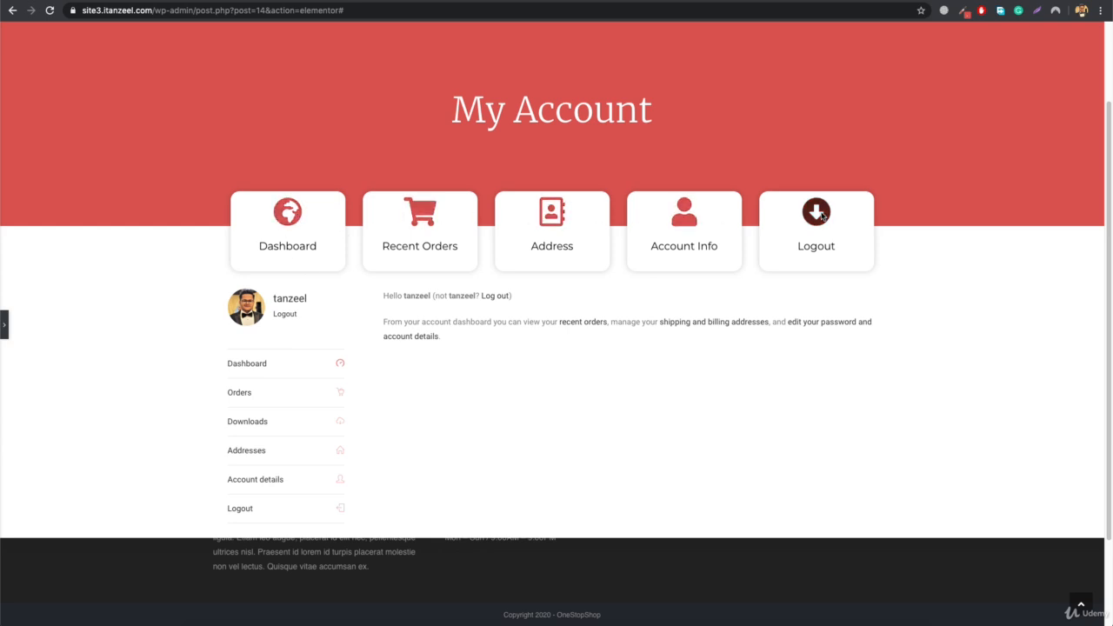
{"action": "left_click", "coordinate": [5, 327]}
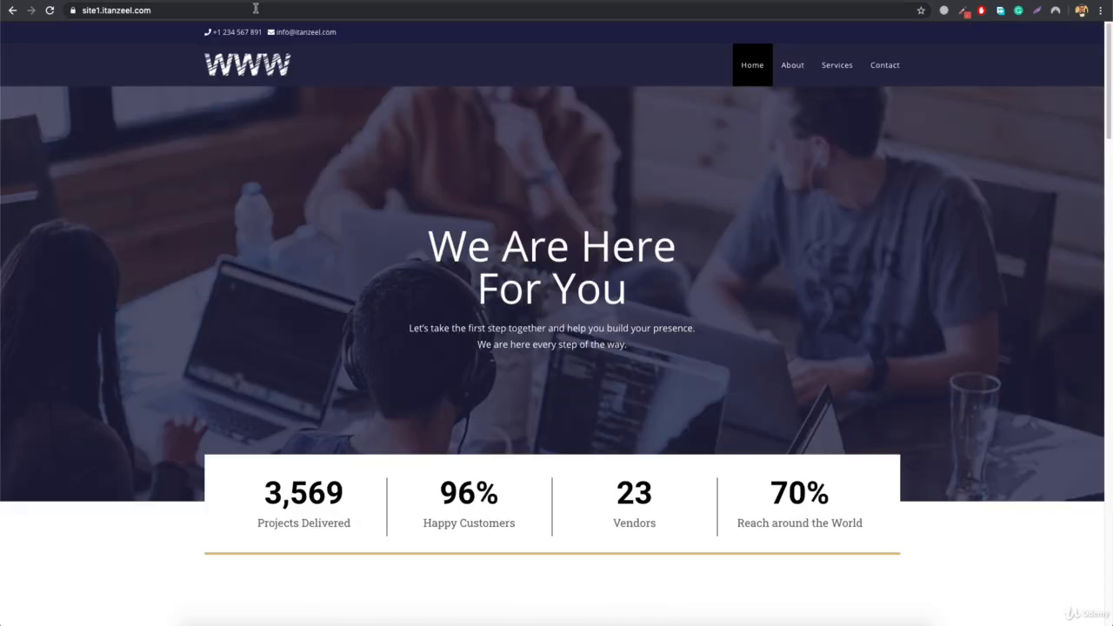
{"action": "left_click", "coordinate": [59, 17]}
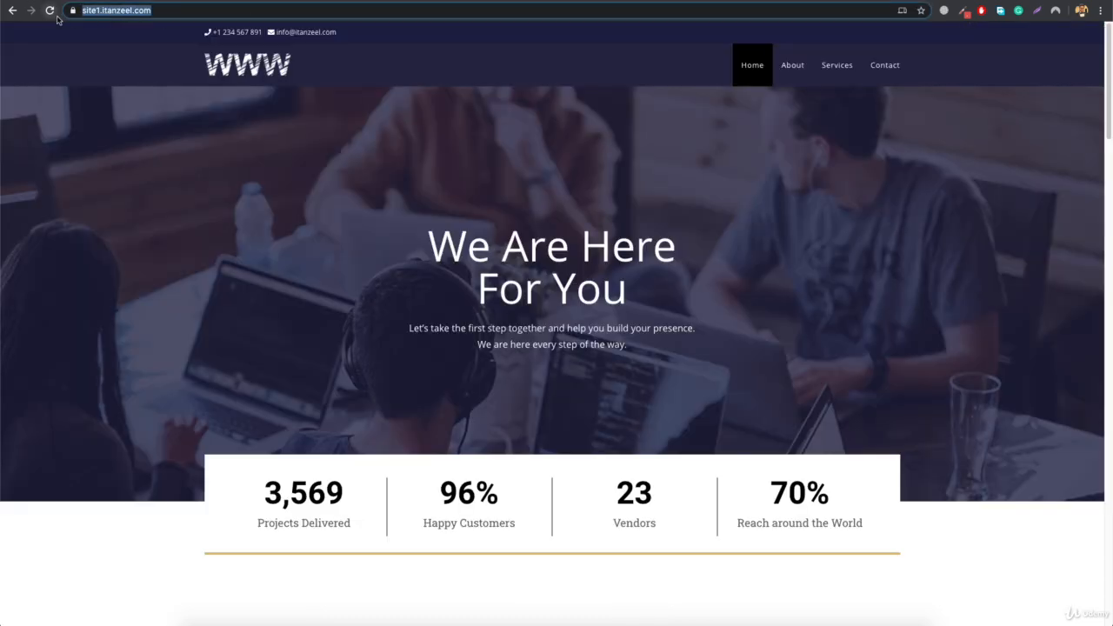
{"action": "type", "text": "site3"}
{"action": "key", "text": "Return"}
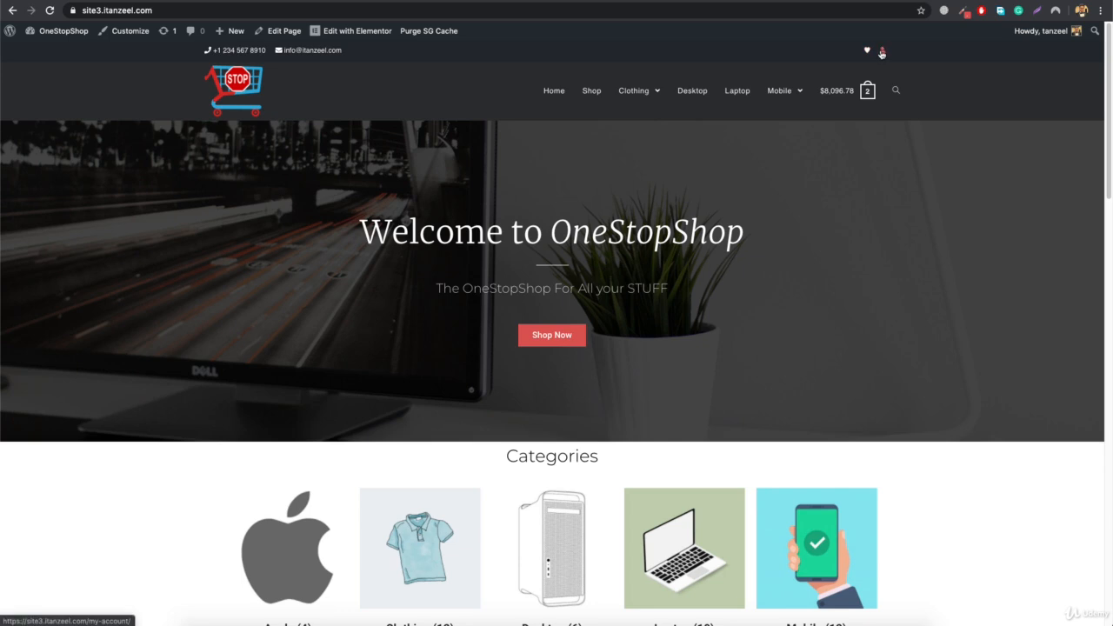
{"action": "left_click", "coordinate": [882, 53]}
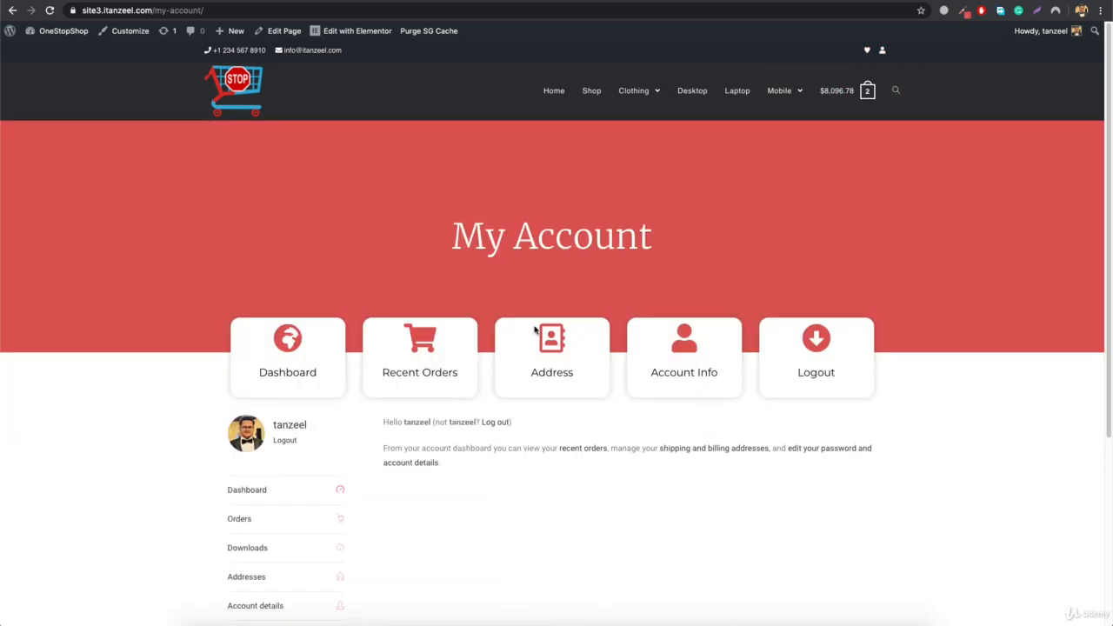
{"action": "scroll", "coordinate": [534, 329], "scroll_direction": "down", "scroll_amount": 3}
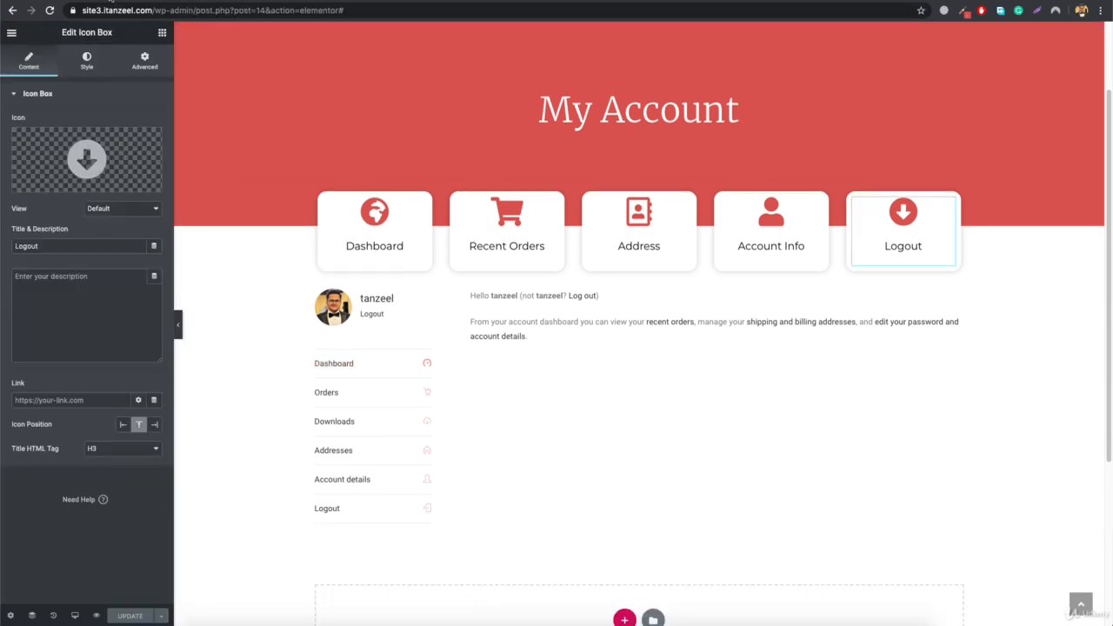
- Link the Dashboard icon box to the live My Account page's URL, ending in /my-account/
{"action": "left_click", "coordinate": [367, 220]}
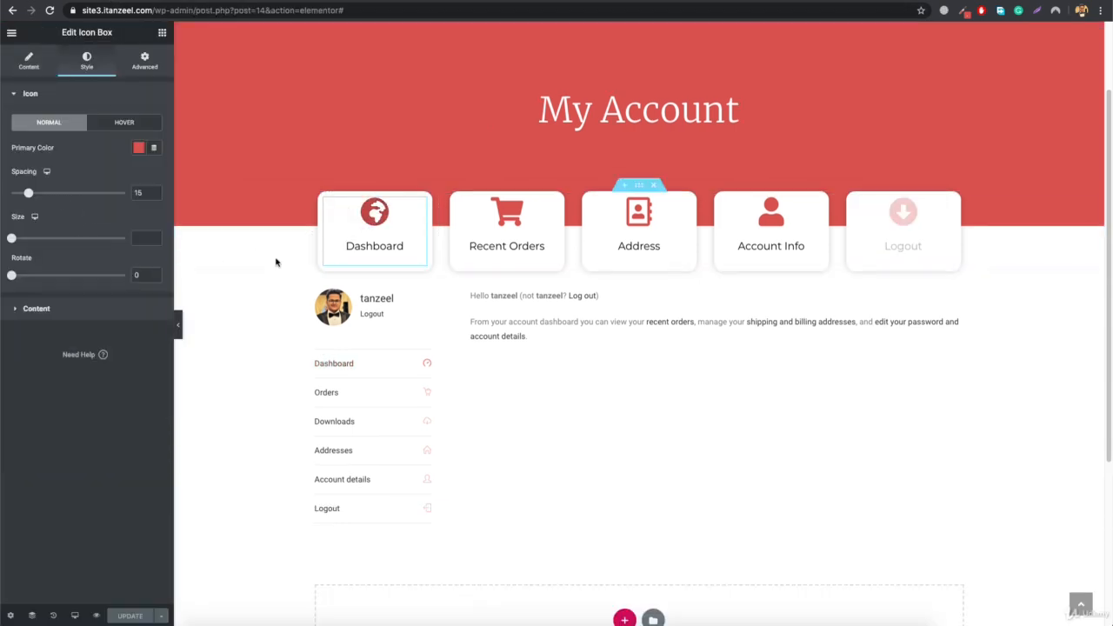
{"action": "left_click", "coordinate": [28, 61]}
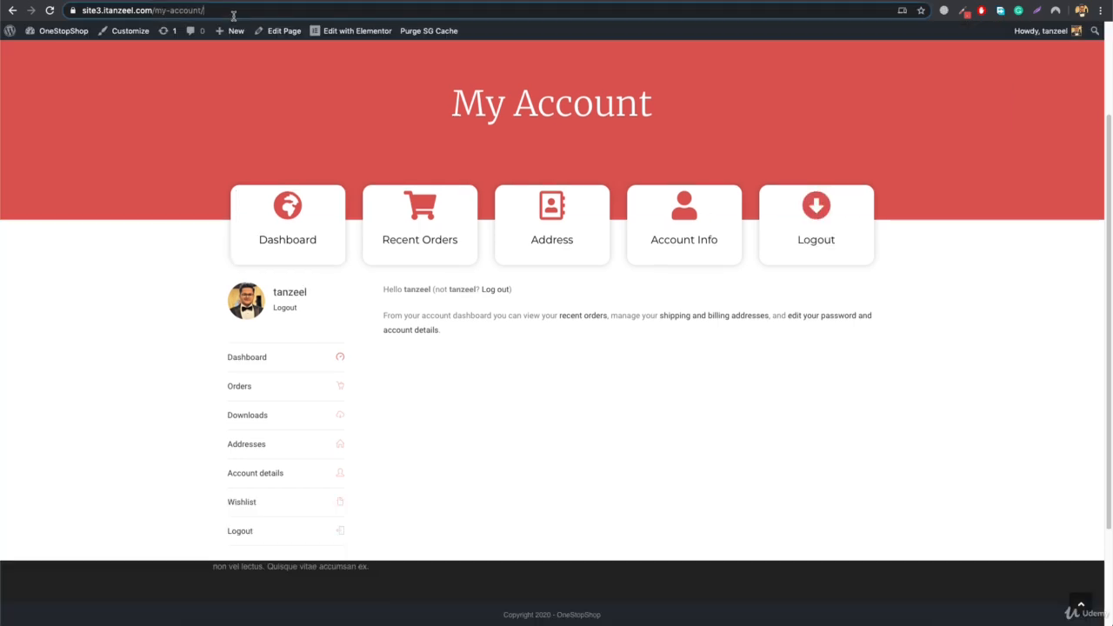
{"action": "left_click", "coordinate": [233, 14]}
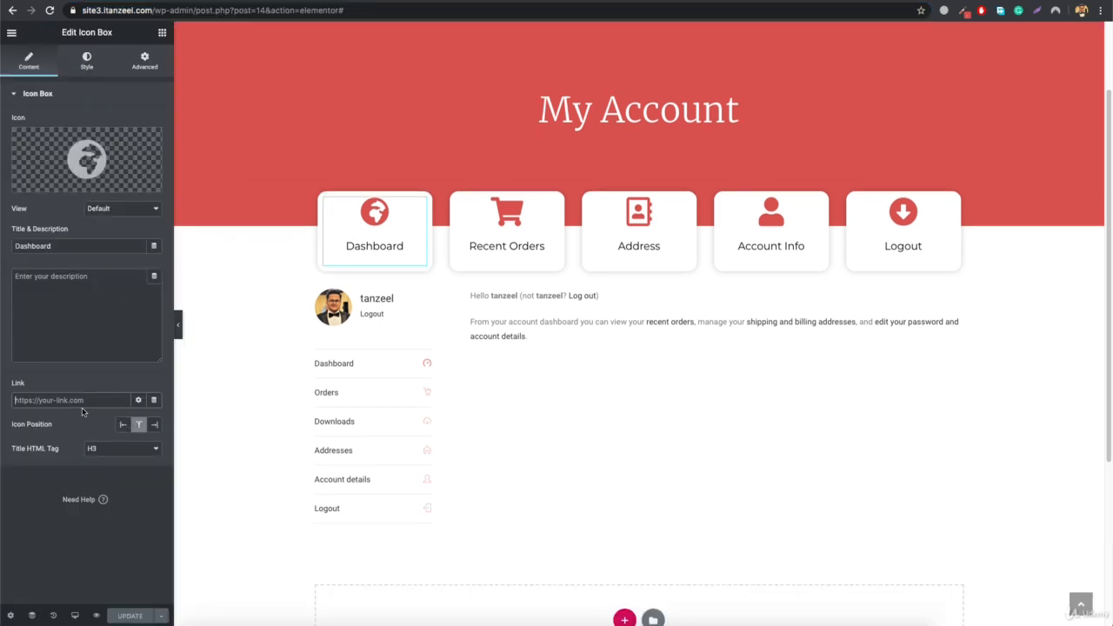
{"action": "type", "text": "https://site3.itanzeel.com/my-account/"}
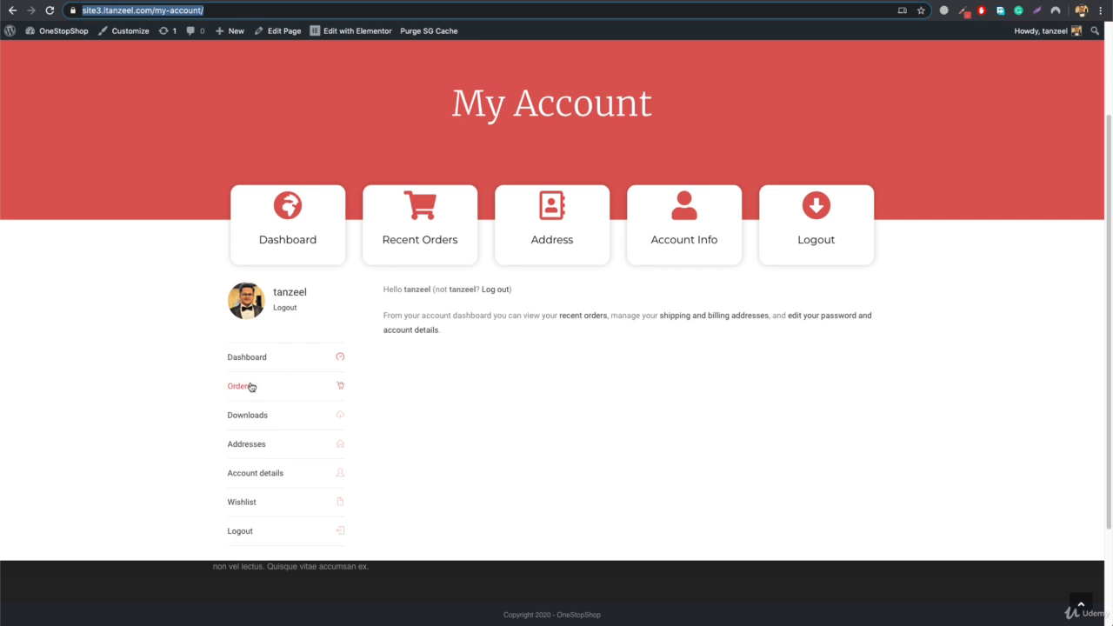
- Open the live account's Orders page and link the Recent Orders icon box to its /my-account/orders/ URL
{"action": "left_click", "coordinate": [243, 386]}
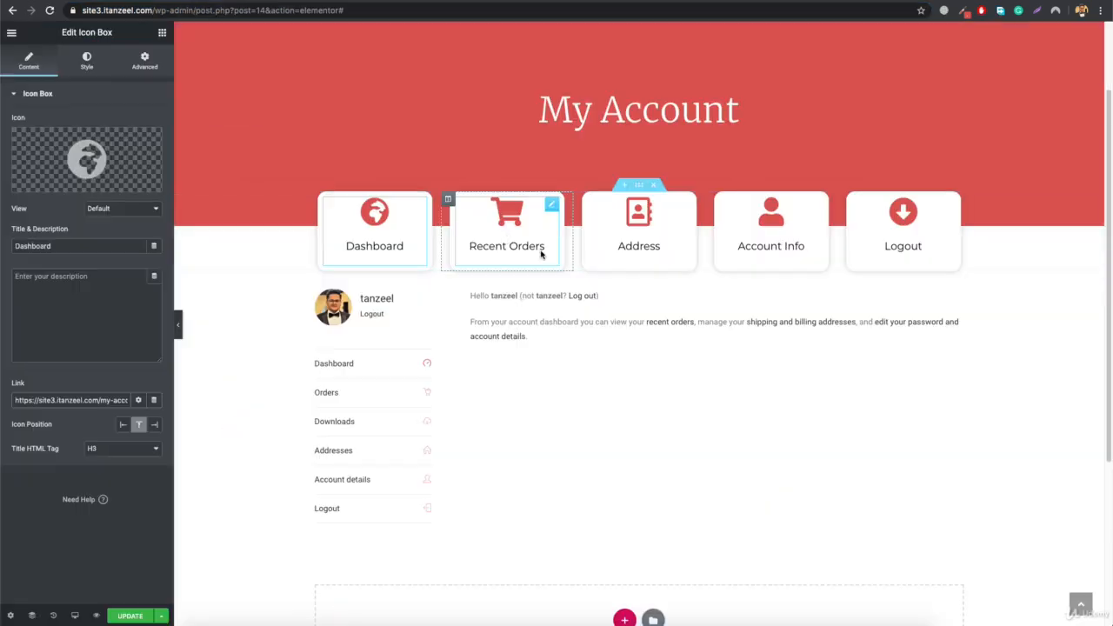
{"action": "left_click", "coordinate": [506, 245]}
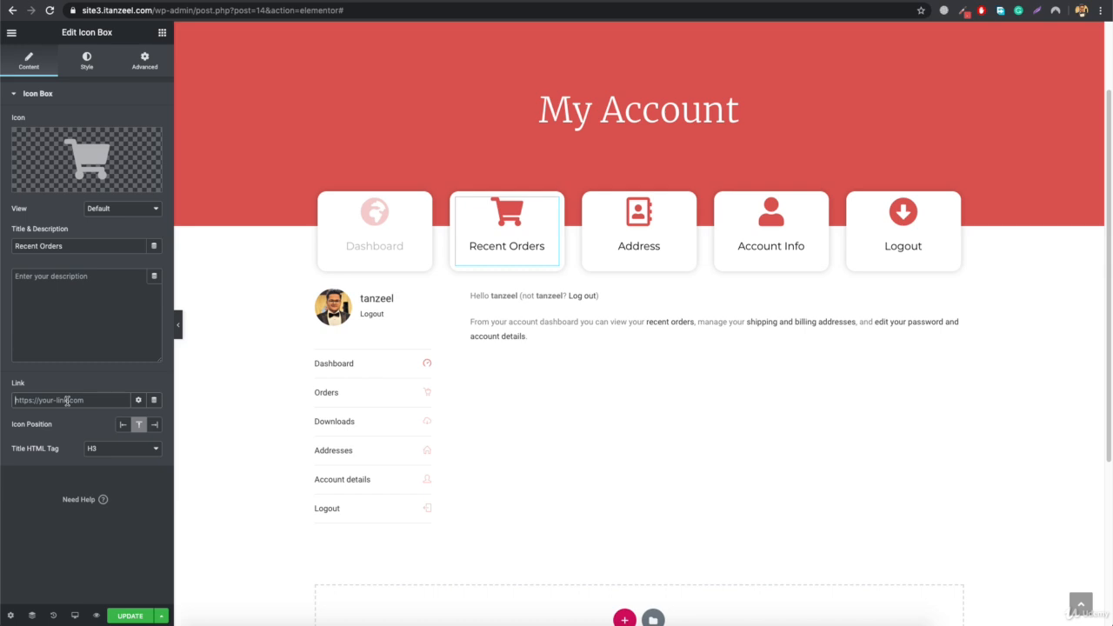
{"action": "type", "text": "https://site3.itanzeel.com/my-account/orders/"}
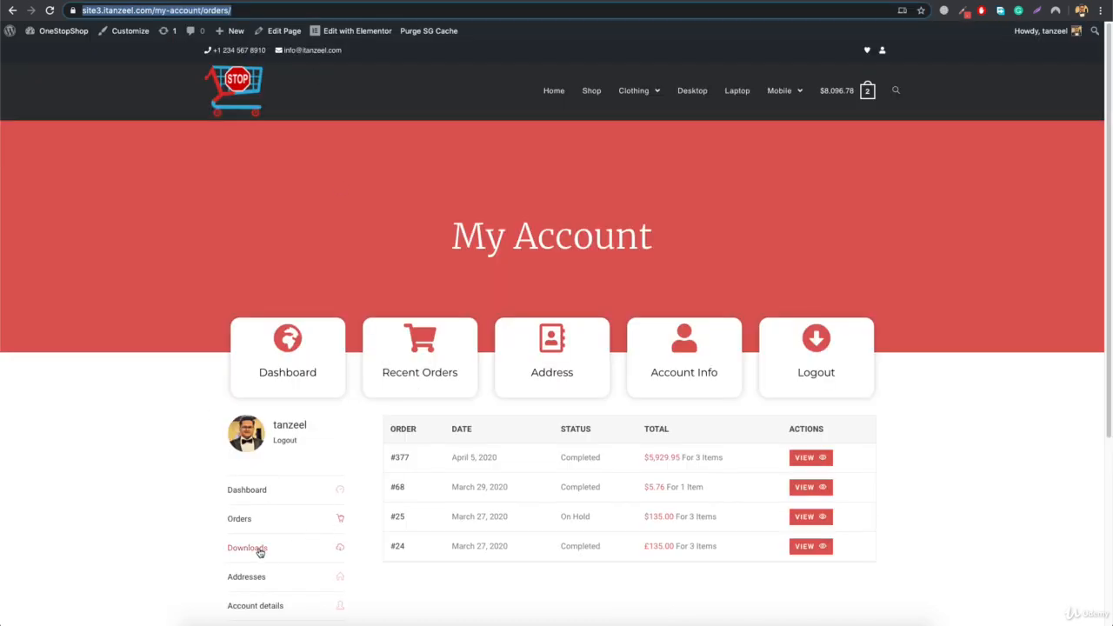
- Open the live account's Addresses page and link the Address icon box to its /my-account/edit-address/ URL
{"action": "scroll", "coordinate": [259, 552], "scroll_direction": "down", "scroll_amount": 3}
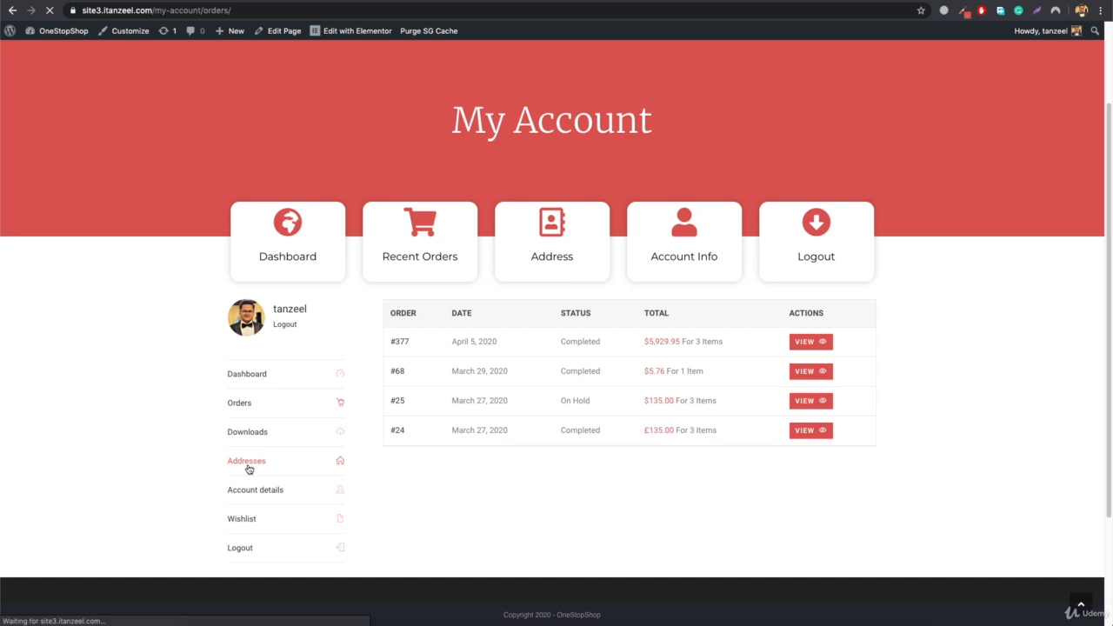
{"action": "left_click", "coordinate": [248, 463]}
{"action": "scroll", "coordinate": [490, 366], "scroll_direction": "down", "scroll_amount": 2}
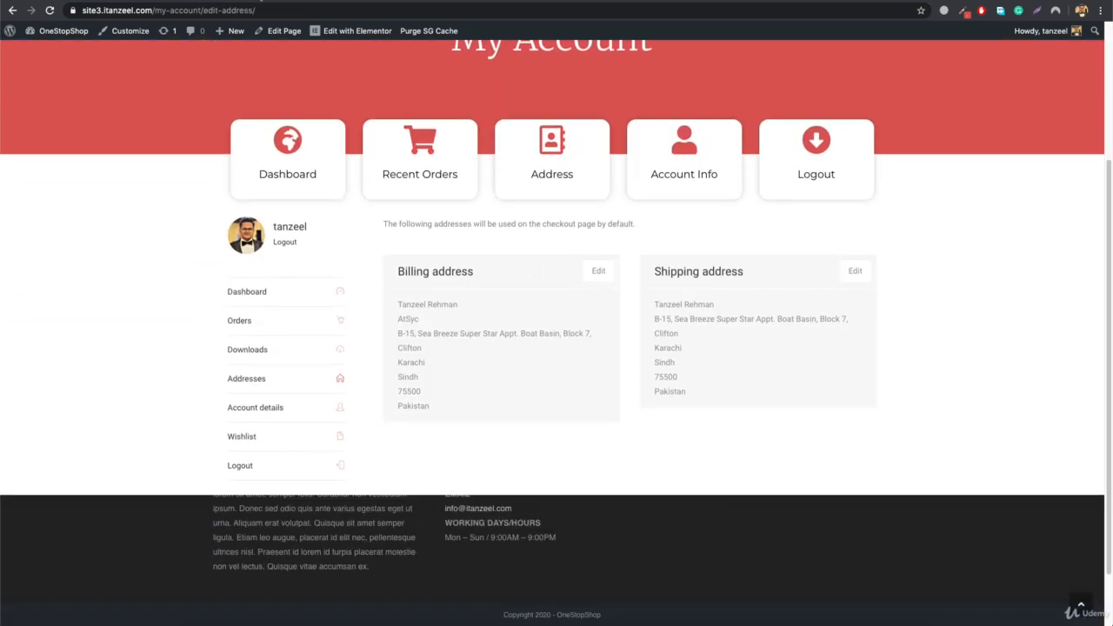
{"action": "left_click", "coordinate": [262, 10]}
{"action": "key", "text": "ctrl+c"}
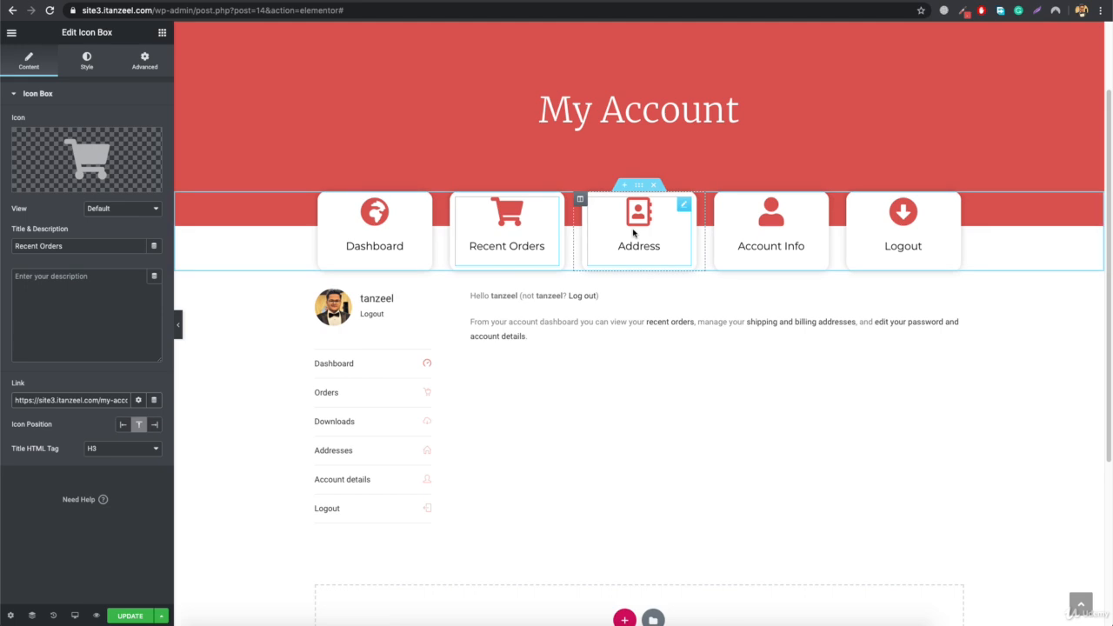
{"action": "left_click", "coordinate": [596, 222]}
{"action": "left_click", "coordinate": [60, 400]}
{"action": "key", "text": "ctrl+v"}
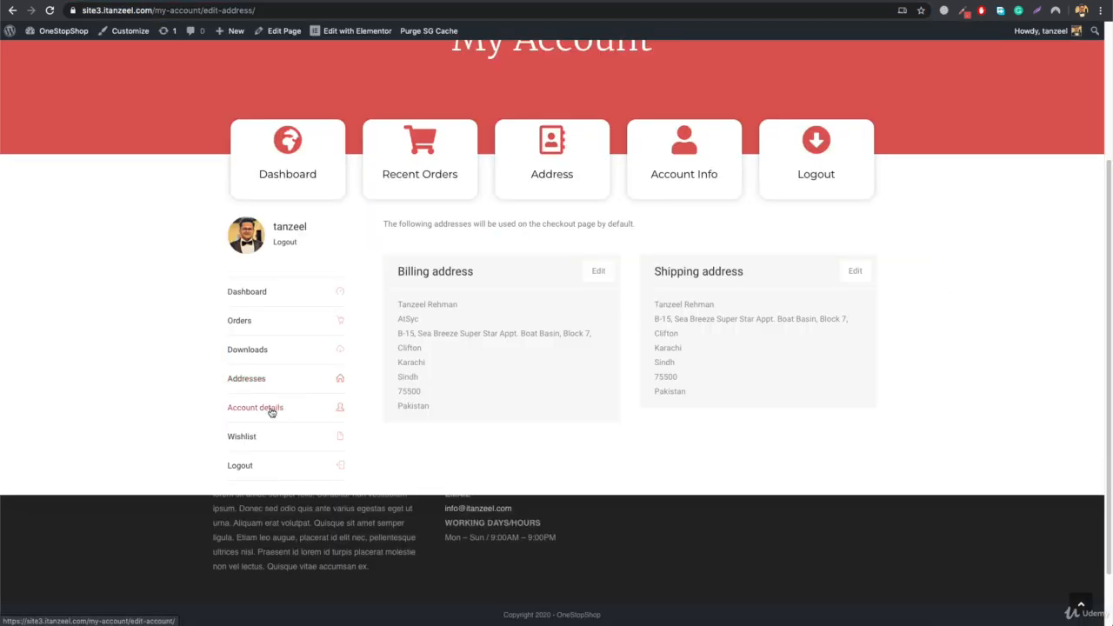
- Open the live Account details page and link the Account Info icon box to its /my-account/edit-account/ URL
{"action": "left_click", "coordinate": [272, 412]}
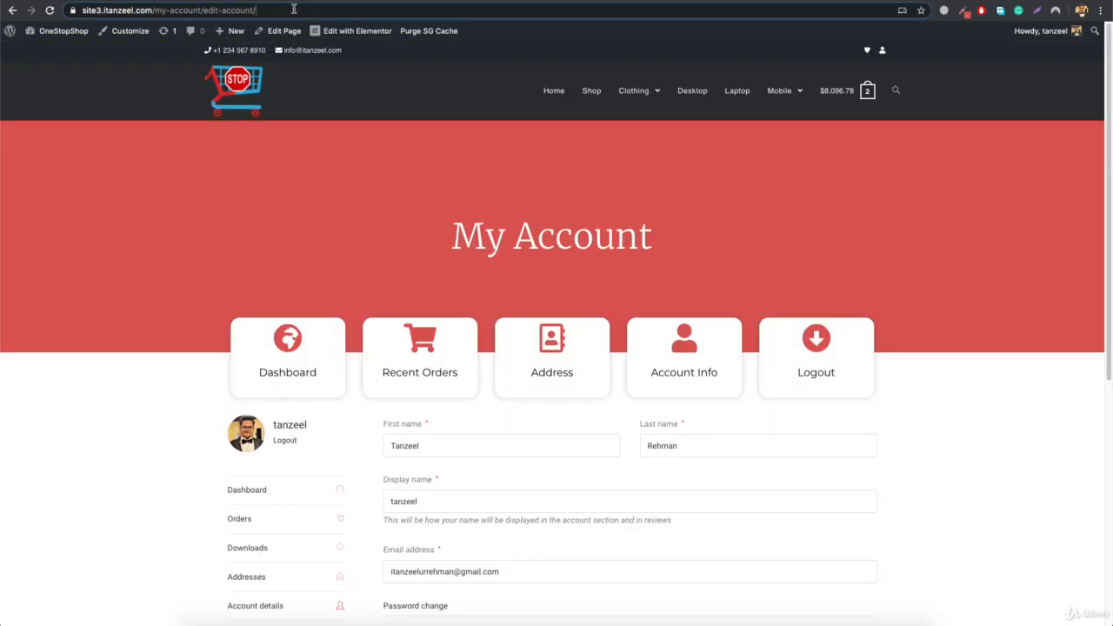
{"action": "left_click", "coordinate": [294, 9]}
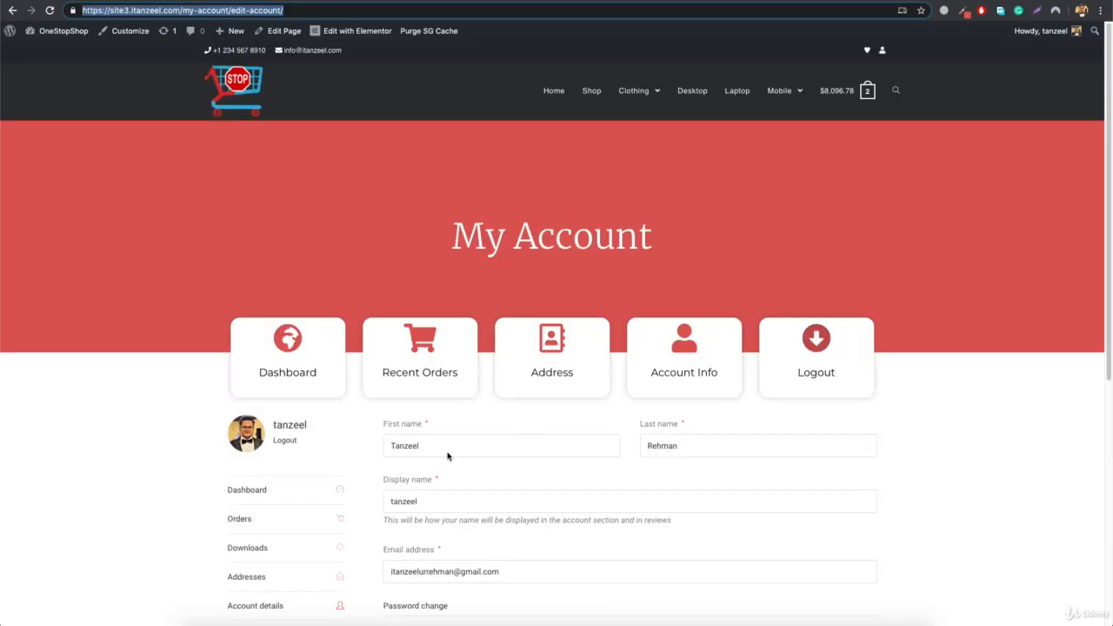
- Copy the Logout link's address from the live account page and paste it as the Logout icon box's link
{"action": "scroll", "coordinate": [447, 455], "scroll_direction": "down", "scroll_amount": 5}
{"action": "right_click", "coordinate": [254, 301]}
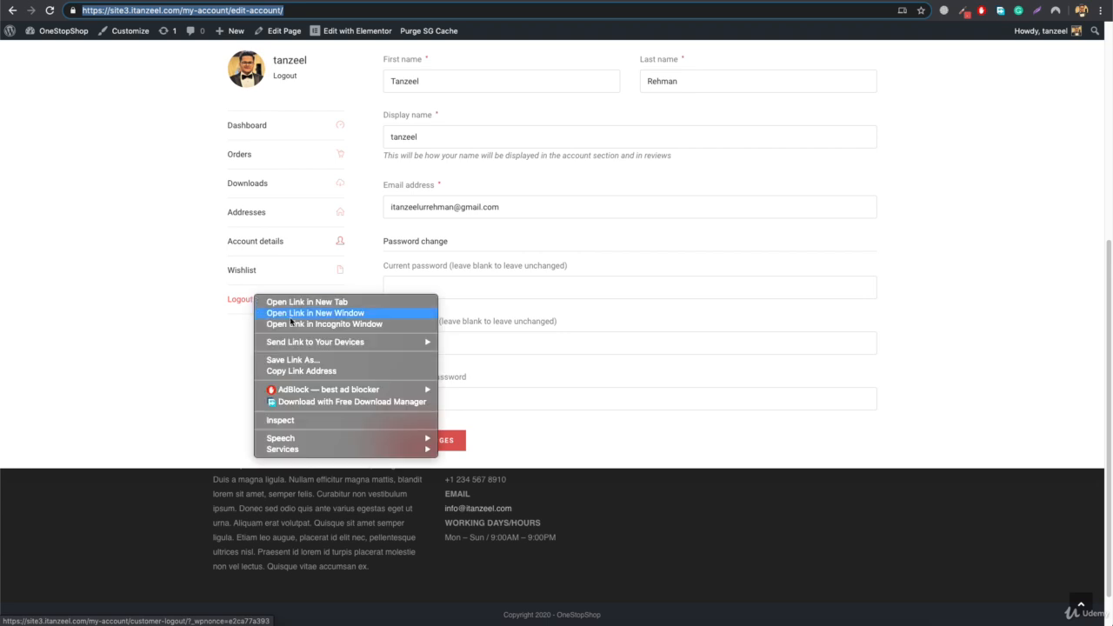
{"action": "left_click", "coordinate": [318, 372]}
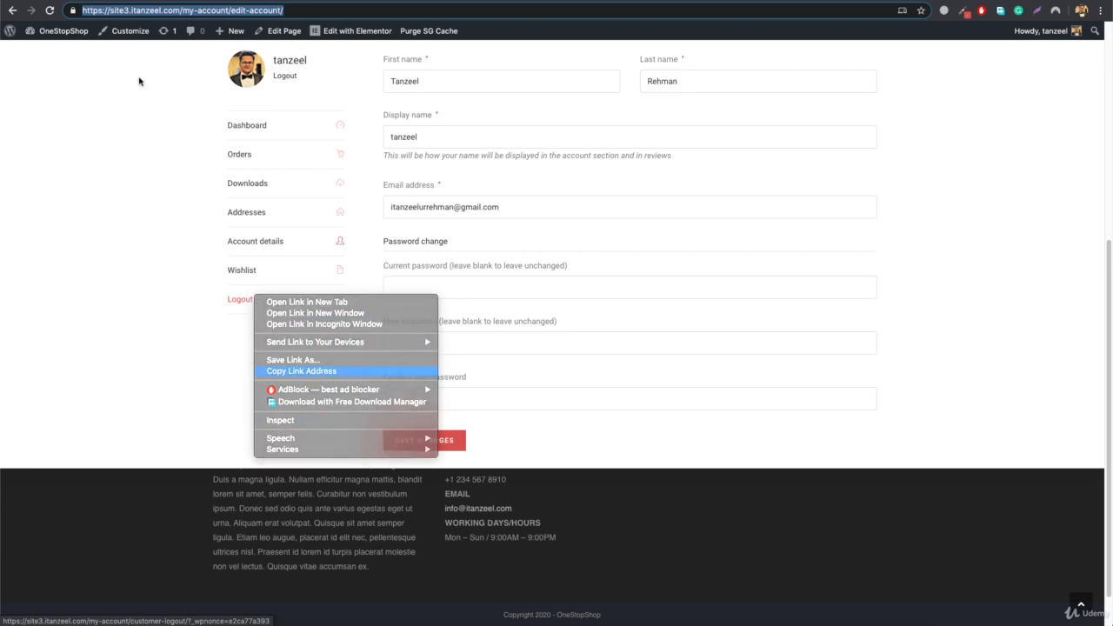
{"action": "key", "text": "ctrl+Tab"}
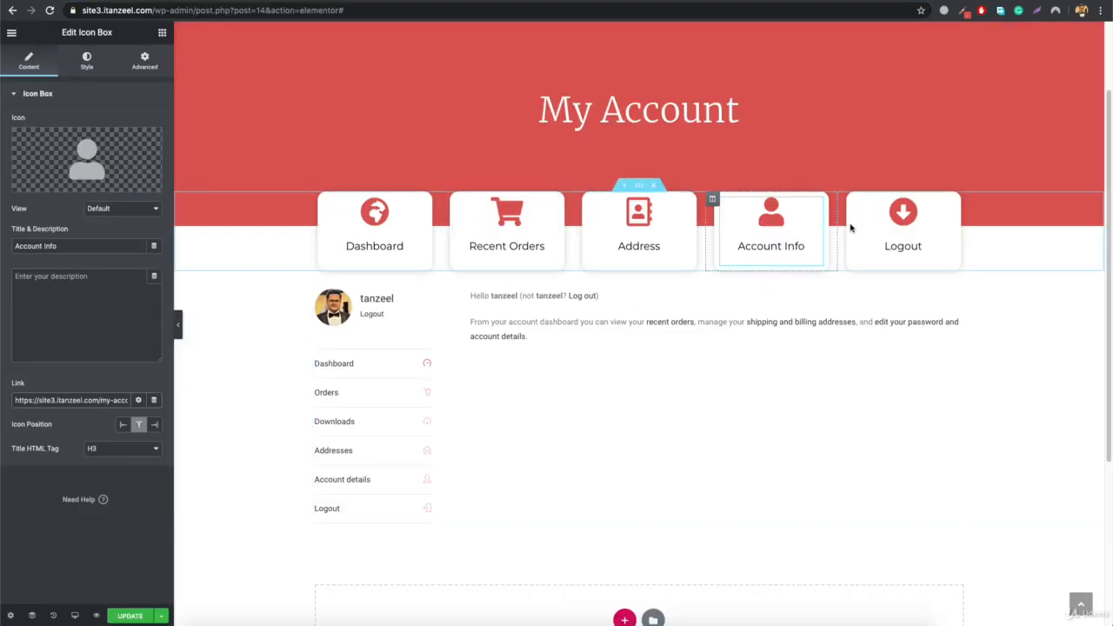
{"action": "left_click", "coordinate": [881, 229]}
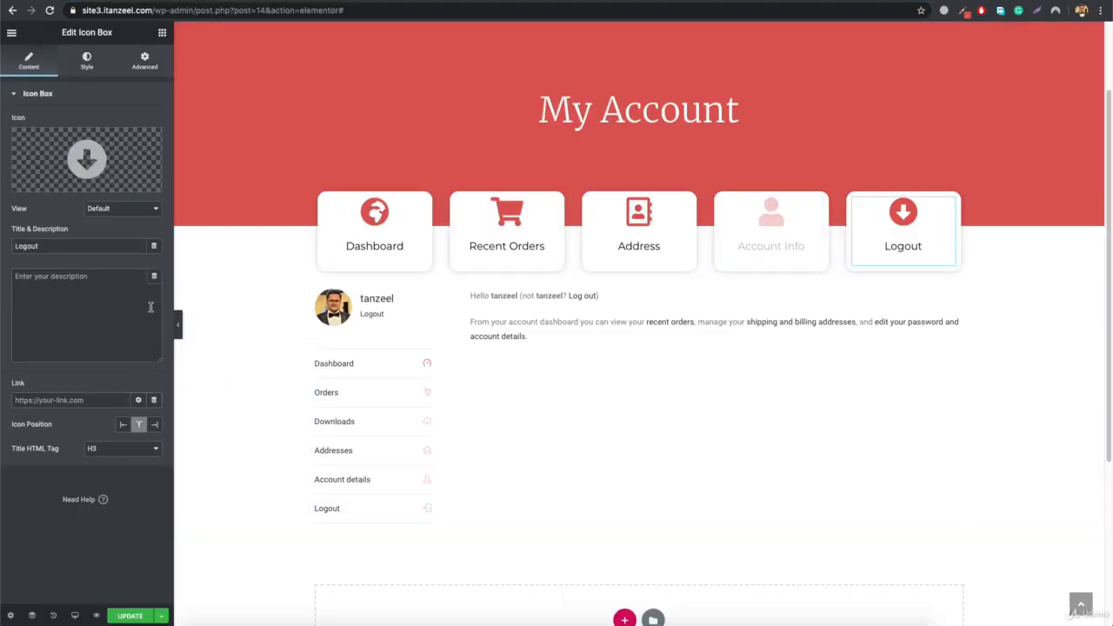
{"action": "left_click", "coordinate": [72, 399]}
{"action": "key", "text": "ctrl+v"}
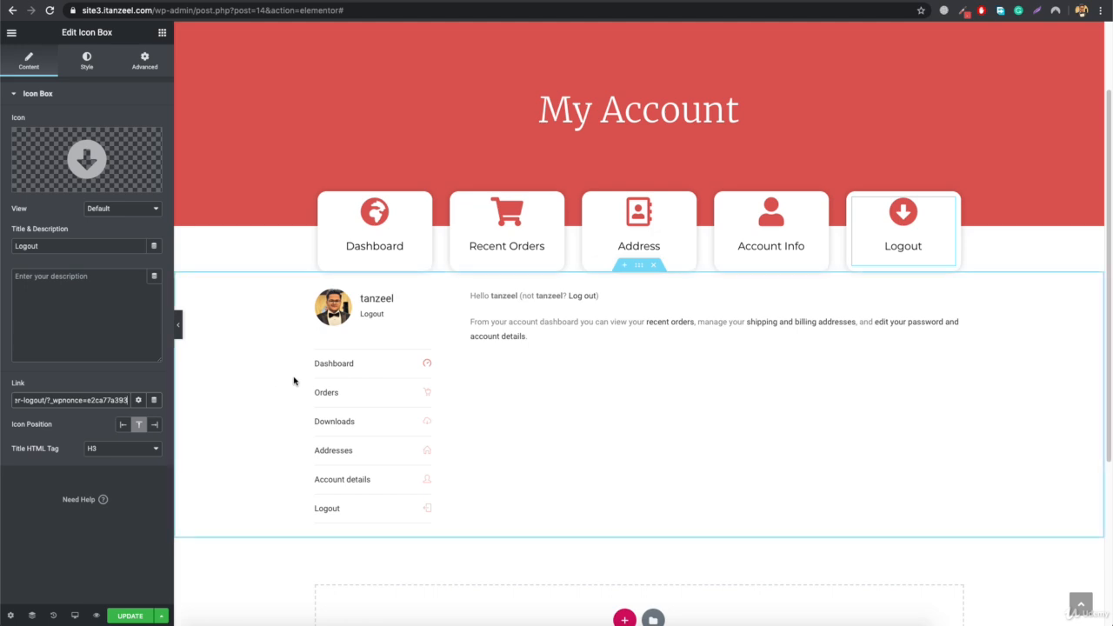
- Trim the nonce query from the Logout icon box's link so it ends in /my-account/customer-logout/, and update the page
{"action": "key", "text": "BackSpace"}
{"action": "key", "text": "BackSpace"}
{"action": "key", "text": "BackSpace"}
{"action": "key", "text": "BackSpace"}
{"action": "key", "text": "BackSpace"}
{"action": "key", "text": "BackSpace"}
{"action": "key", "text": "BackSpace"}
{"action": "key", "text": "BackSpace"}
{"action": "key", "text": "BackSpace"}
{"action": "key", "text": "BackSpace"}
{"action": "key", "text": "BackSpace"}
{"action": "key", "text": "BackSpace"}
{"action": "key", "text": "BackSpace"}
{"action": "key", "text": "BackSpace"}
{"action": "key", "text": "BackSpace"}
{"action": "key", "text": "BackSpace"}
{"action": "key", "text": "BackSpace"}
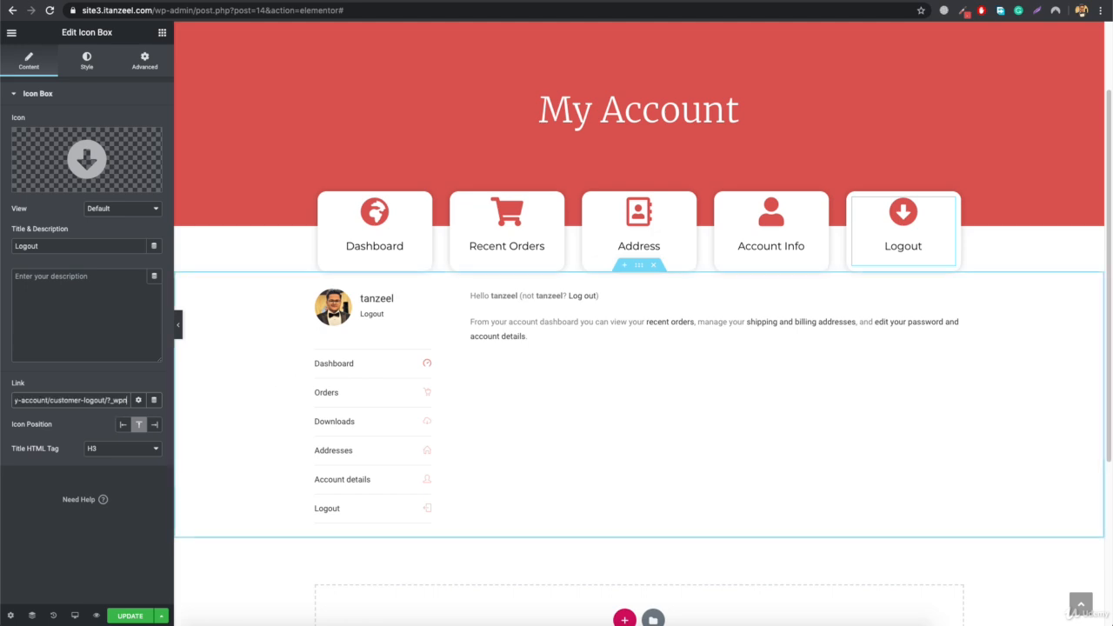
{"action": "key", "text": "BackSpace"}
{"action": "key", "text": "BackSpace"}
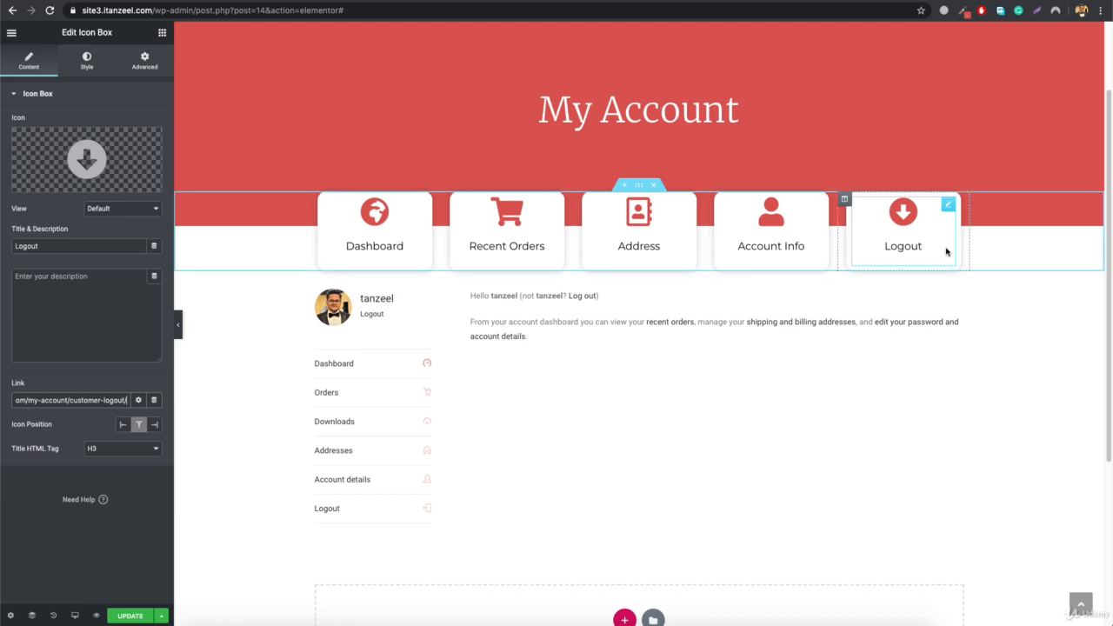
{"action": "left_click", "coordinate": [130, 615]}
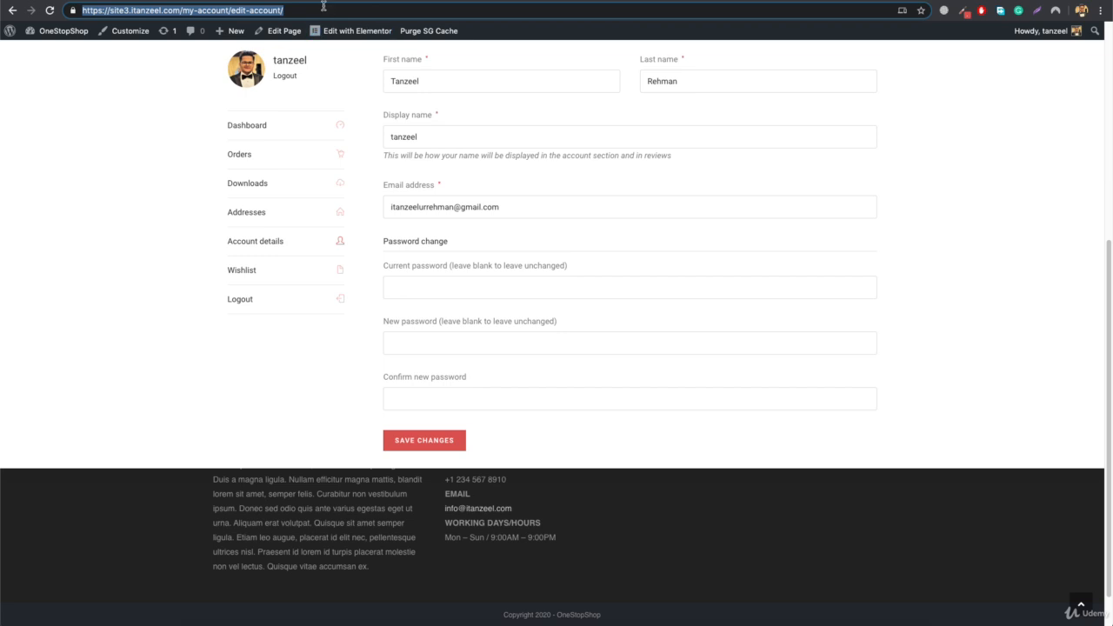
- Reload the live My Account page and test the Recent Orders, Address and Logout icon box links
{"action": "scroll", "coordinate": [279, 196], "scroll_direction": "up", "scroll_amount": 5}
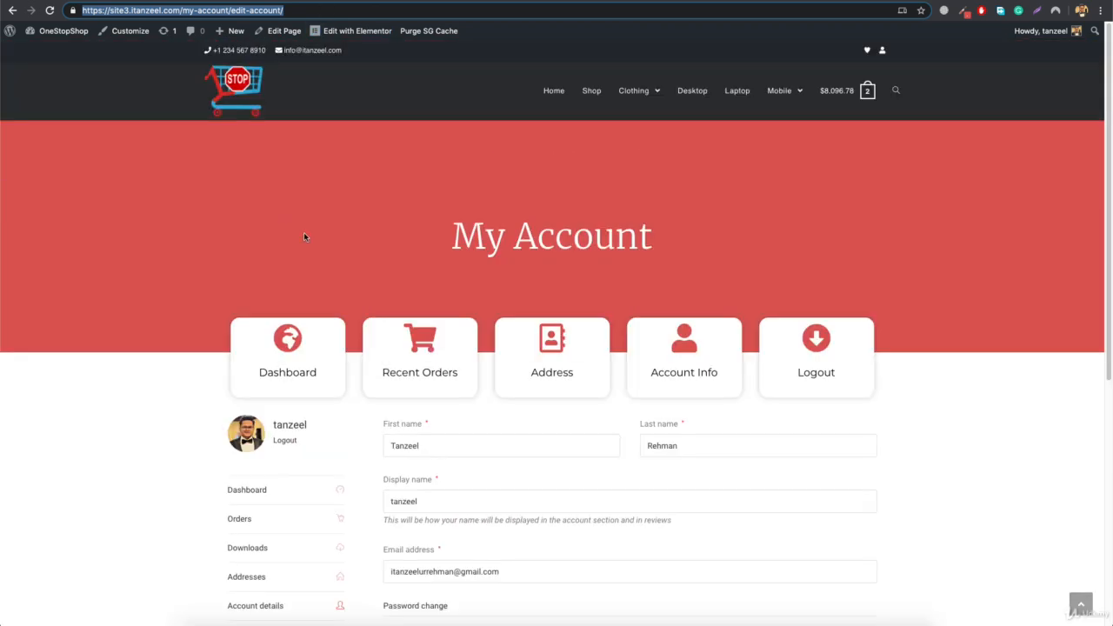
{"action": "left_click", "coordinate": [883, 53]}
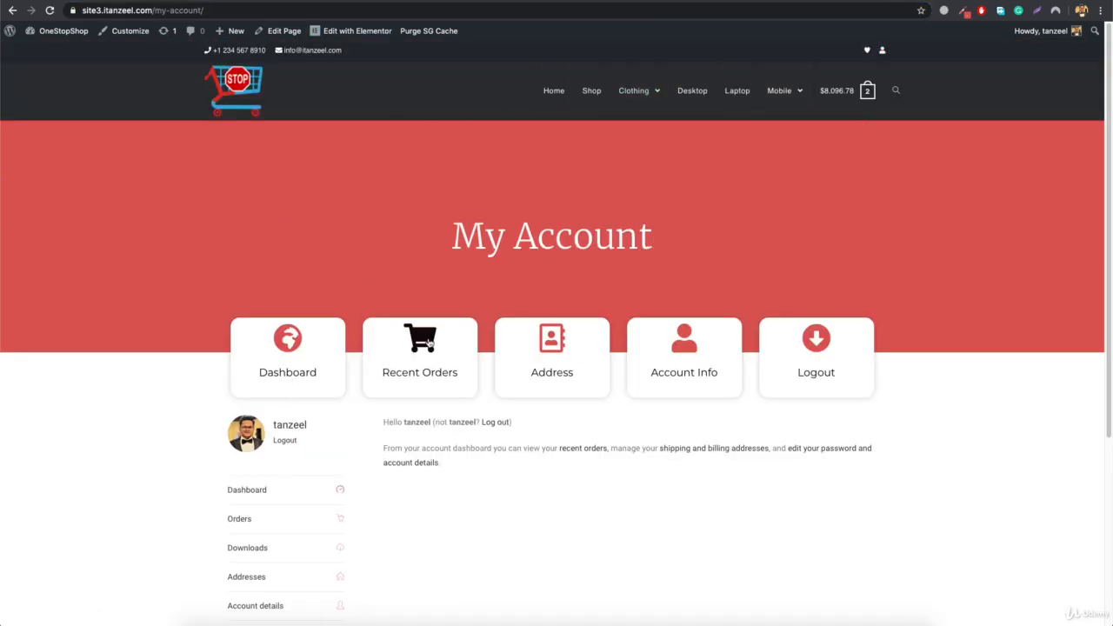
{"action": "left_click", "coordinate": [427, 349]}
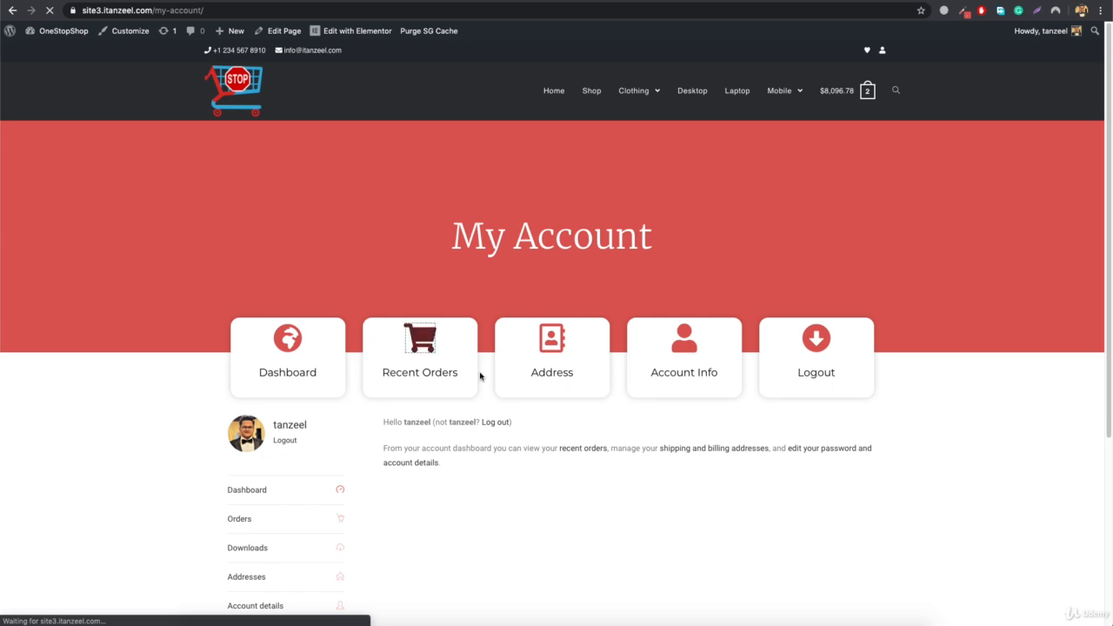
{"action": "scroll", "coordinate": [491, 325], "scroll_direction": "down", "scroll_amount": 5}
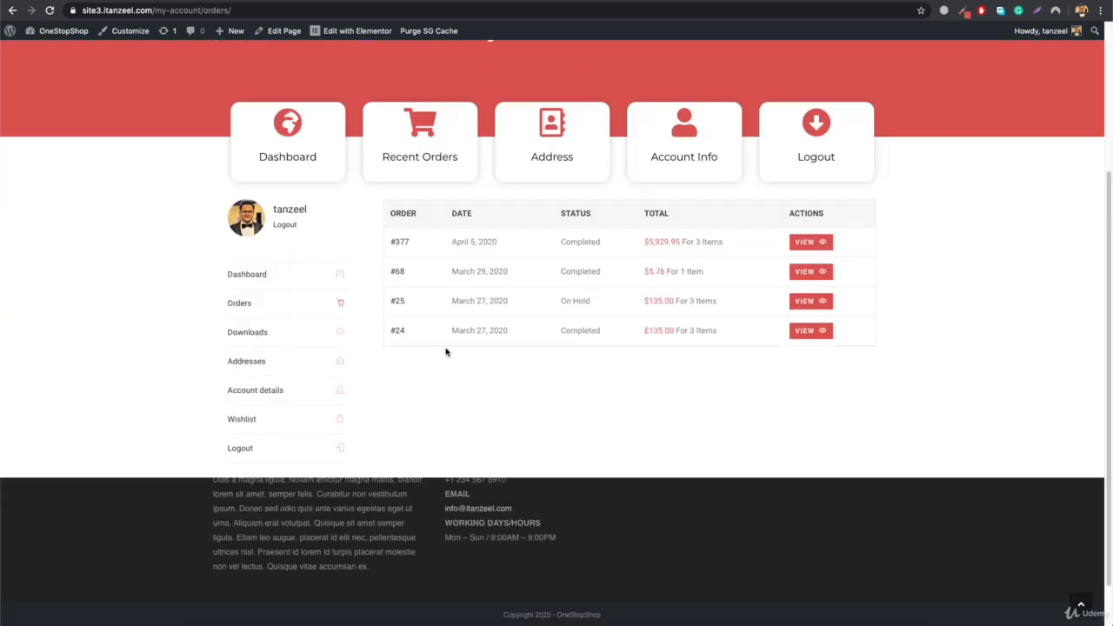
{"action": "left_click", "coordinate": [546, 100]}
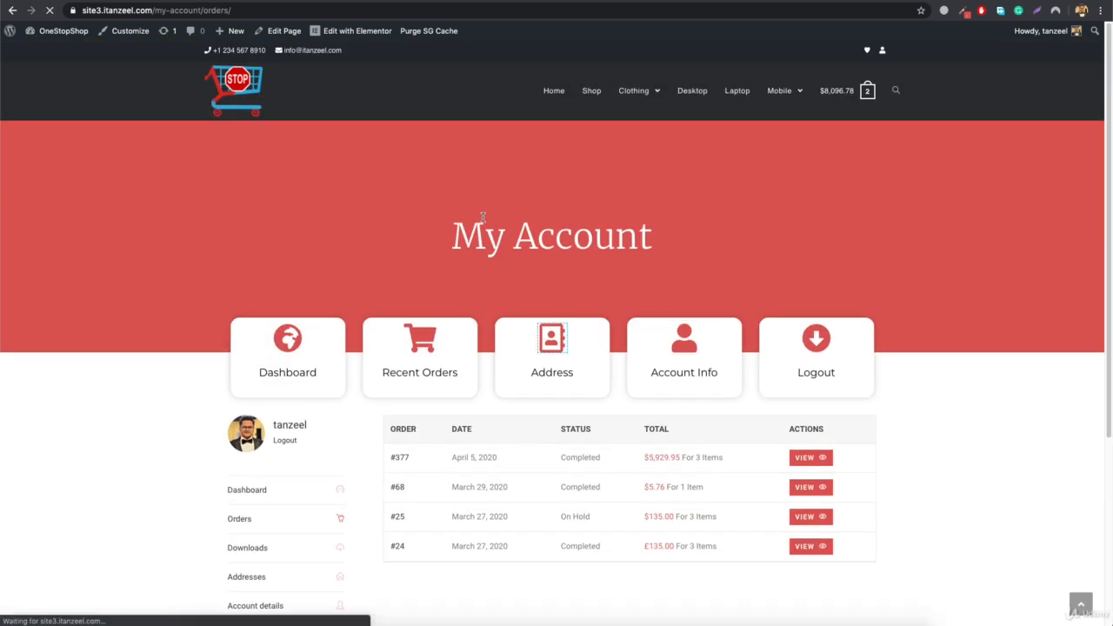
{"action": "scroll", "coordinate": [710, 266], "scroll_direction": "down", "scroll_amount": 5}
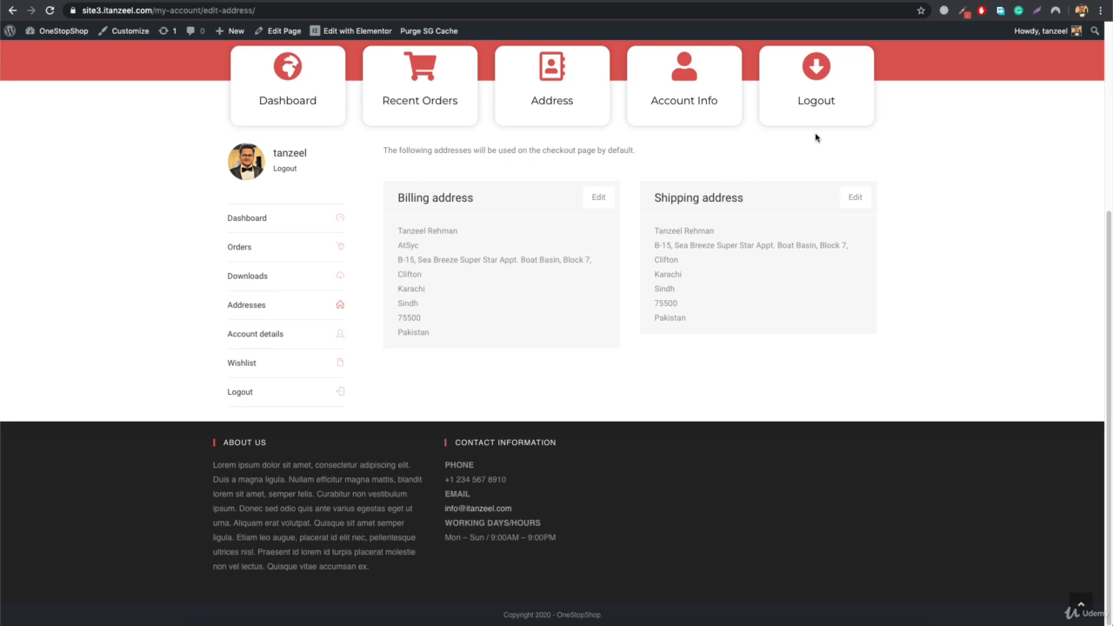
{"action": "left_click", "coordinate": [816, 69]}
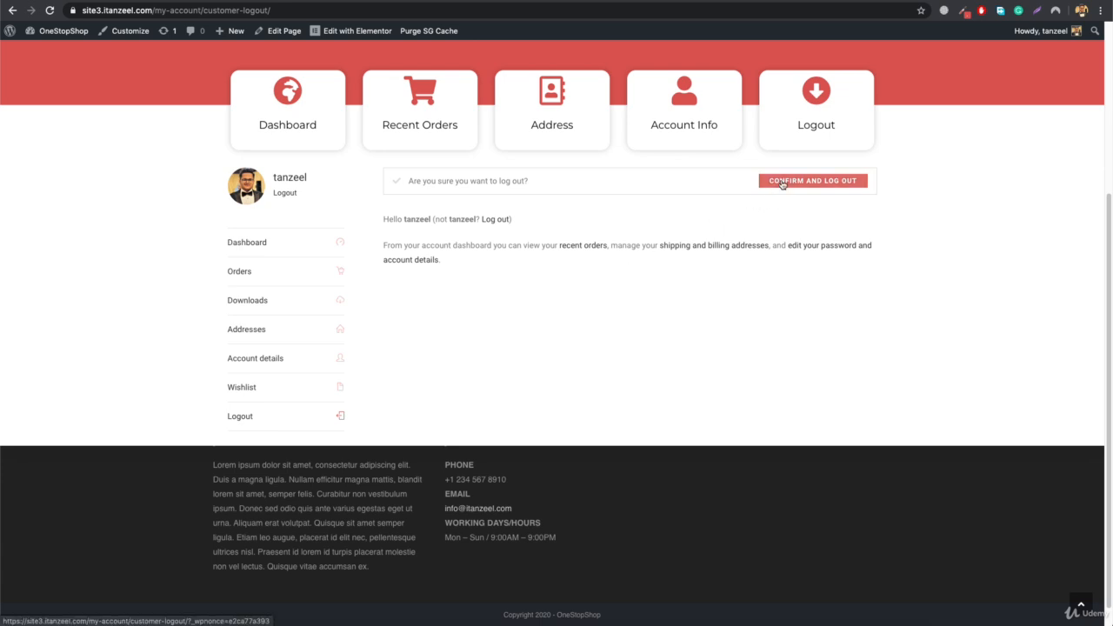
{"action": "scroll", "coordinate": [551, 325], "scroll_direction": "up", "scroll_amount": 5}
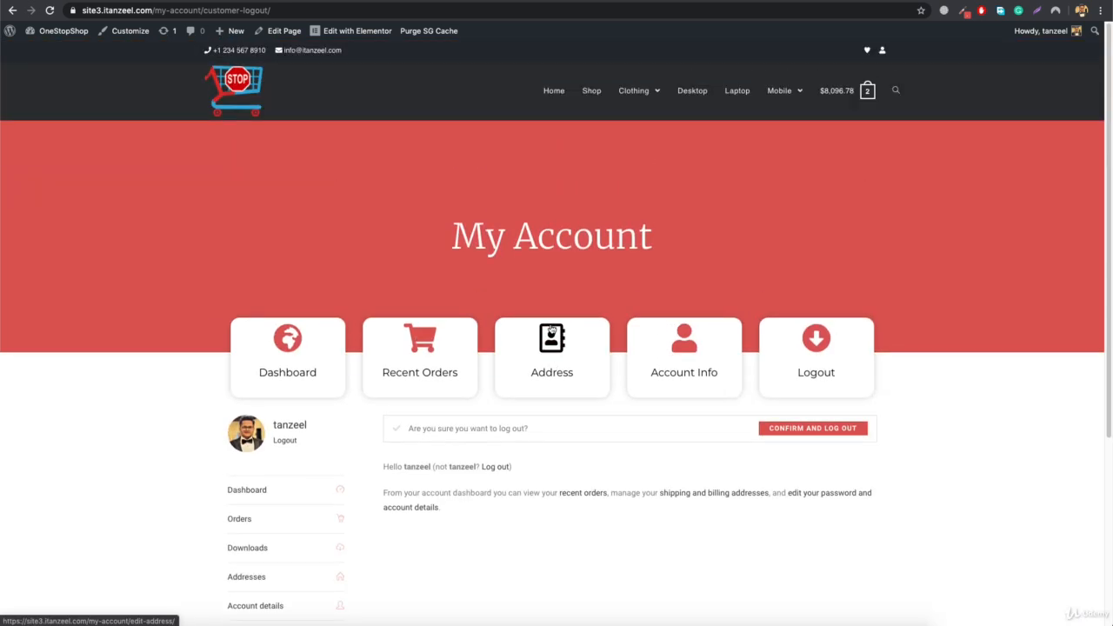
{"action": "scroll", "coordinate": [316, 360], "scroll_direction": "down", "scroll_amount": 5}
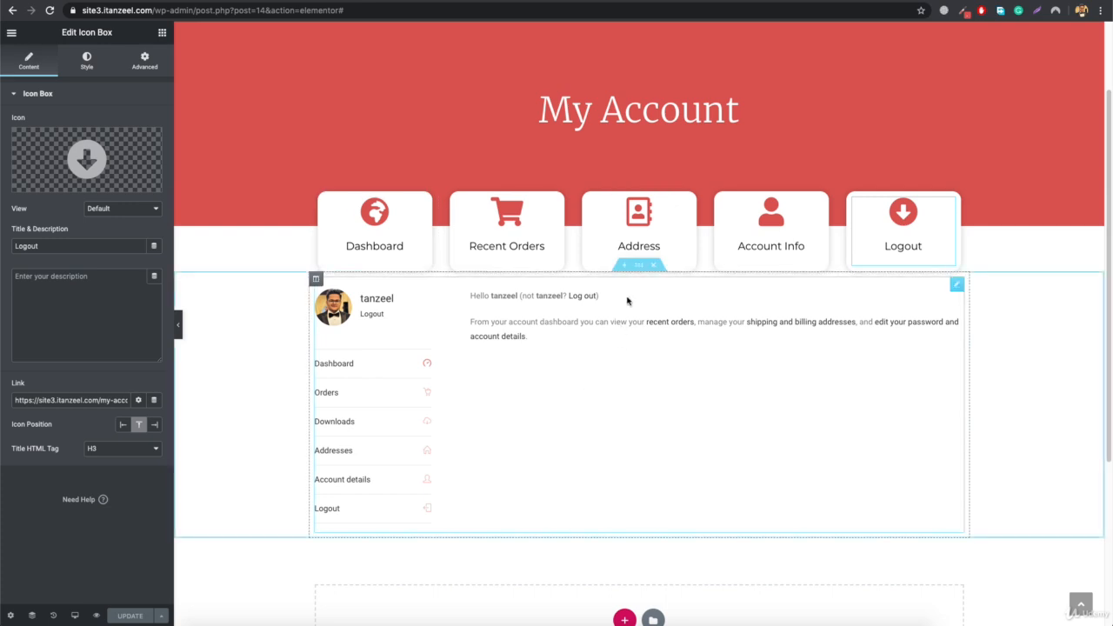
- Set the top margin of the section containing the account content to 75 px and update the page
{"action": "left_click", "coordinate": [639, 268]}
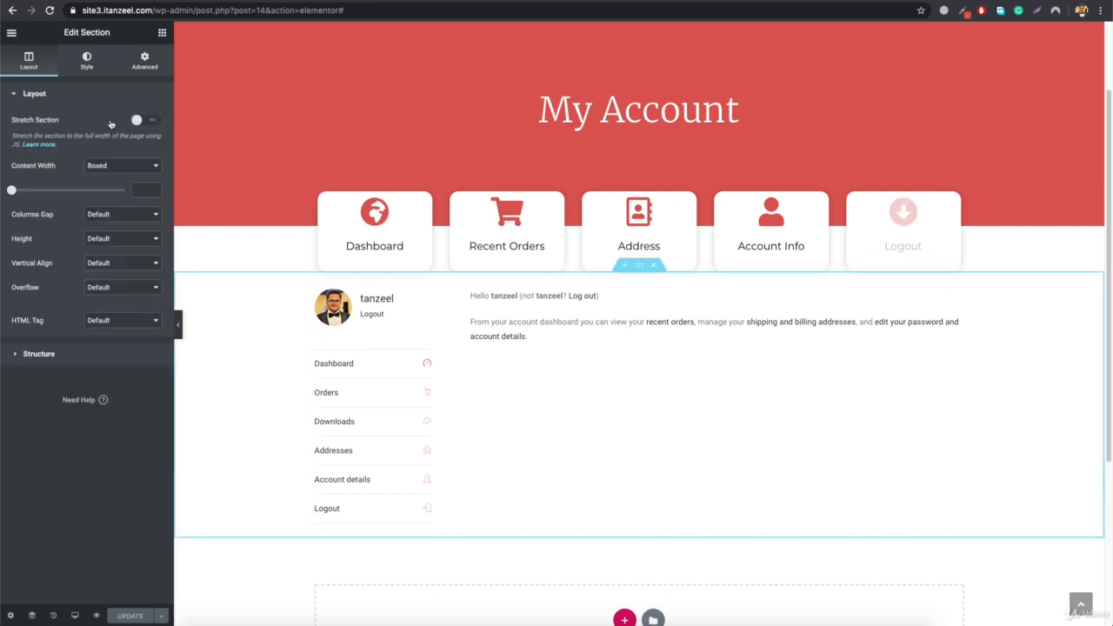
{"action": "left_click", "coordinate": [142, 63]}
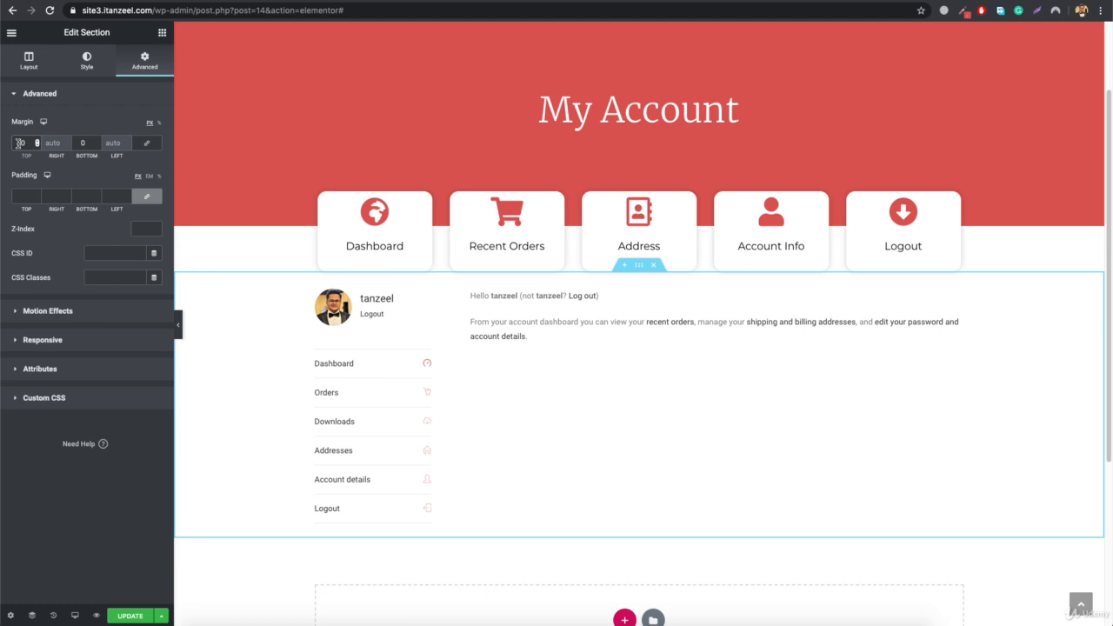
{"action": "type", "text": "0"}
{"action": "key", "text": "BackSpace"}
{"action": "key", "text": "BackSpace"}
{"action": "key", "text": "BackSpace"}
{"action": "type", "text": "75"}
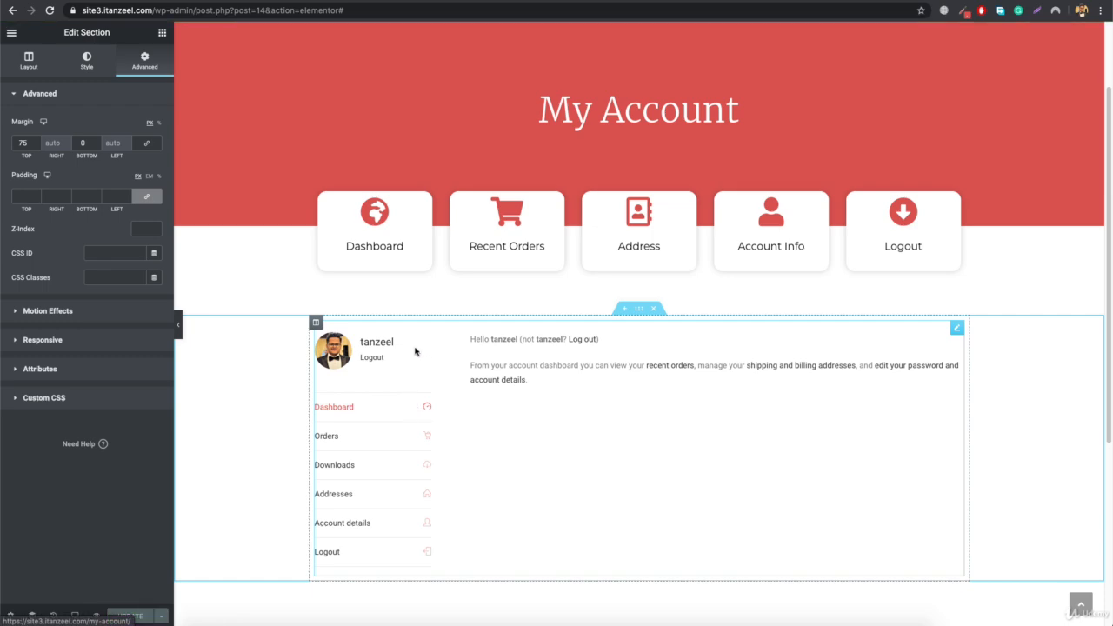
- Open the live Dashboard through its icon box and check the spacing between the icon boxes and the account content
{"action": "key", "text": "super+t"}
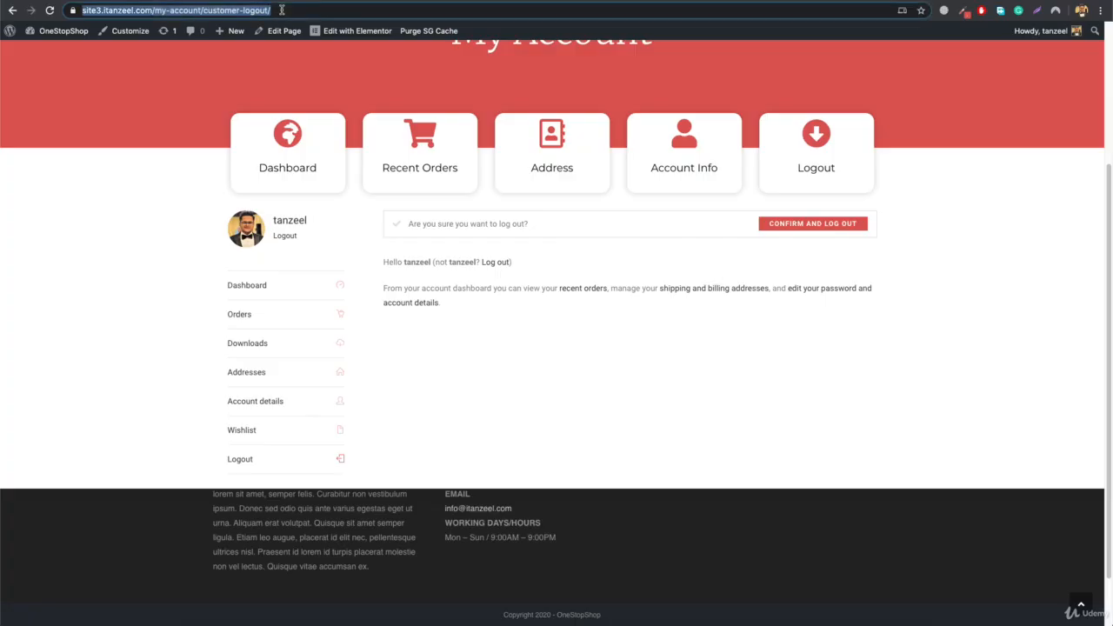
{"action": "left_click", "coordinate": [283, 141]}
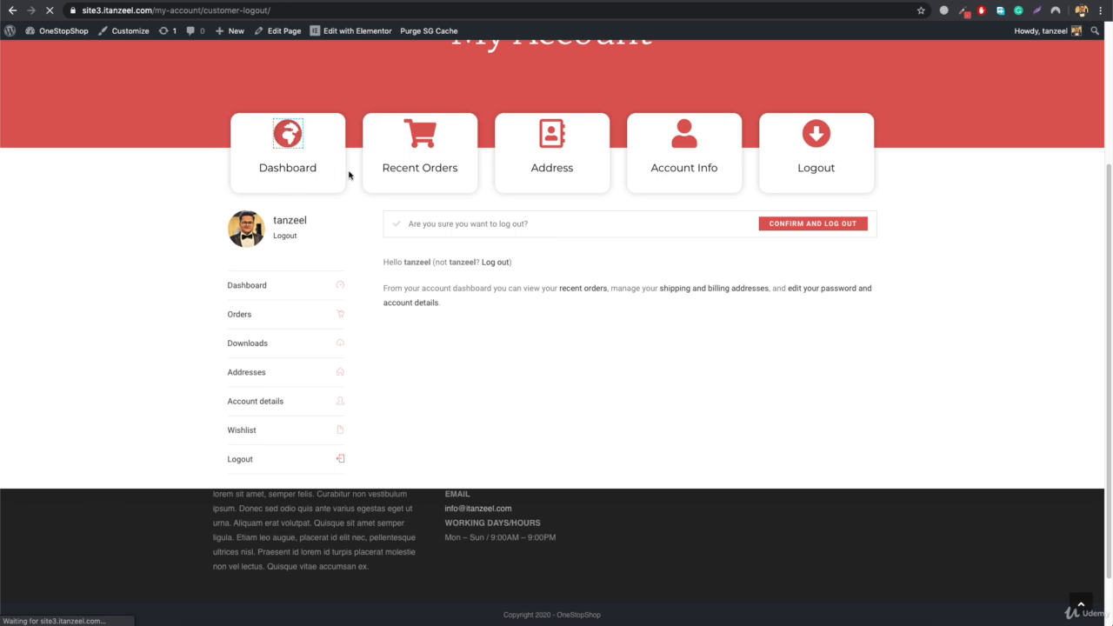
{"action": "scroll", "coordinate": [348, 417], "scroll_direction": "down", "scroll_amount": 5}
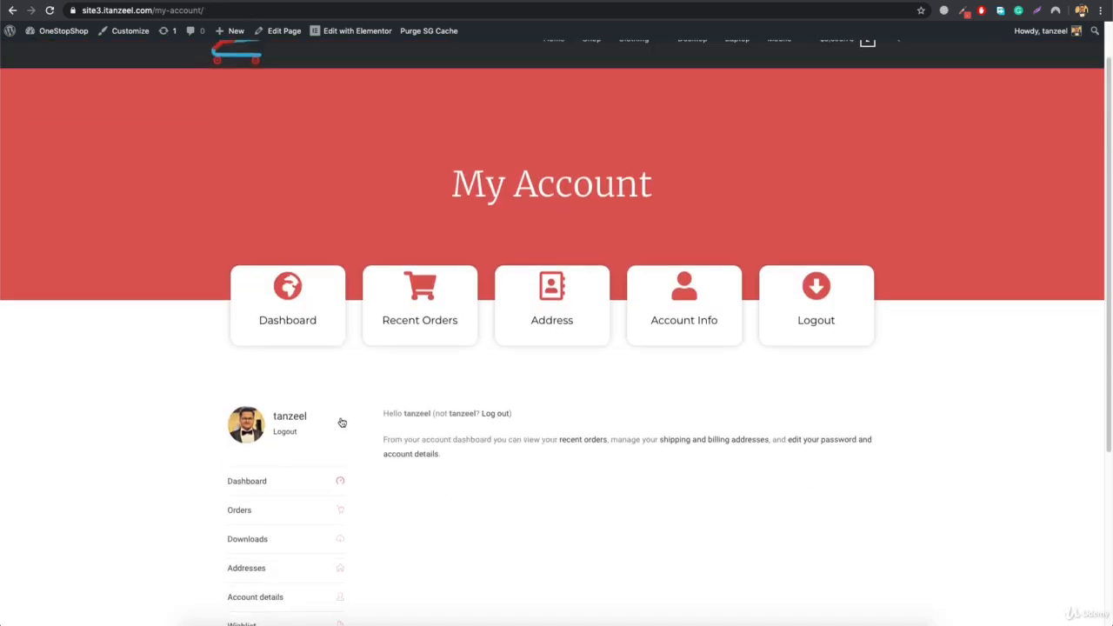
{"action": "scroll", "coordinate": [365, 193], "scroll_direction": "up", "scroll_amount": 3}
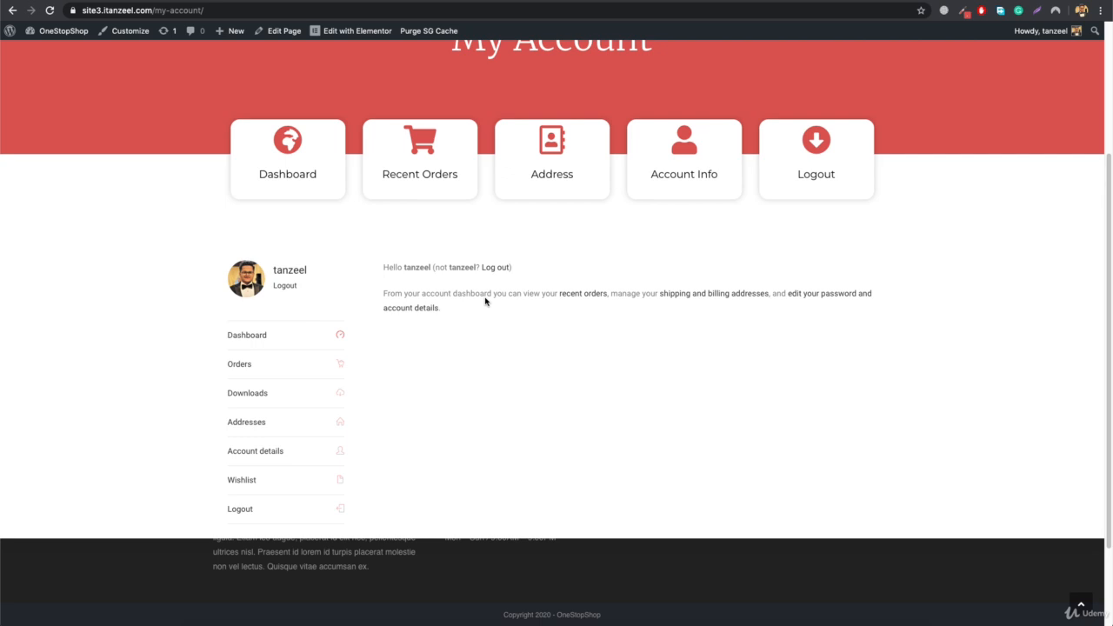
- Inspect the account sidebar's profile name and copy the class name woocommerce-MyAccount-tabs from the sidebar's container div
{"action": "right_click", "coordinate": [277, 268]}
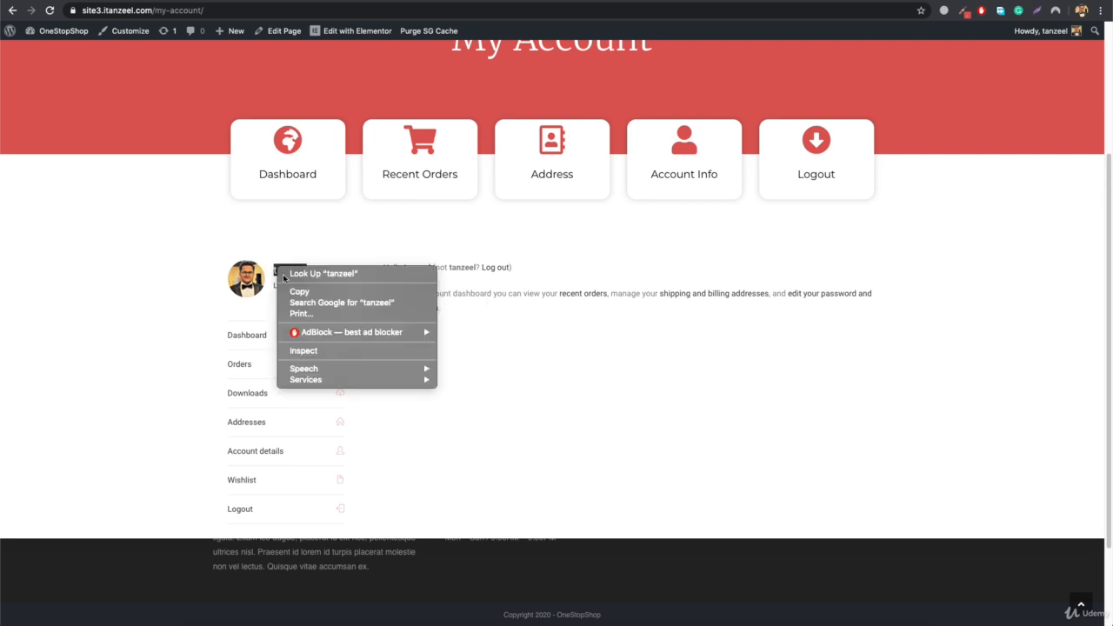
{"action": "left_click", "coordinate": [352, 351]}
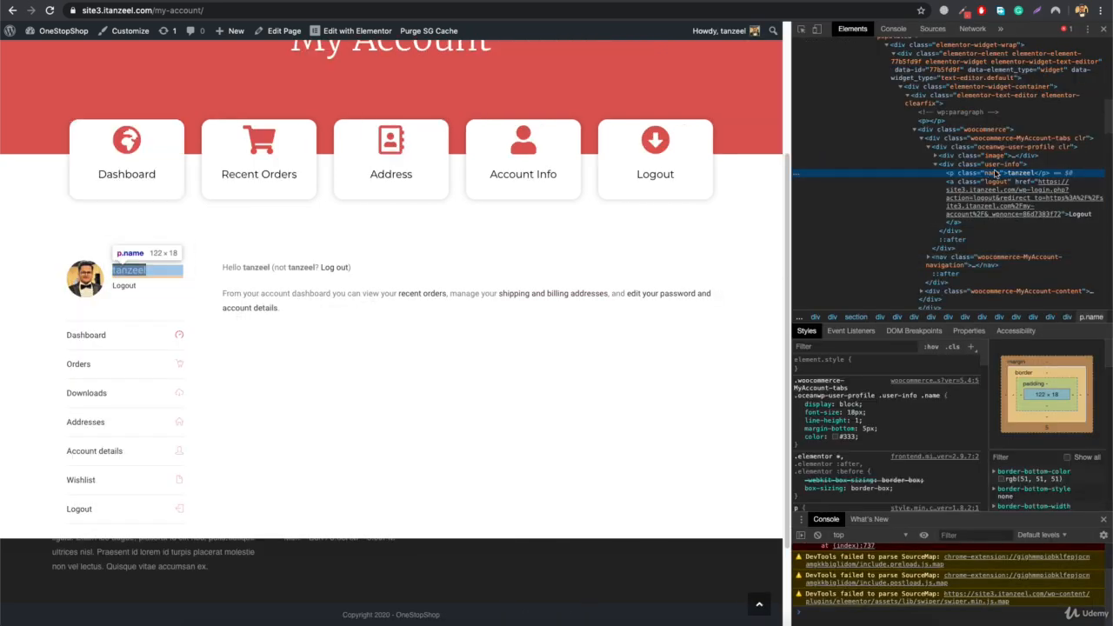
{"action": "left_click", "coordinate": [991, 138]}
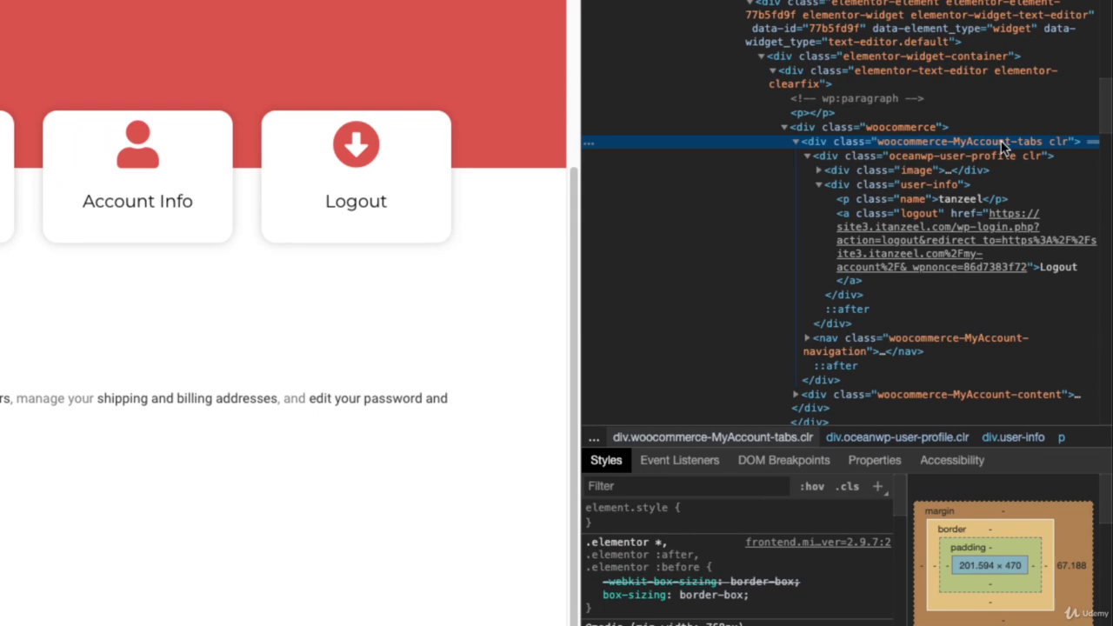
{"action": "double_click", "coordinate": [884, 143]}
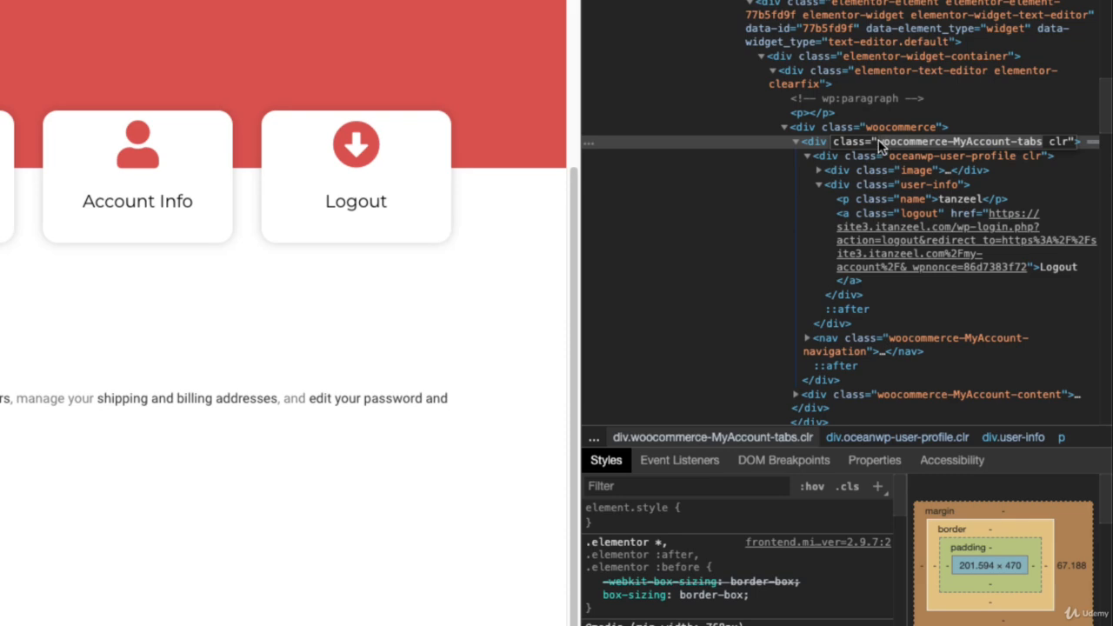
{"action": "key", "text": "Return"}
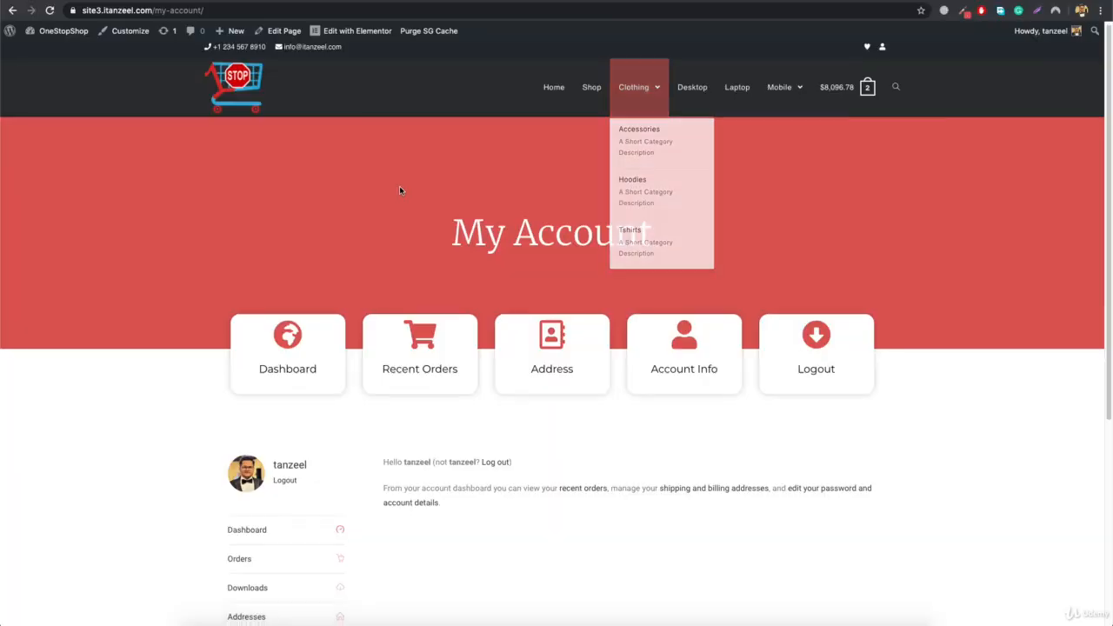
- Open the Custom CSS/JS settings in the theme Customizer from the live My Account page
{"action": "scroll", "coordinate": [387, 209], "scroll_direction": "down", "scroll_amount": 5}
{"action": "scroll", "coordinate": [379, 236], "scroll_direction": "up", "scroll_amount": 5}
{"action": "left_click", "coordinate": [128, 30]}
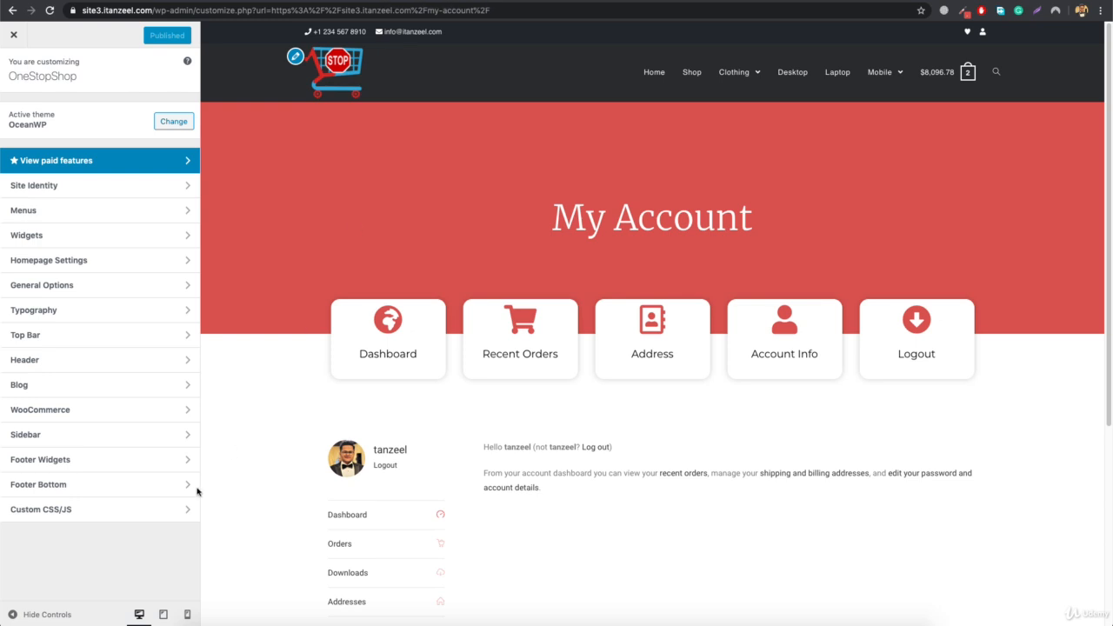
{"action": "left_click", "coordinate": [104, 513]}
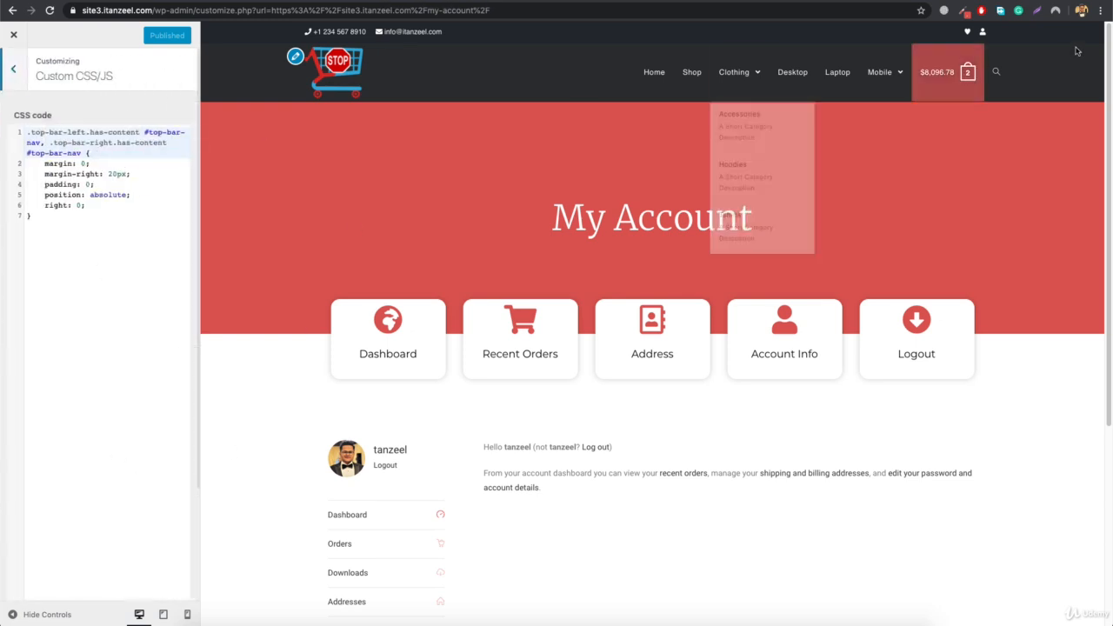
- Add an empty rule for the .woocommerce-MyAccount-tabs class below the existing custom CSS code
{"action": "left_click", "coordinate": [62, 238]}
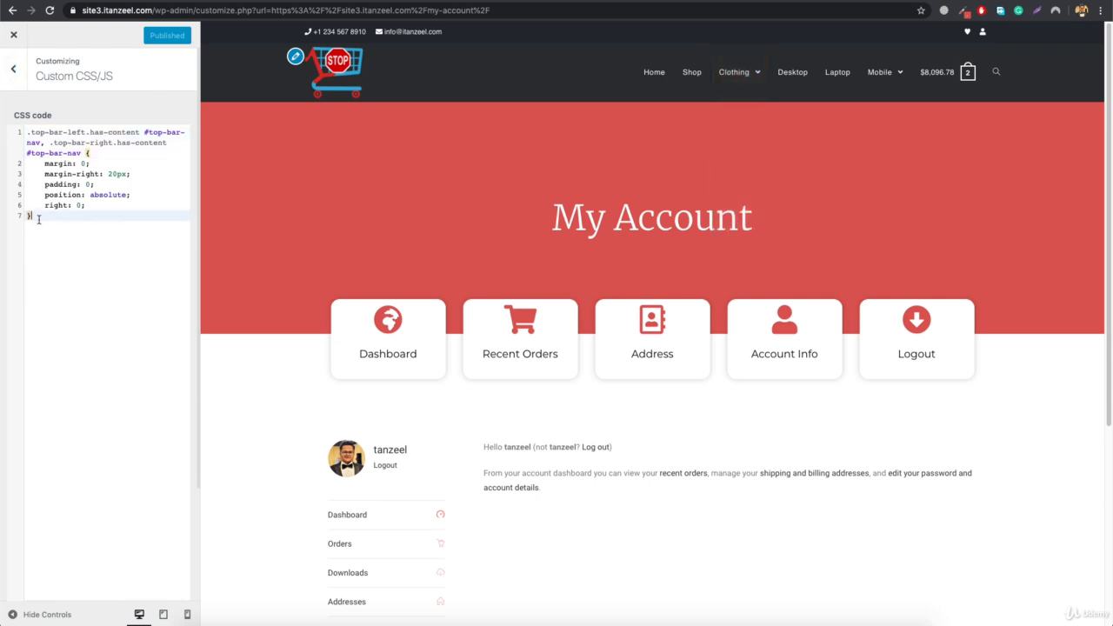
{"action": "key", "text": "Return"}
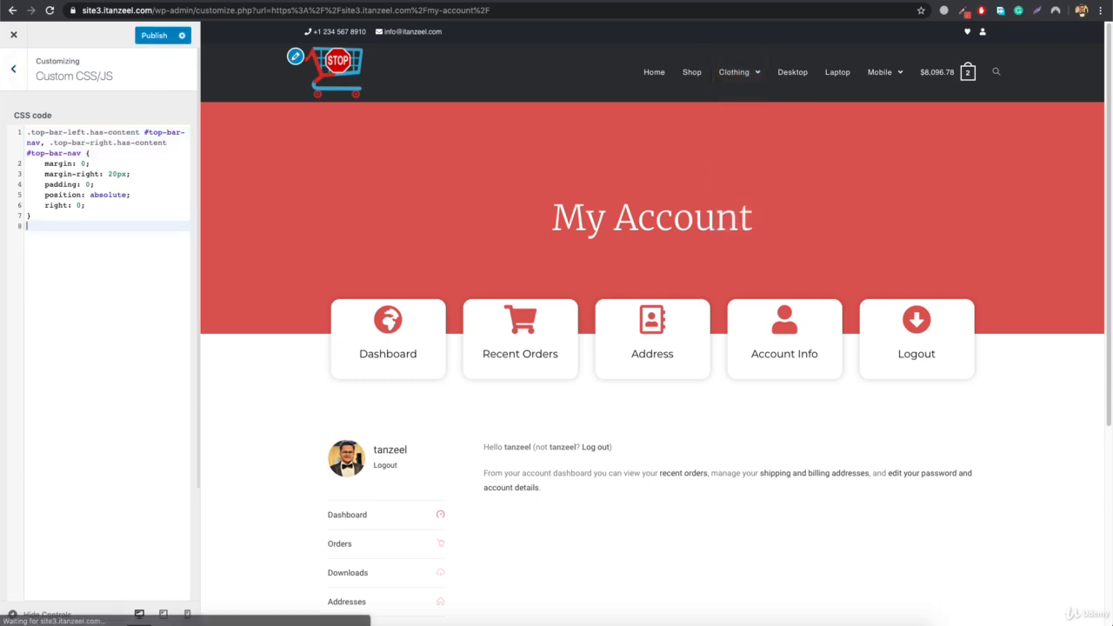
{"action": "key", "text": "Return"}
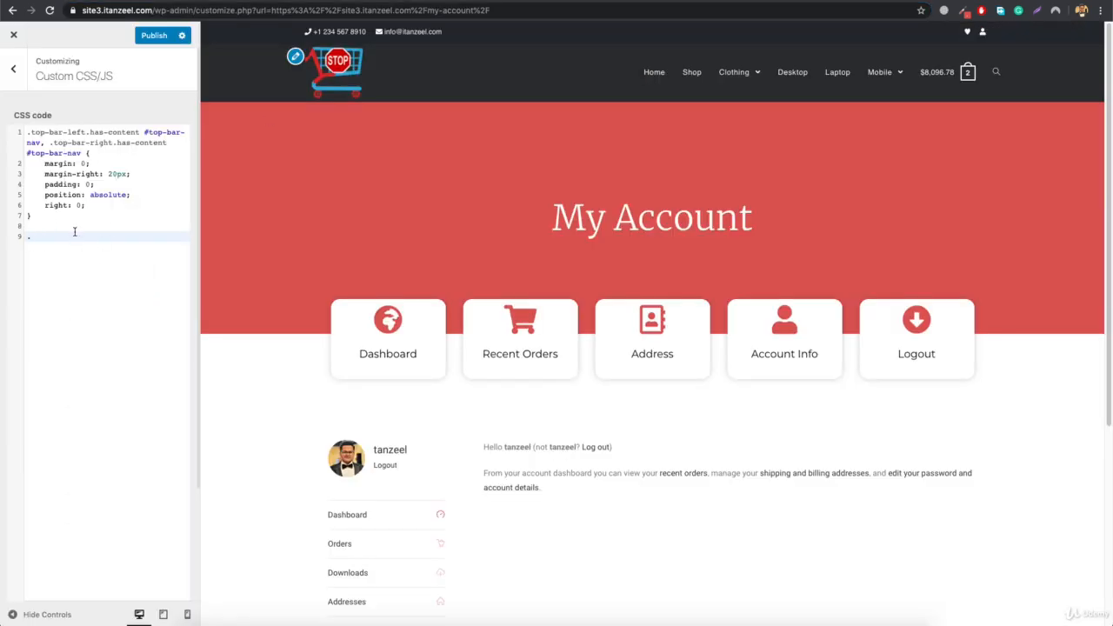
{"action": "key", "text": "super+v"}
{"action": "type", "text": "{"}
{"action": "key", "text": "Return"}
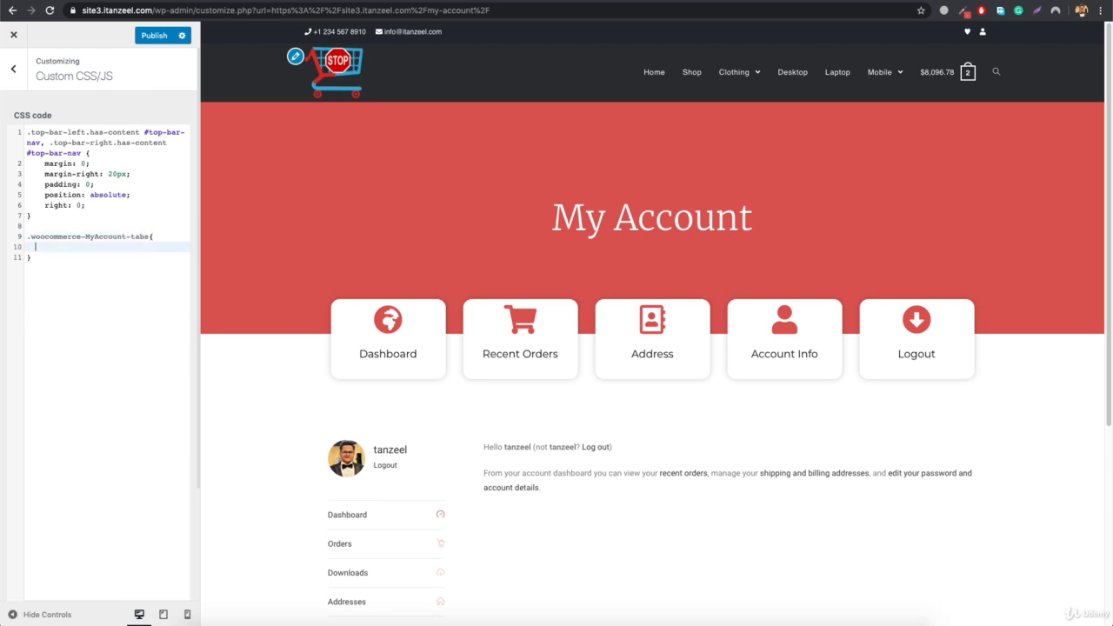
- Hide the account sidebar with display: none; in the .woocommerce-MyAccount-tabs rule and publish the change
{"action": "type", "text": "display: none"}
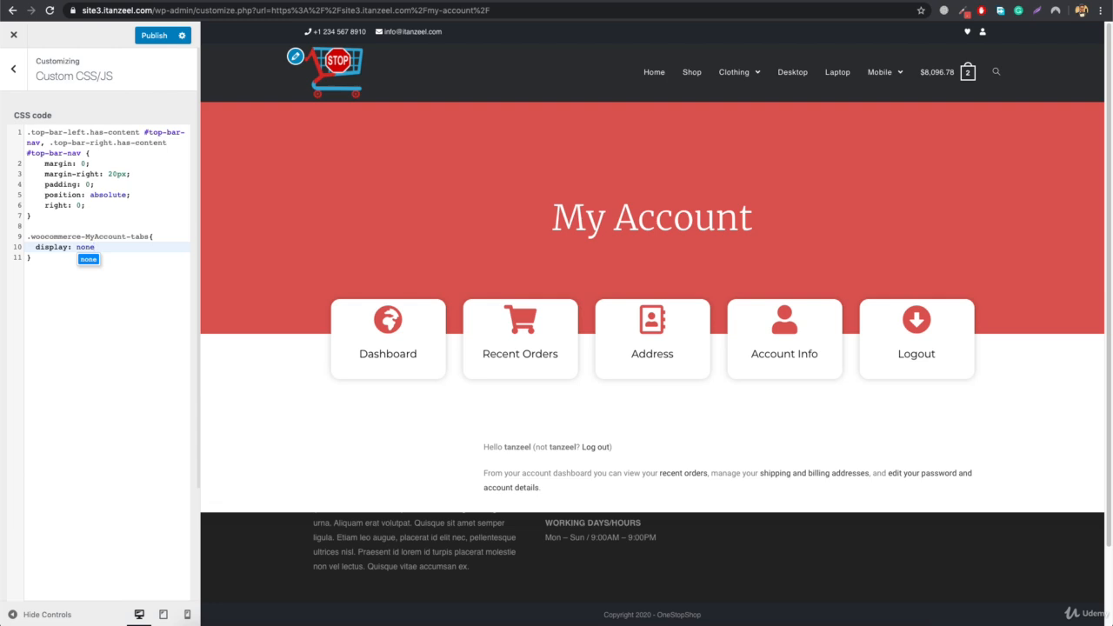
{"action": "type", "text": ";"}
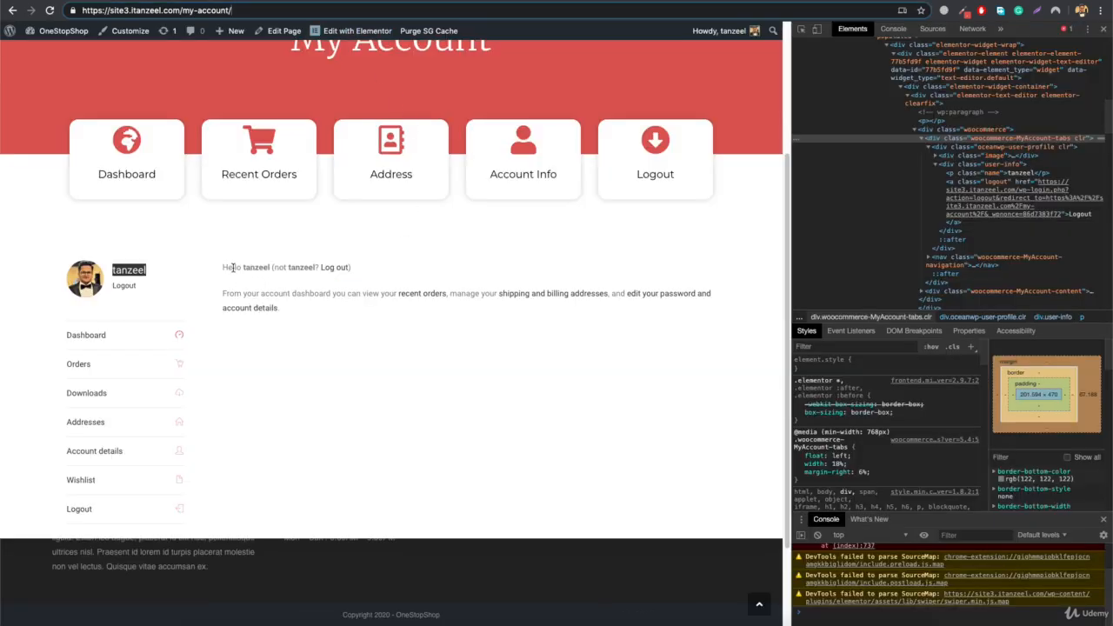
{"action": "right_click", "coordinate": [233, 268]}
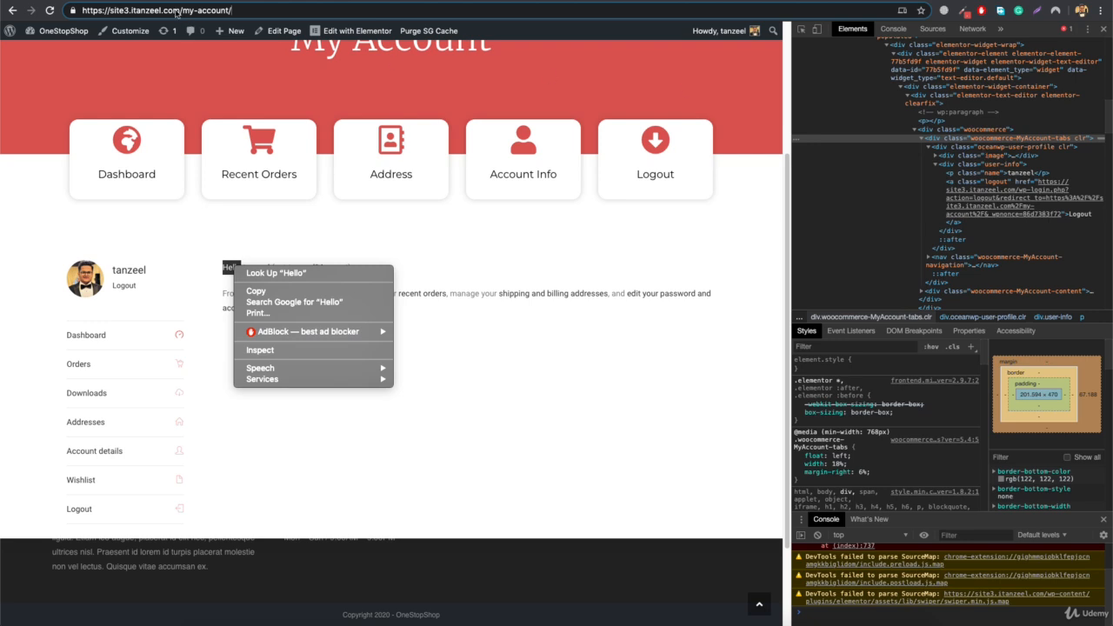
{"action": "left_click", "coordinate": [233, 10]}
{"action": "left_click", "coordinate": [235, 291]}
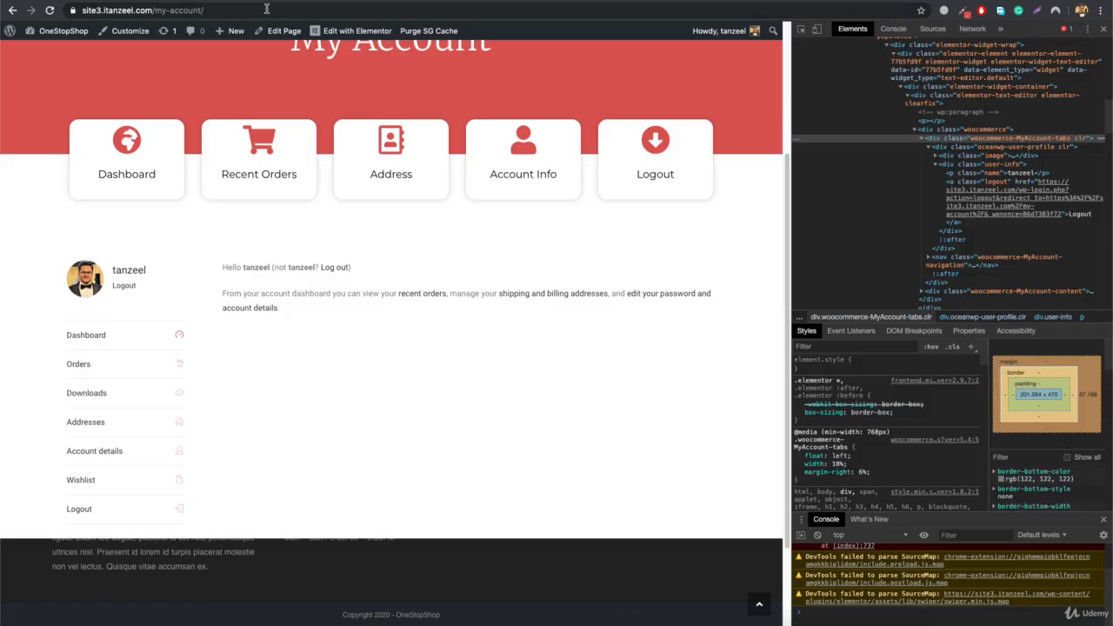
- Reload the live My Account page, inspect the Hello text and copy the class name woocommerce-MyAccount-content from its container div
{"action": "left_click", "coordinate": [266, 10]}
{"action": "key", "text": "Return"}
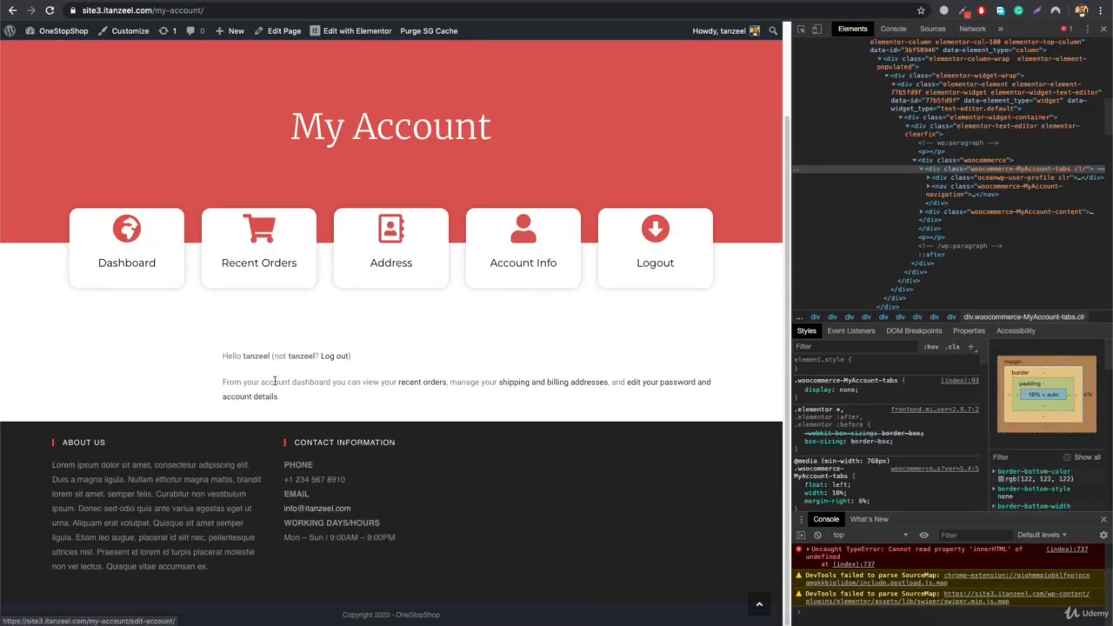
{"action": "right_click", "coordinate": [233, 359]}
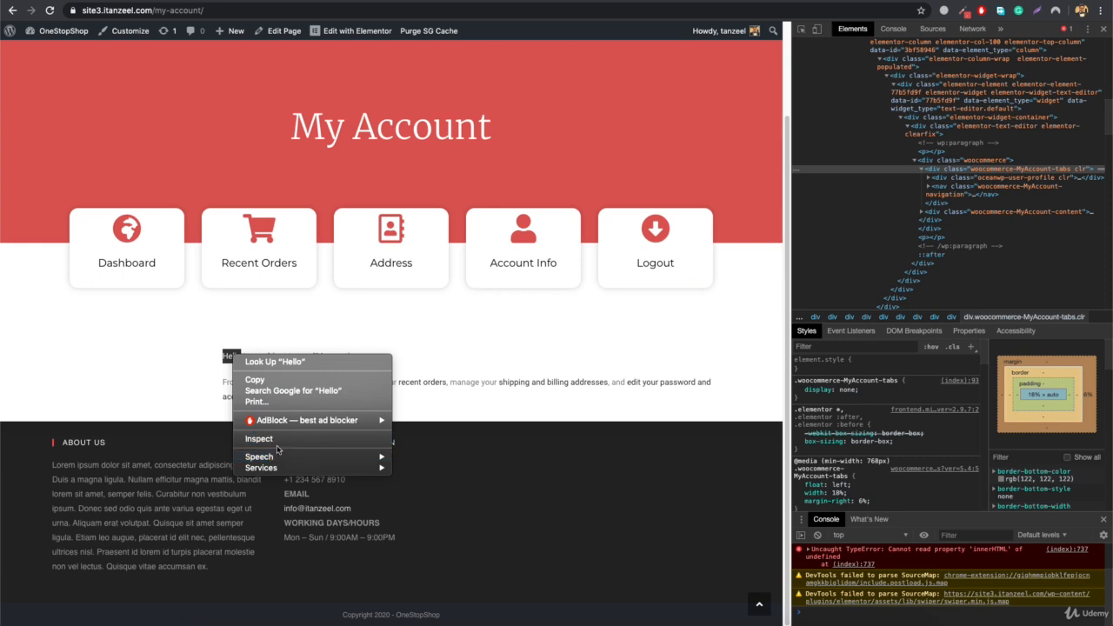
{"action": "left_click", "coordinate": [279, 447]}
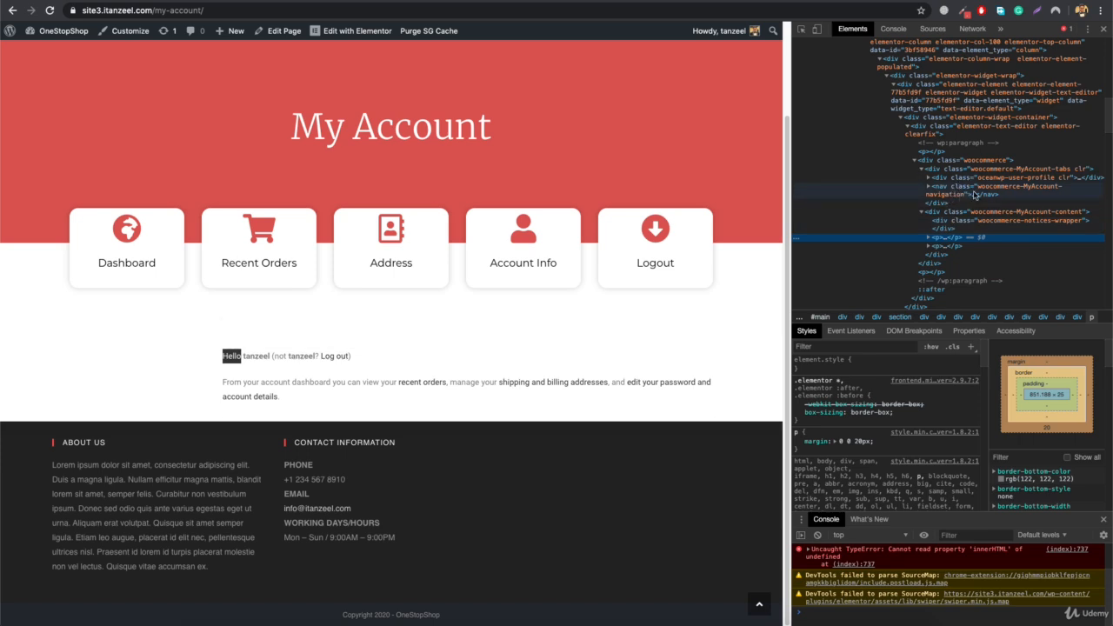
{"action": "left_click", "coordinate": [991, 213]}
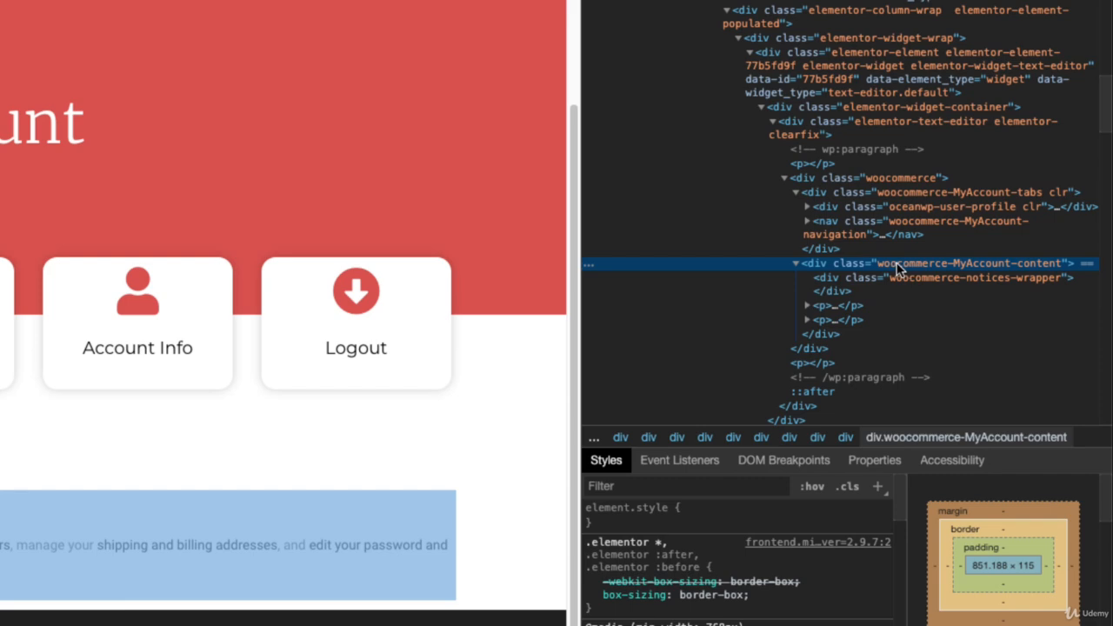
{"action": "double_click", "coordinate": [897, 264]}
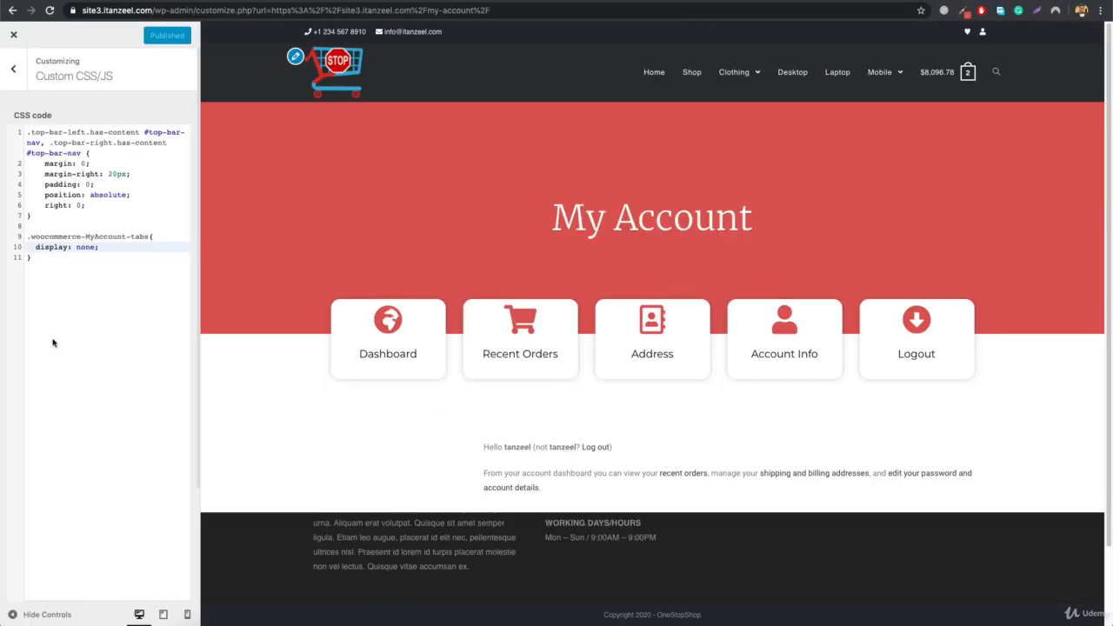
- Add an empty rule for the .woocommerce-MyAccount-content class below the sidebar rule in the custom CSS code
{"action": "left_click", "coordinate": [73, 303]}
{"action": "key", "text": "Return"}
{"action": "key", "text": "Return"}
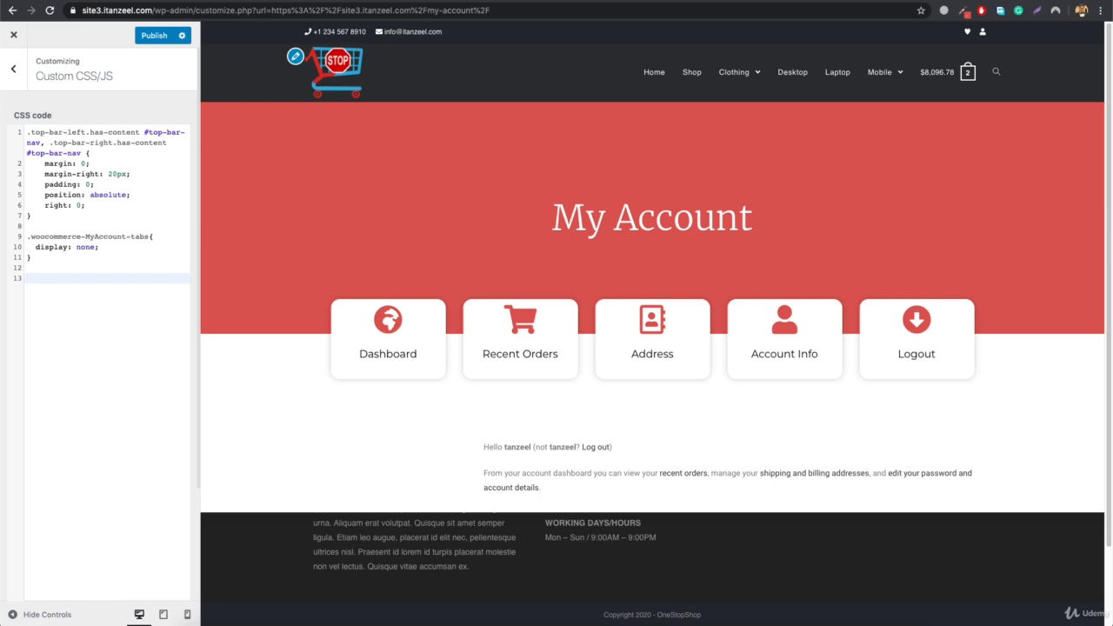
{"action": "type", "text": "."}
{"action": "key", "text": "ctrl+v"}
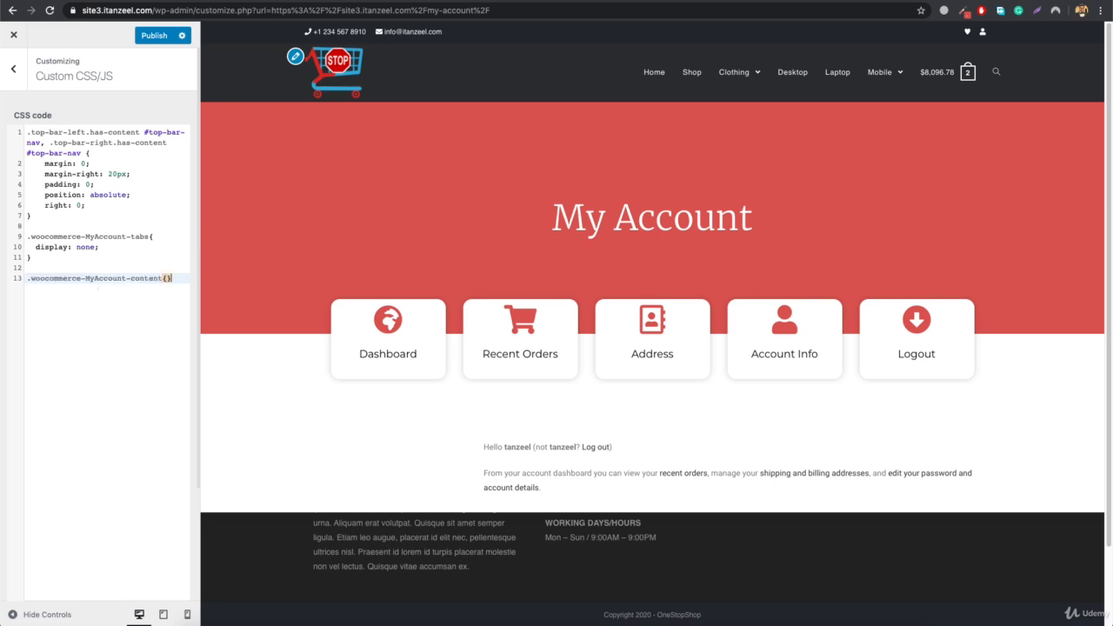
{"action": "type", "text": "{"}
{"action": "key", "text": "Return"}
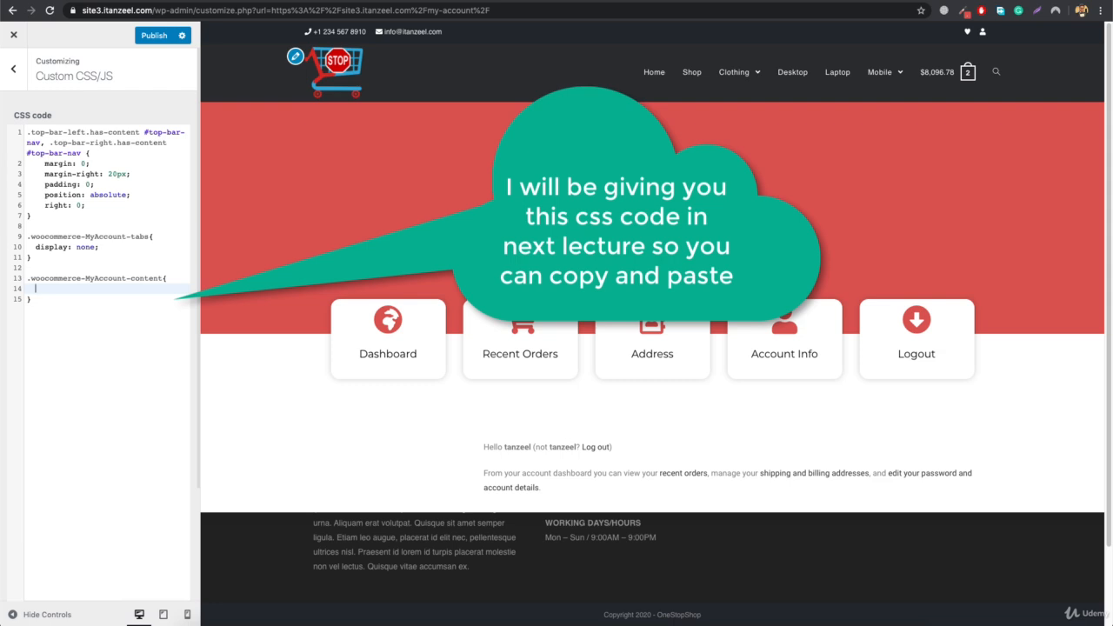
- Set width: 100%; in the .woocommerce-MyAccount-content rule and publish the change
{"action": "type", "text": "width"}
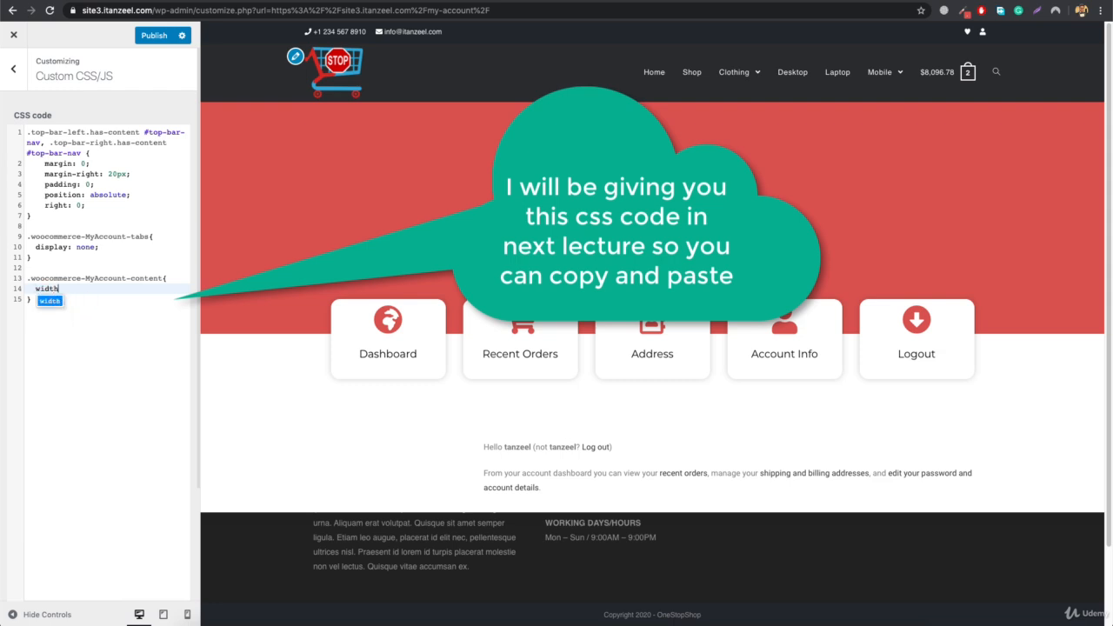
{"action": "type", "text": ": 100"}
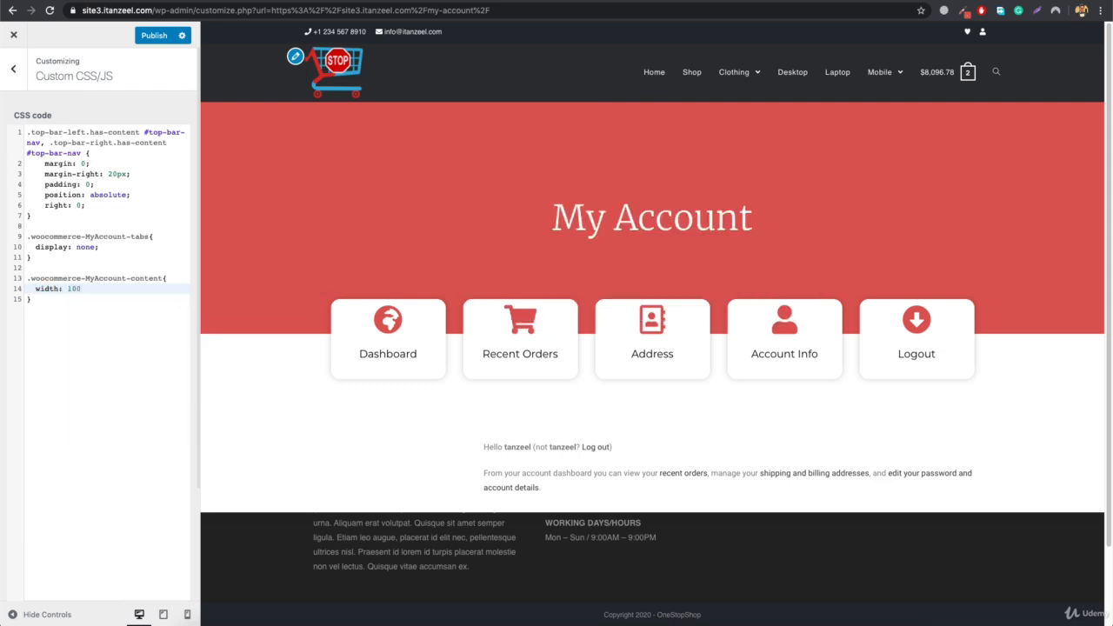
{"action": "type", "text": "%;"}
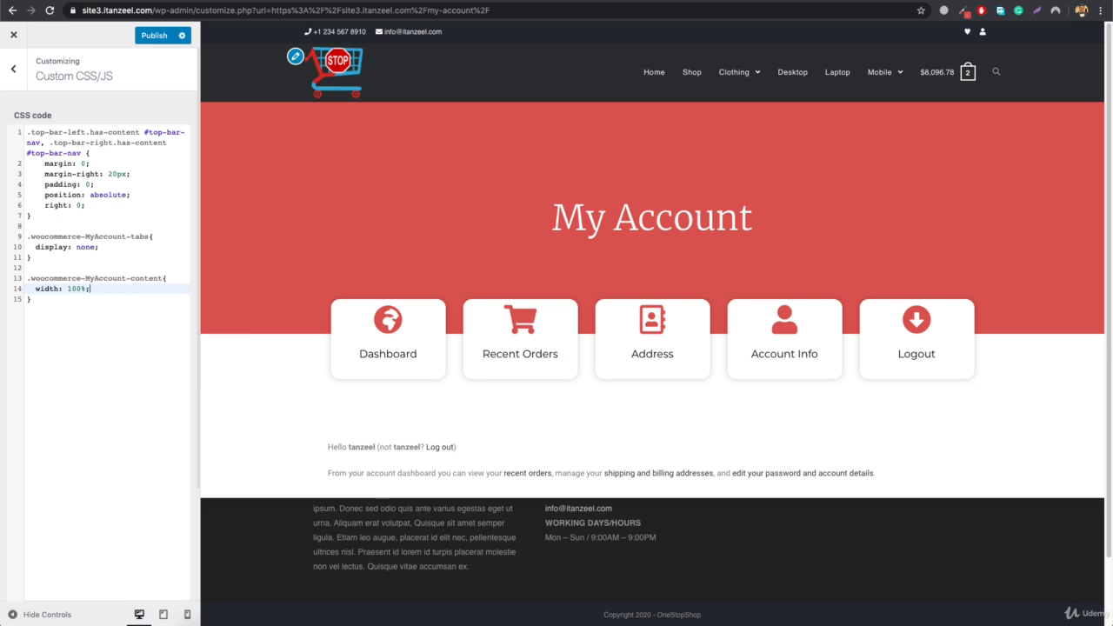
{"action": "left_click", "coordinate": [156, 36]}
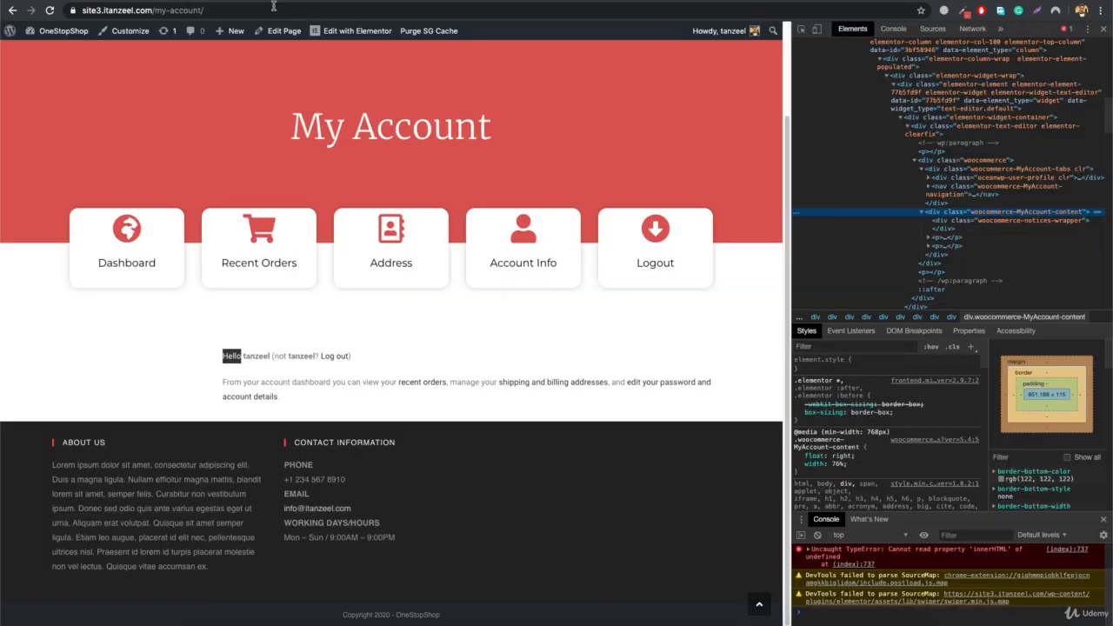
- Reload the live My Account page to check the content width and close the developer tools
{"action": "left_click", "coordinate": [287, 10]}
{"action": "key", "text": "Return"}
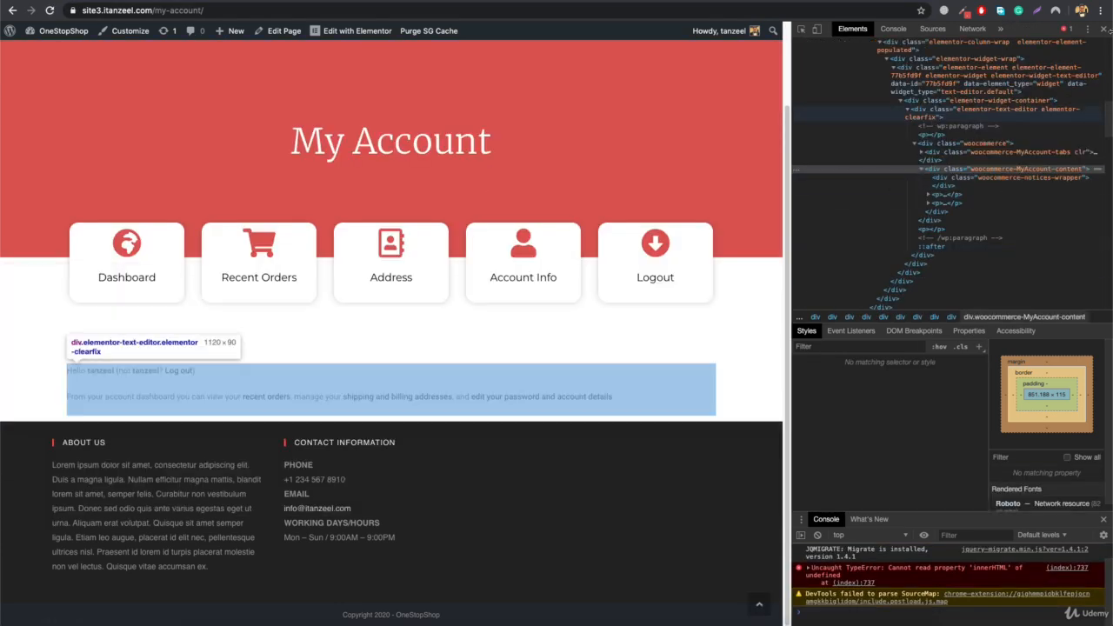
{"action": "left_click", "coordinate": [1104, 29]}
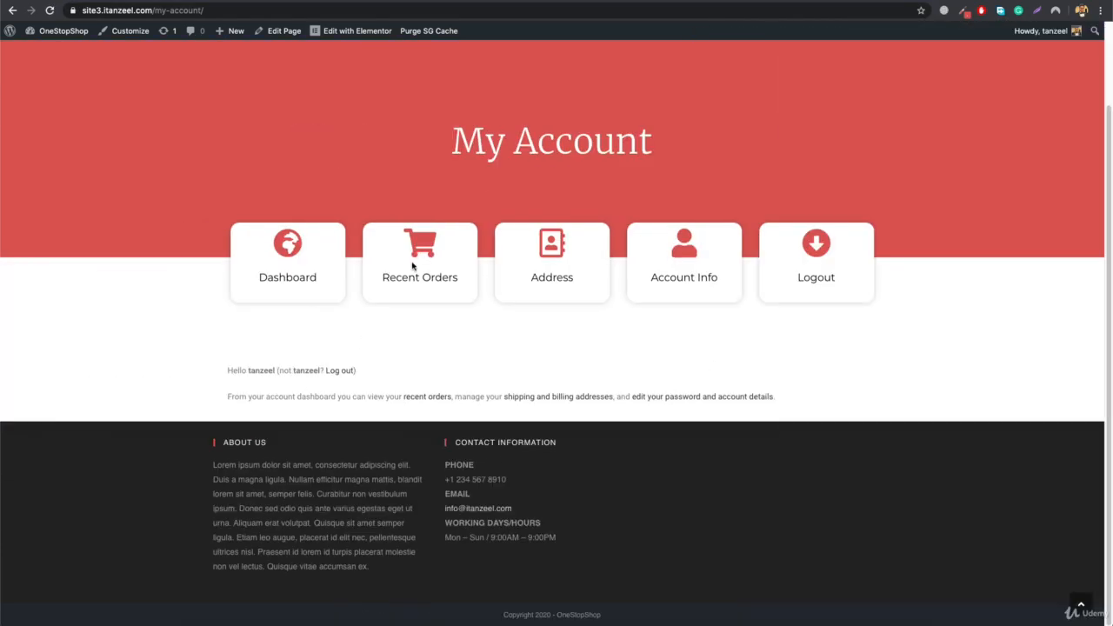
- Open the Recent Orders, Address and Account Info pages through their icon boxes and check each page's content layout
{"action": "left_click", "coordinate": [417, 257]}
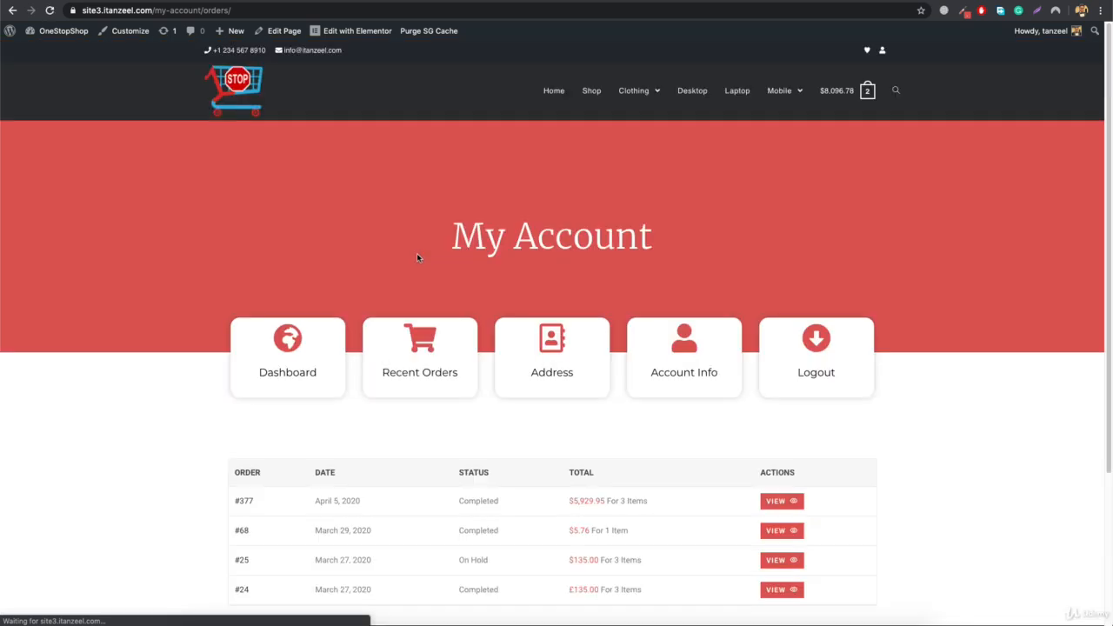
{"action": "scroll", "coordinate": [449, 396], "scroll_direction": "down", "scroll_amount": 3}
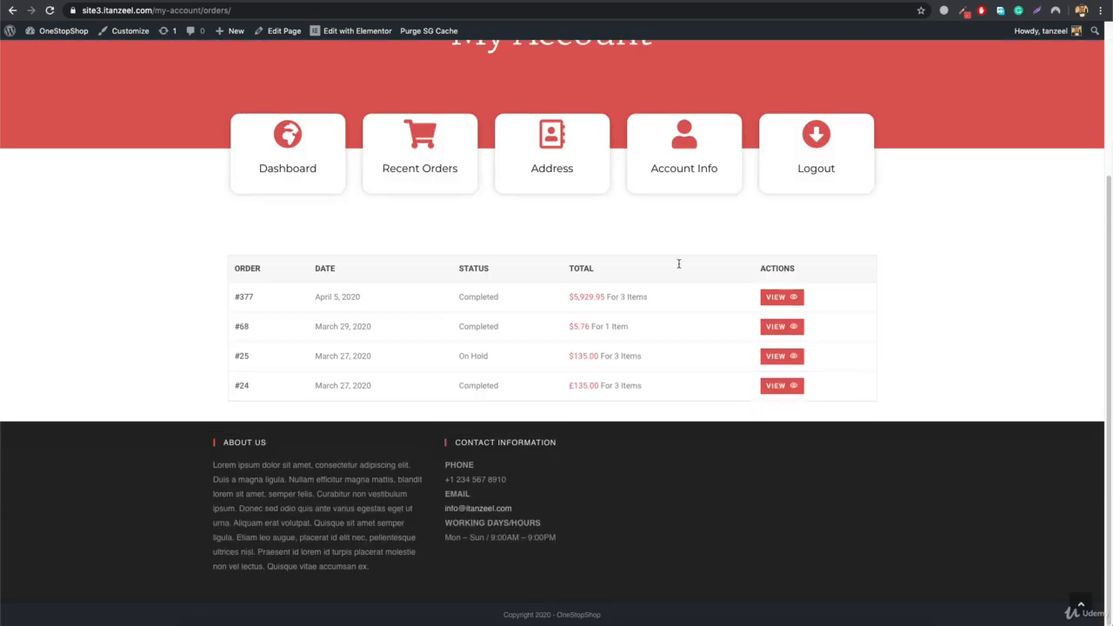
{"action": "left_click", "coordinate": [553, 135]}
{"action": "scroll", "coordinate": [613, 206], "scroll_direction": "down", "scroll_amount": 3}
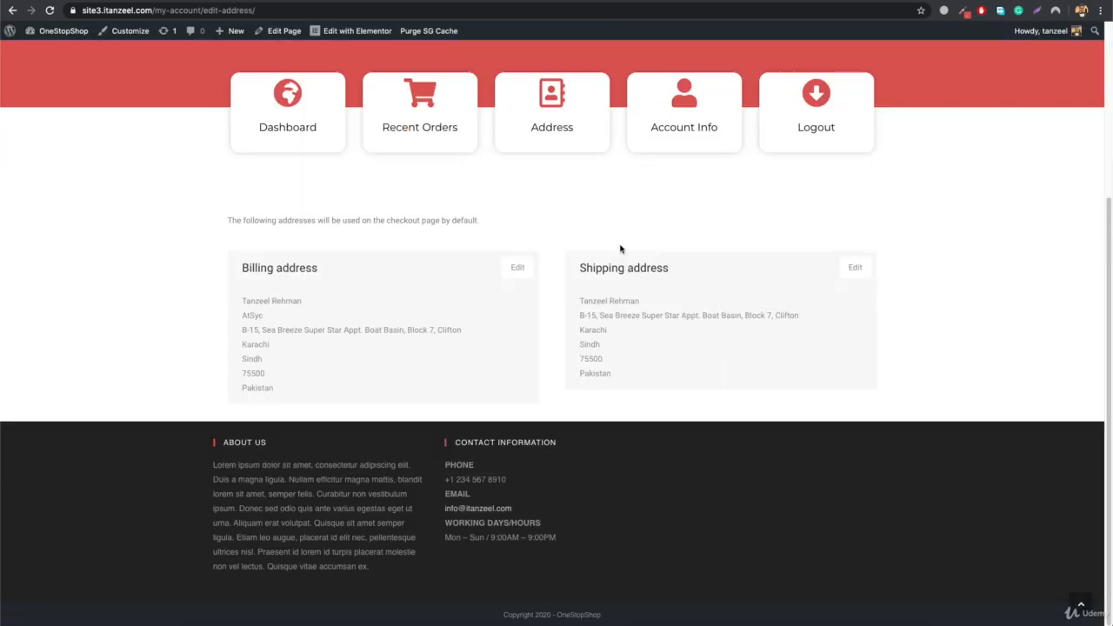
{"action": "left_click", "coordinate": [686, 118]}
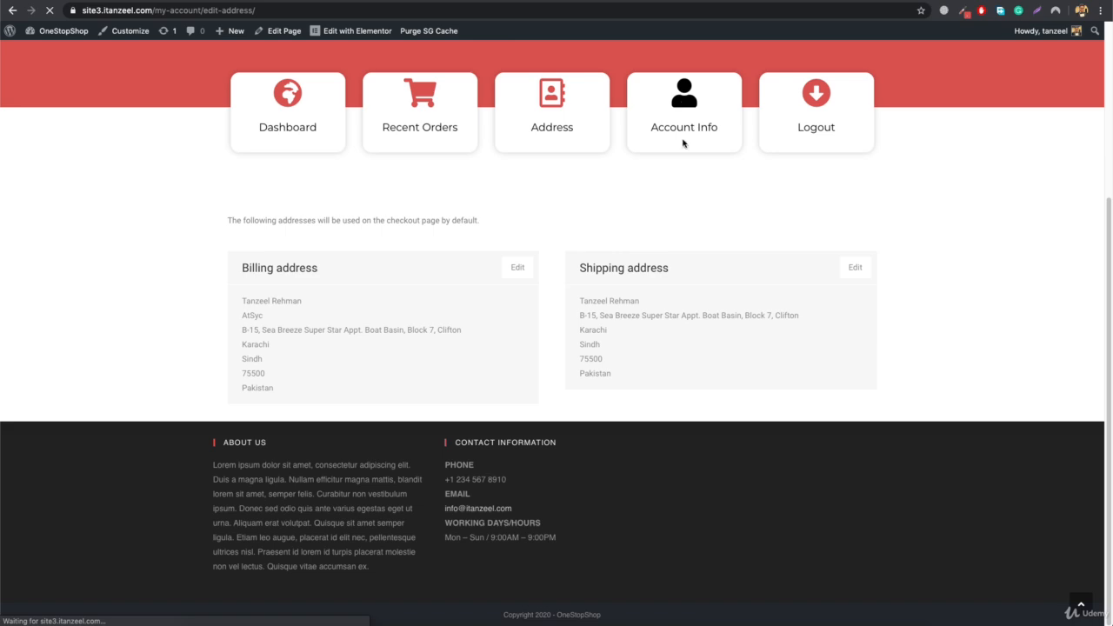
{"action": "scroll", "coordinate": [516, 293], "scroll_direction": "down", "scroll_amount": 5}
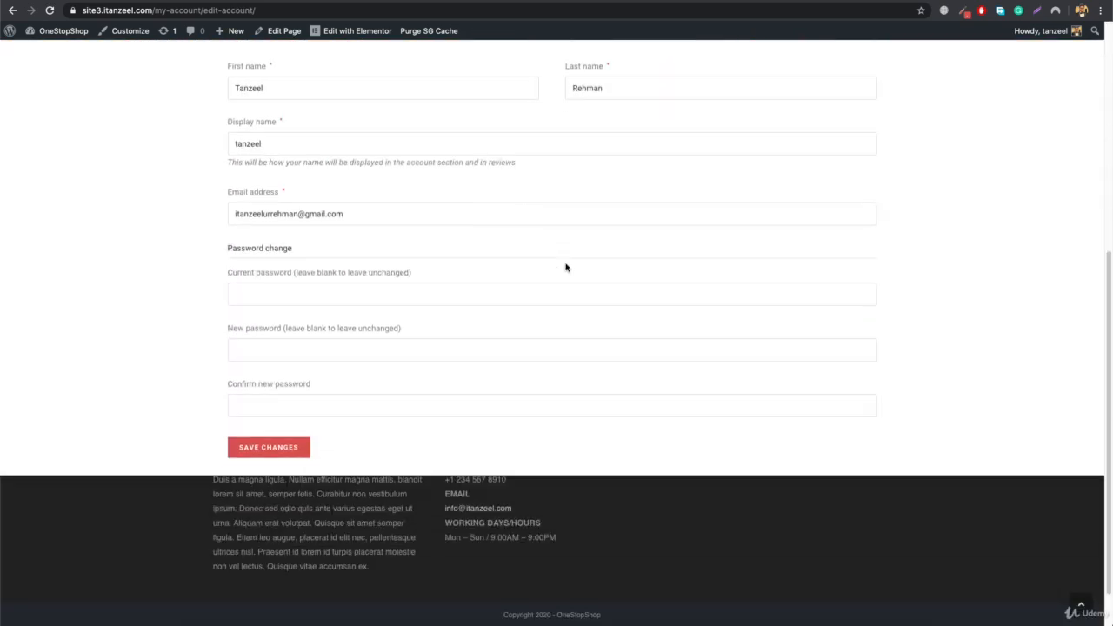
{"action": "scroll", "coordinate": [567, 268], "scroll_direction": "up", "scroll_amount": 5}
{"action": "scroll", "coordinate": [569, 280], "scroll_direction": "down", "scroll_amount": 4}
{"action": "scroll", "coordinate": [569, 279], "scroll_direction": "down", "scroll_amount": 1}
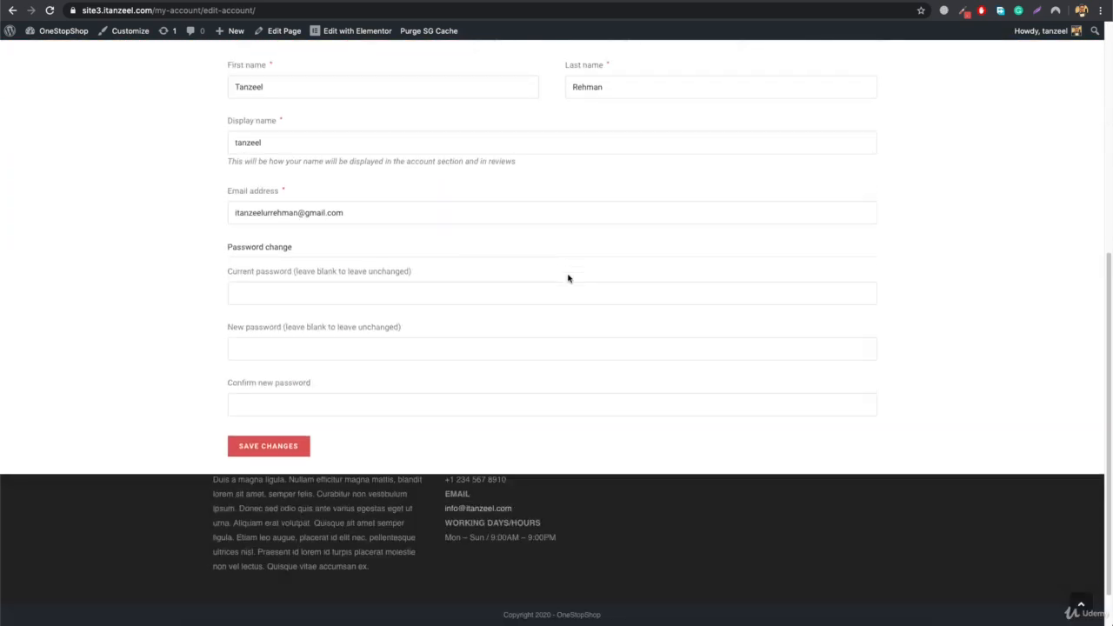
{"action": "scroll", "coordinate": [569, 280], "scroll_direction": "up", "scroll_amount": 5}
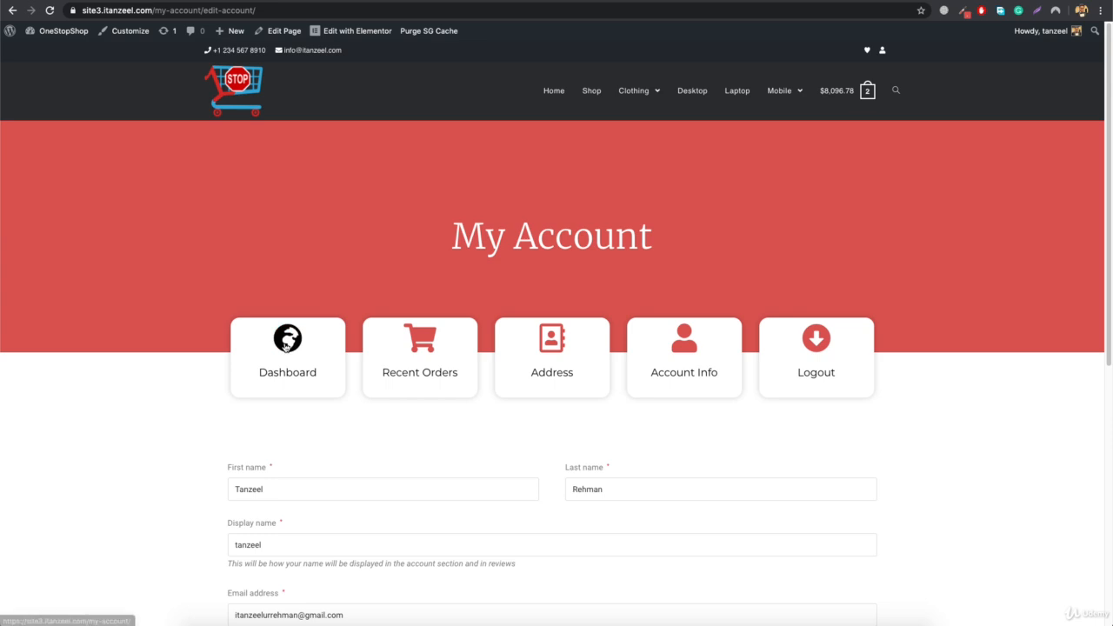